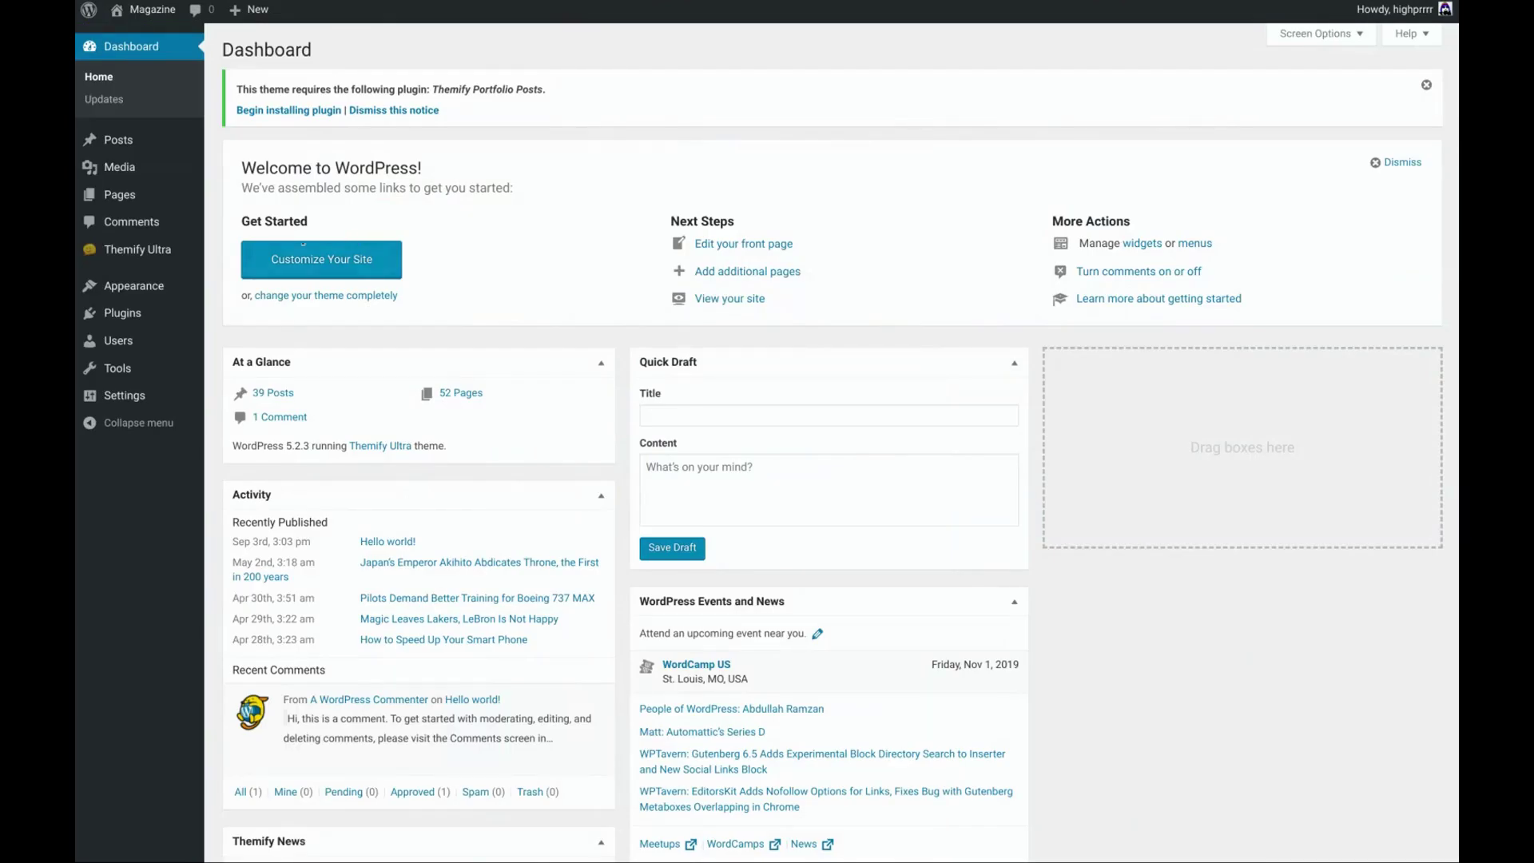
Start a new template under Themify Ultra Templates and set its type to Archive
mouse_move(160, 250)
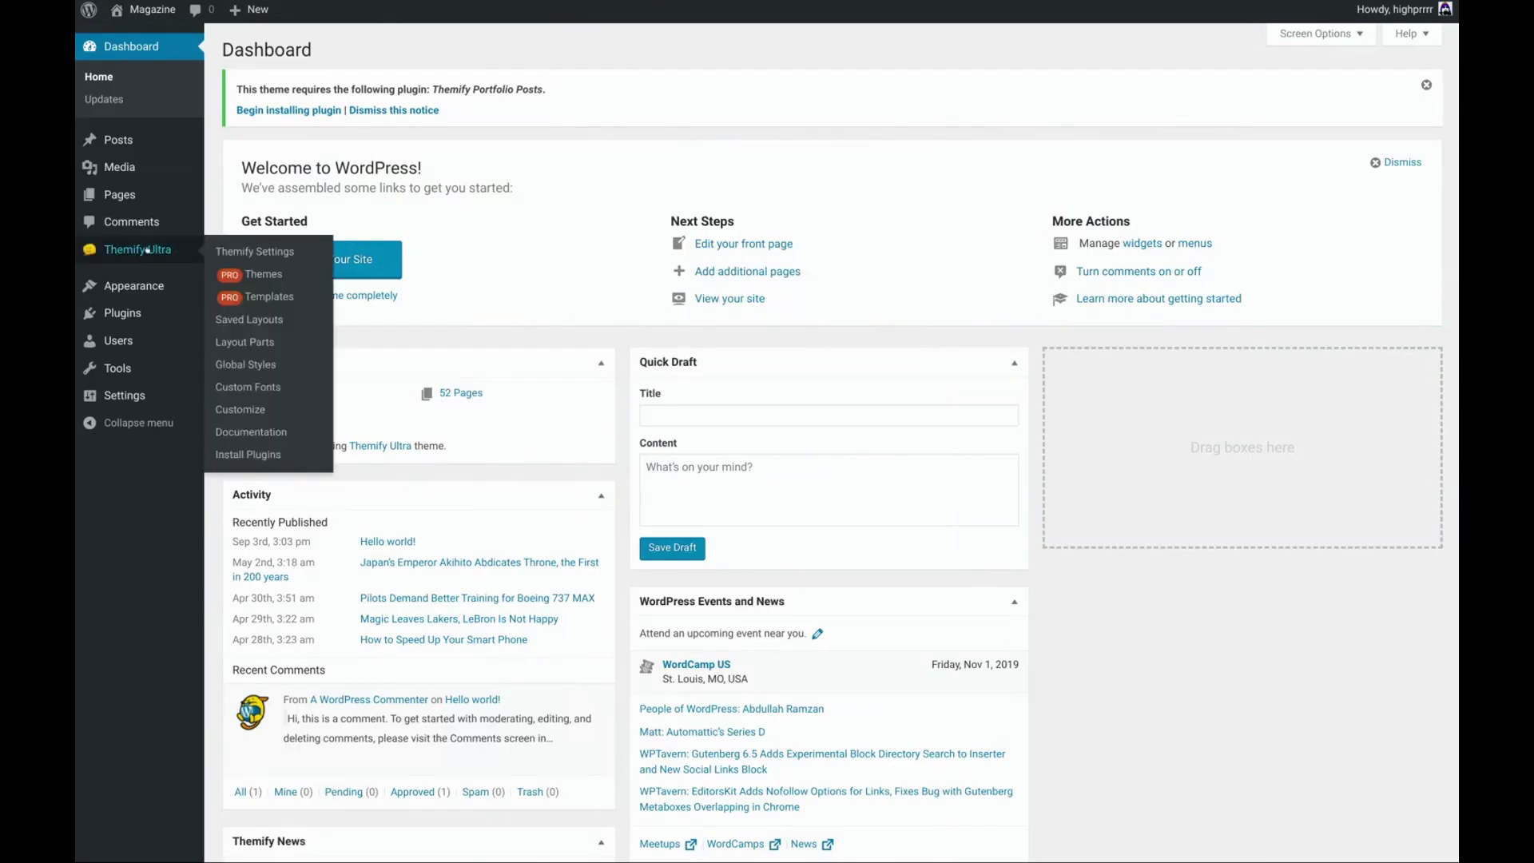
click(260, 300)
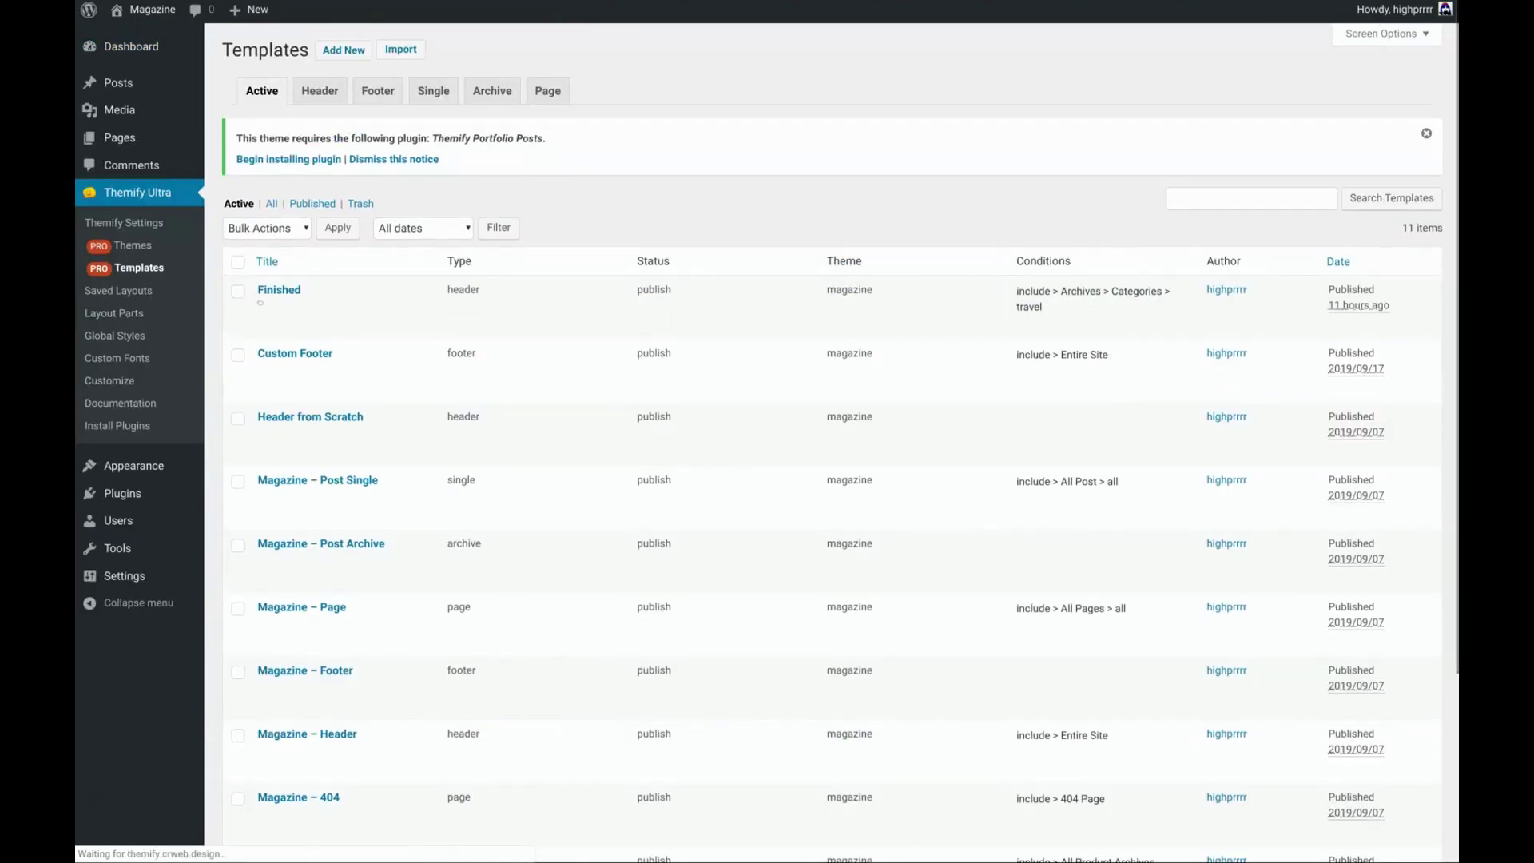
click(344, 50)
click(631, 217)
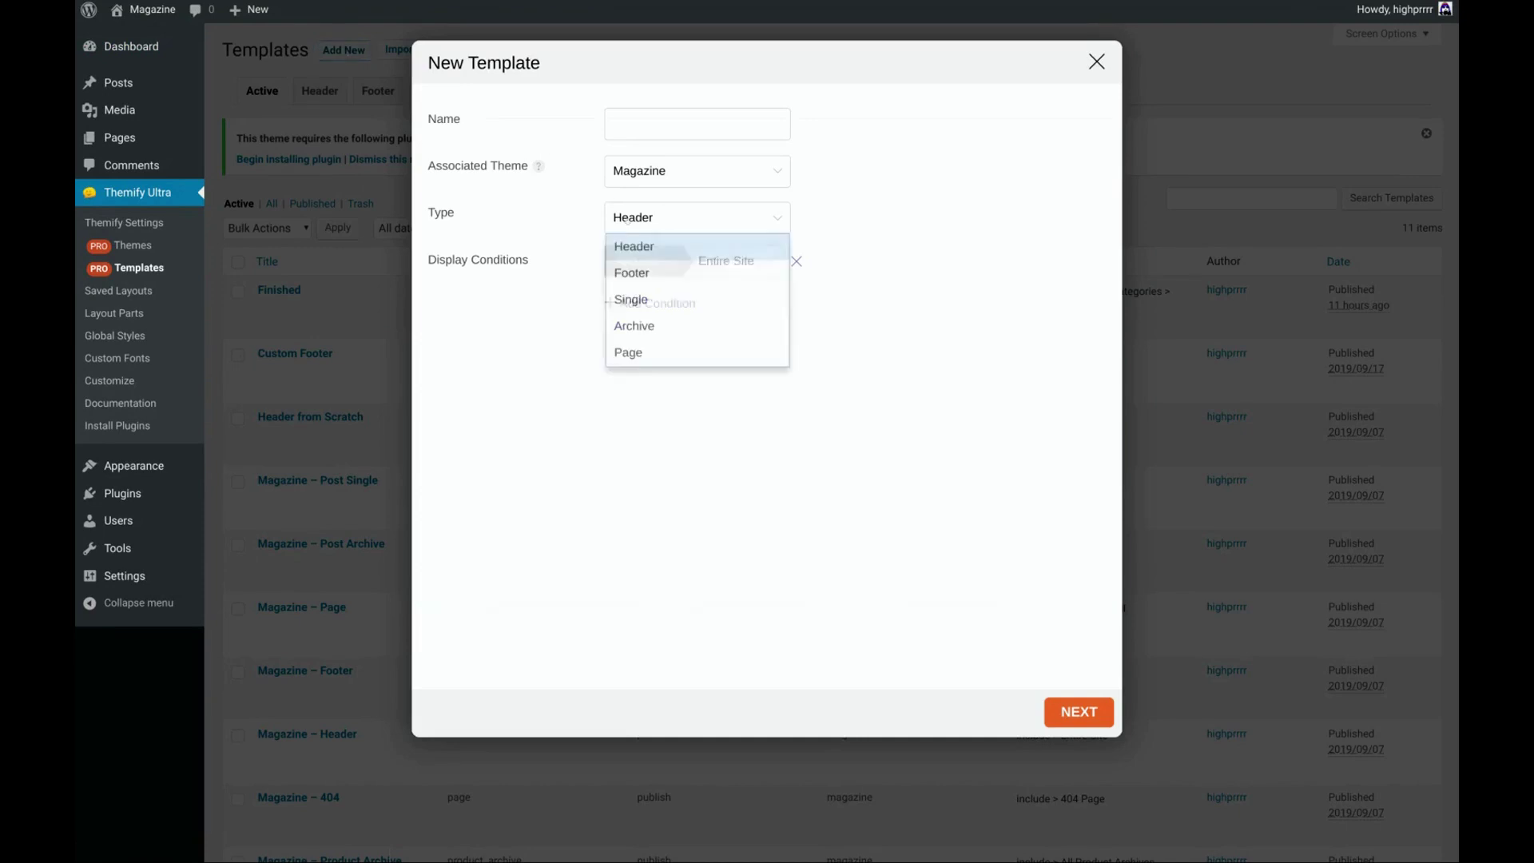
click(657, 322)
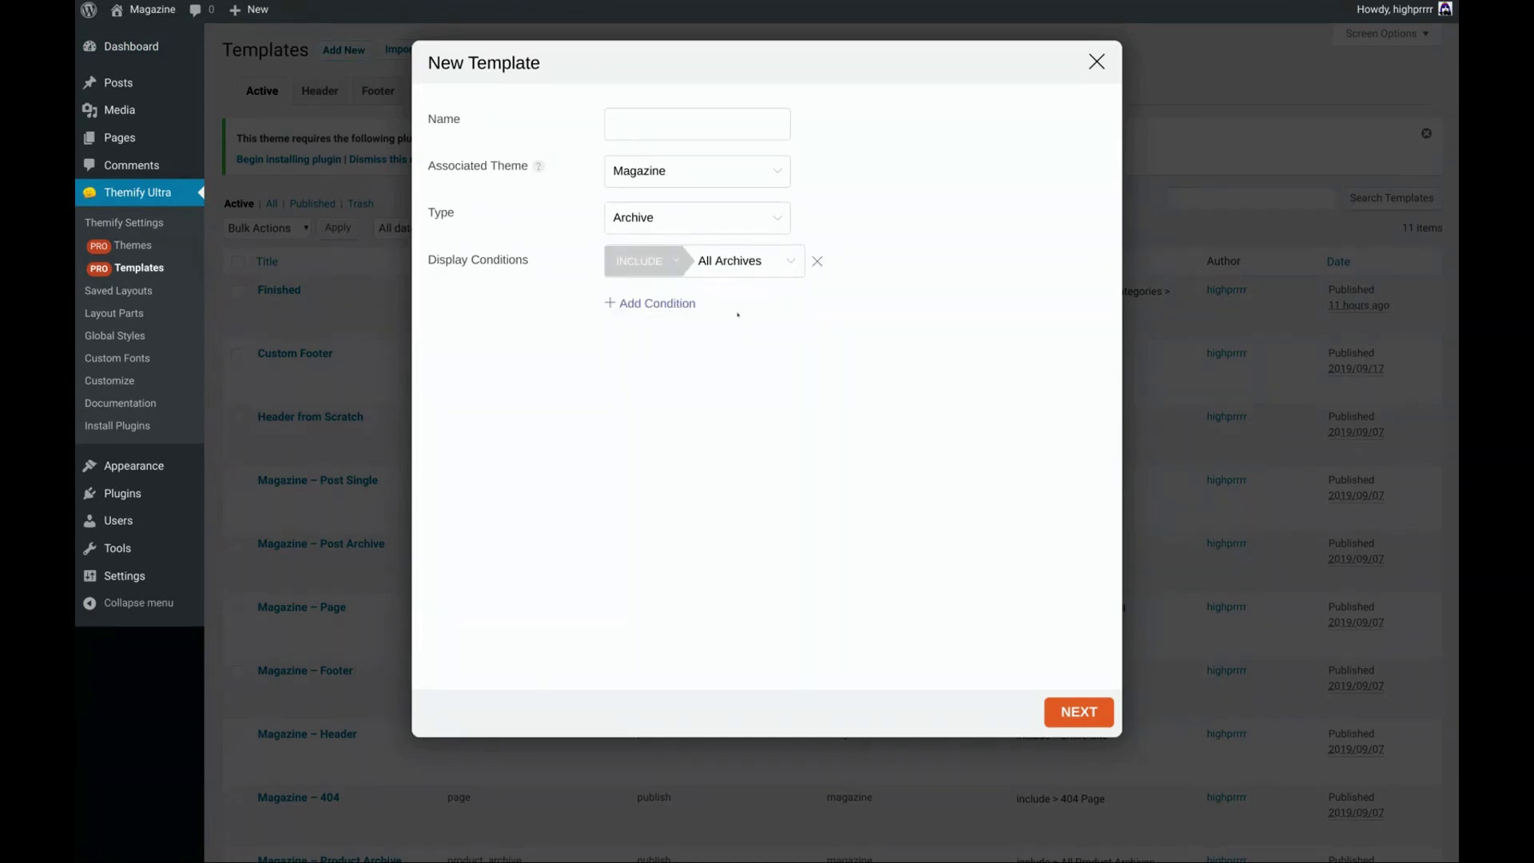
Add display conditions for date archives, author archives and search results
click(671, 303)
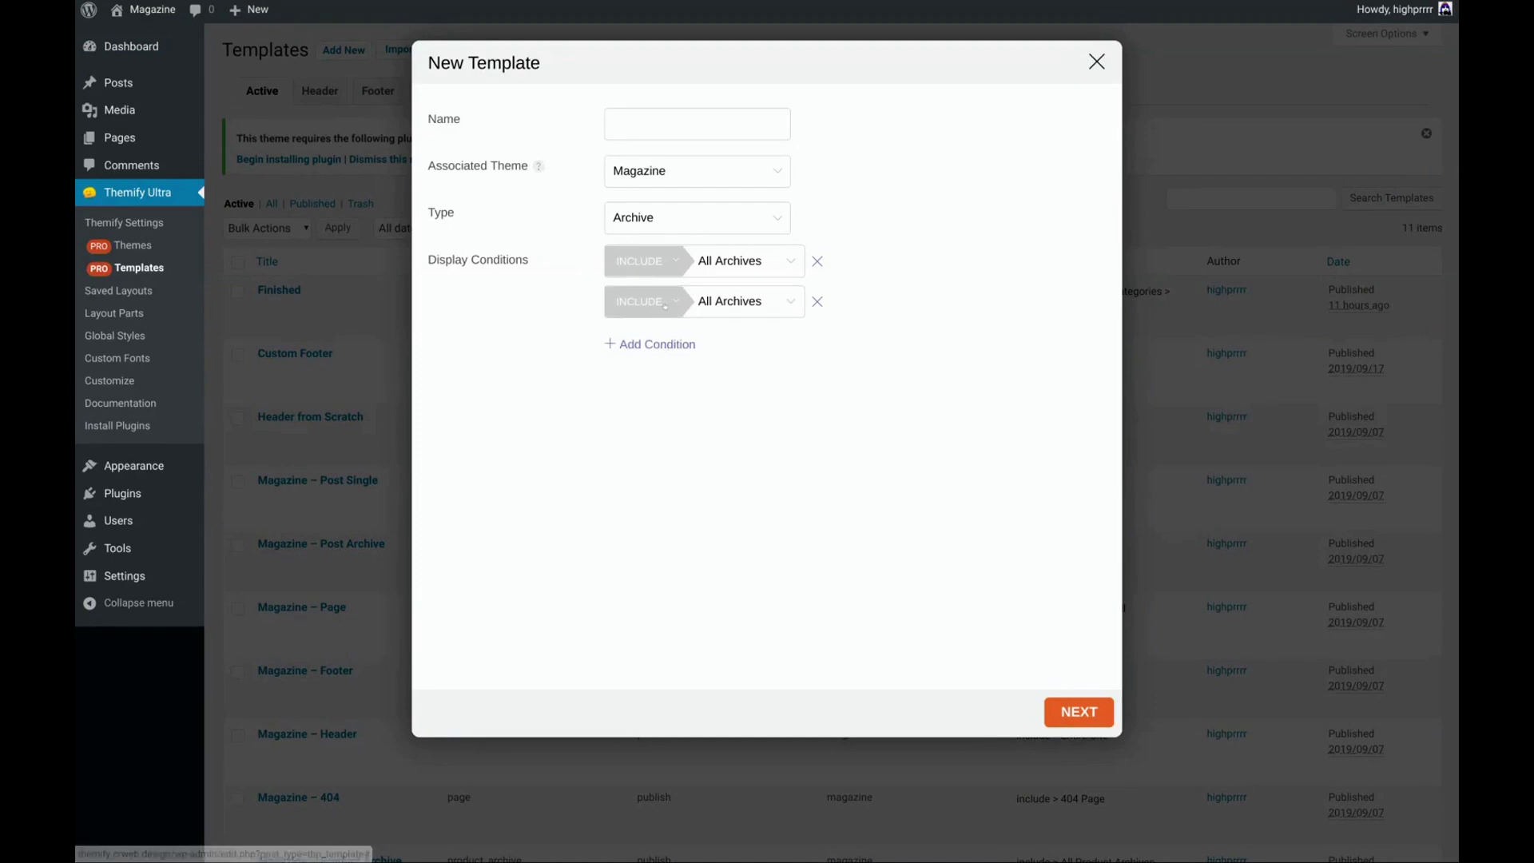
click(777, 304)
click(732, 353)
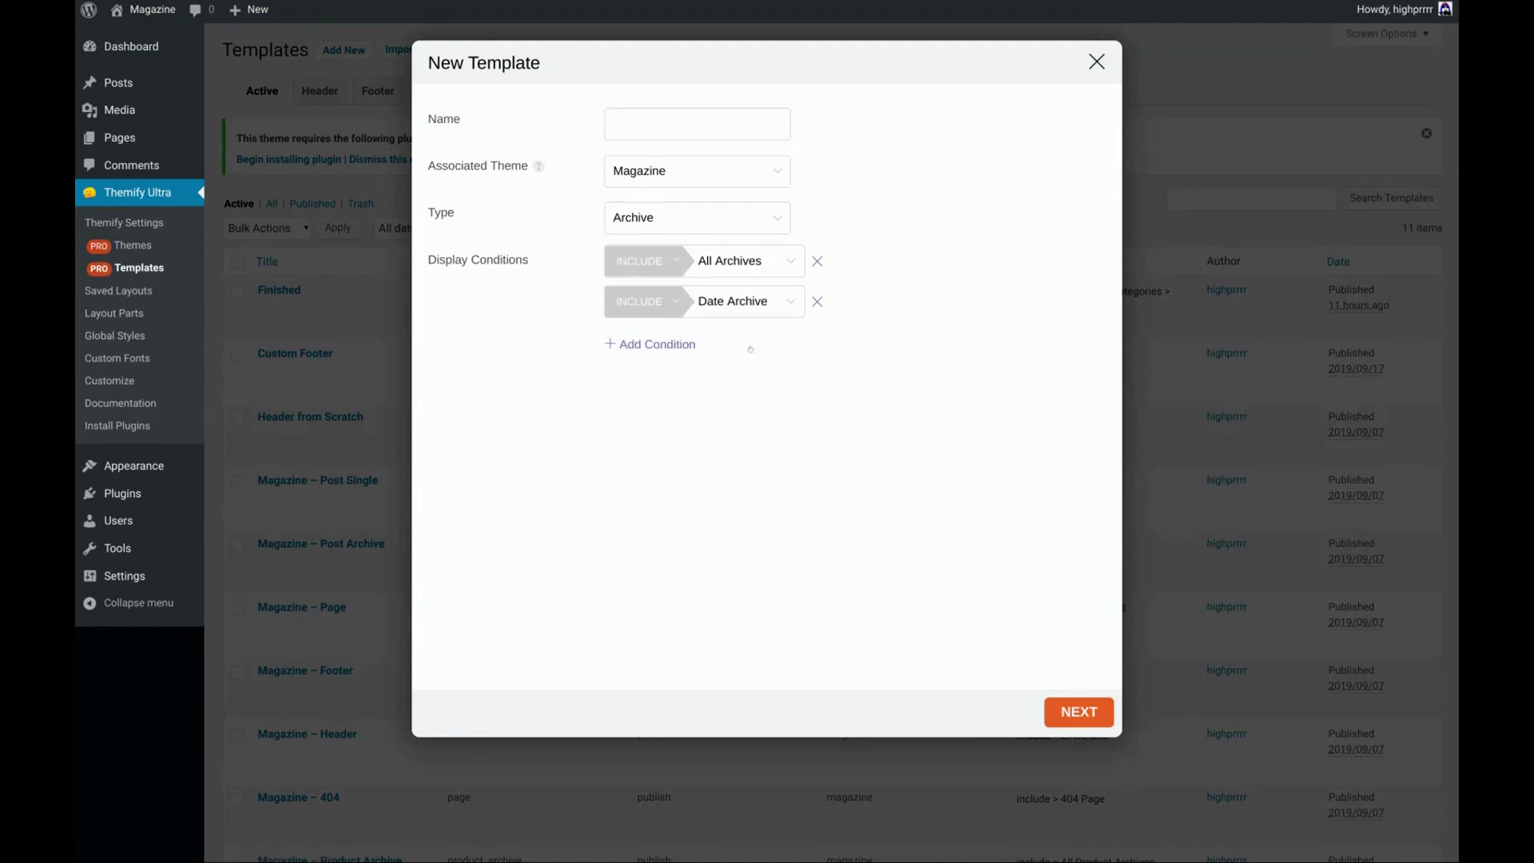
click(692, 343)
click(723, 345)
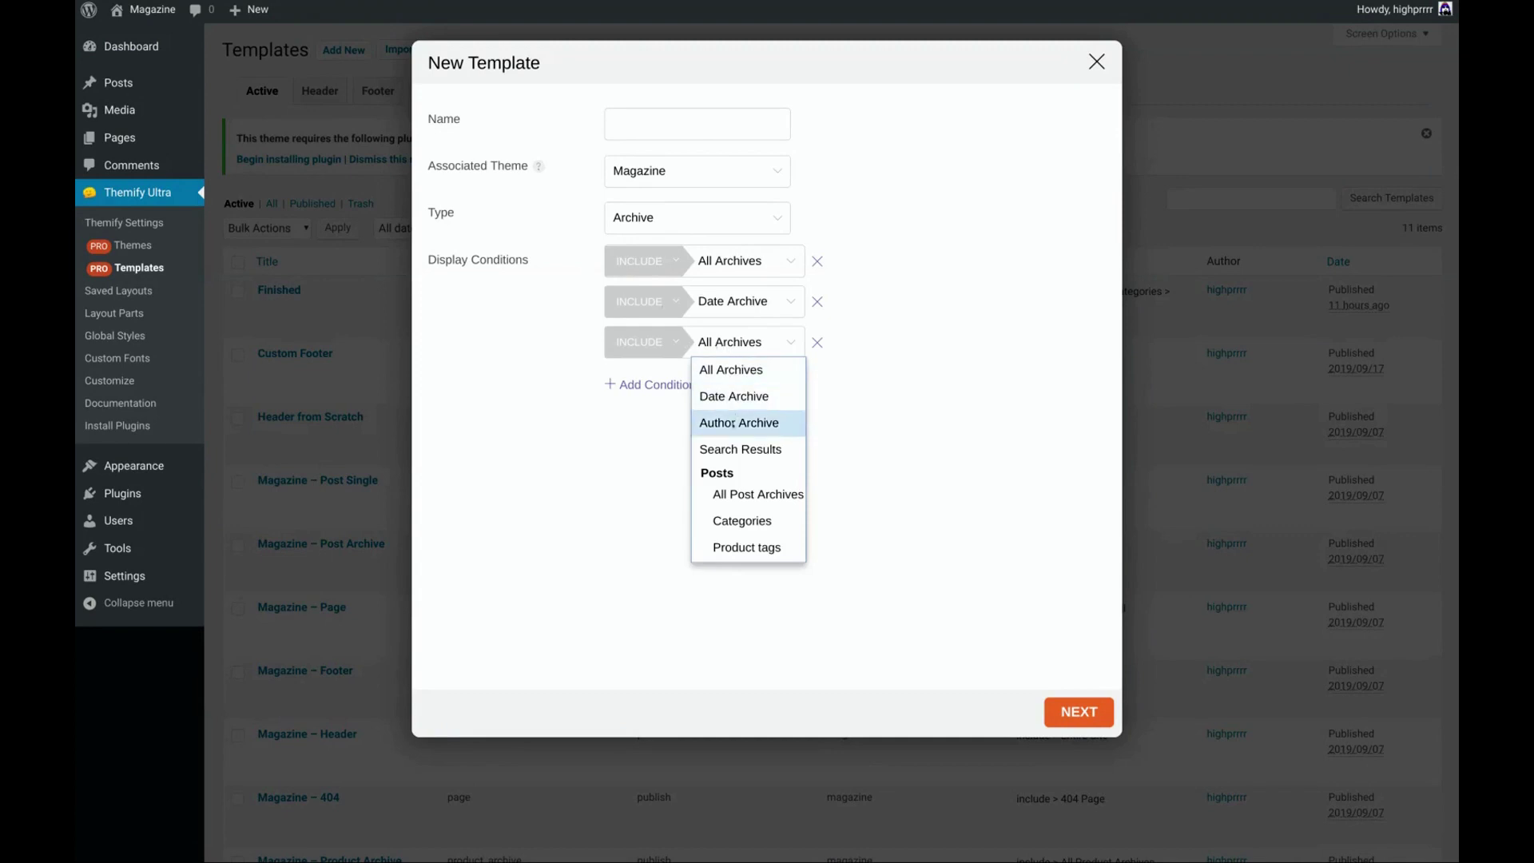
click(733, 423)
click(660, 385)
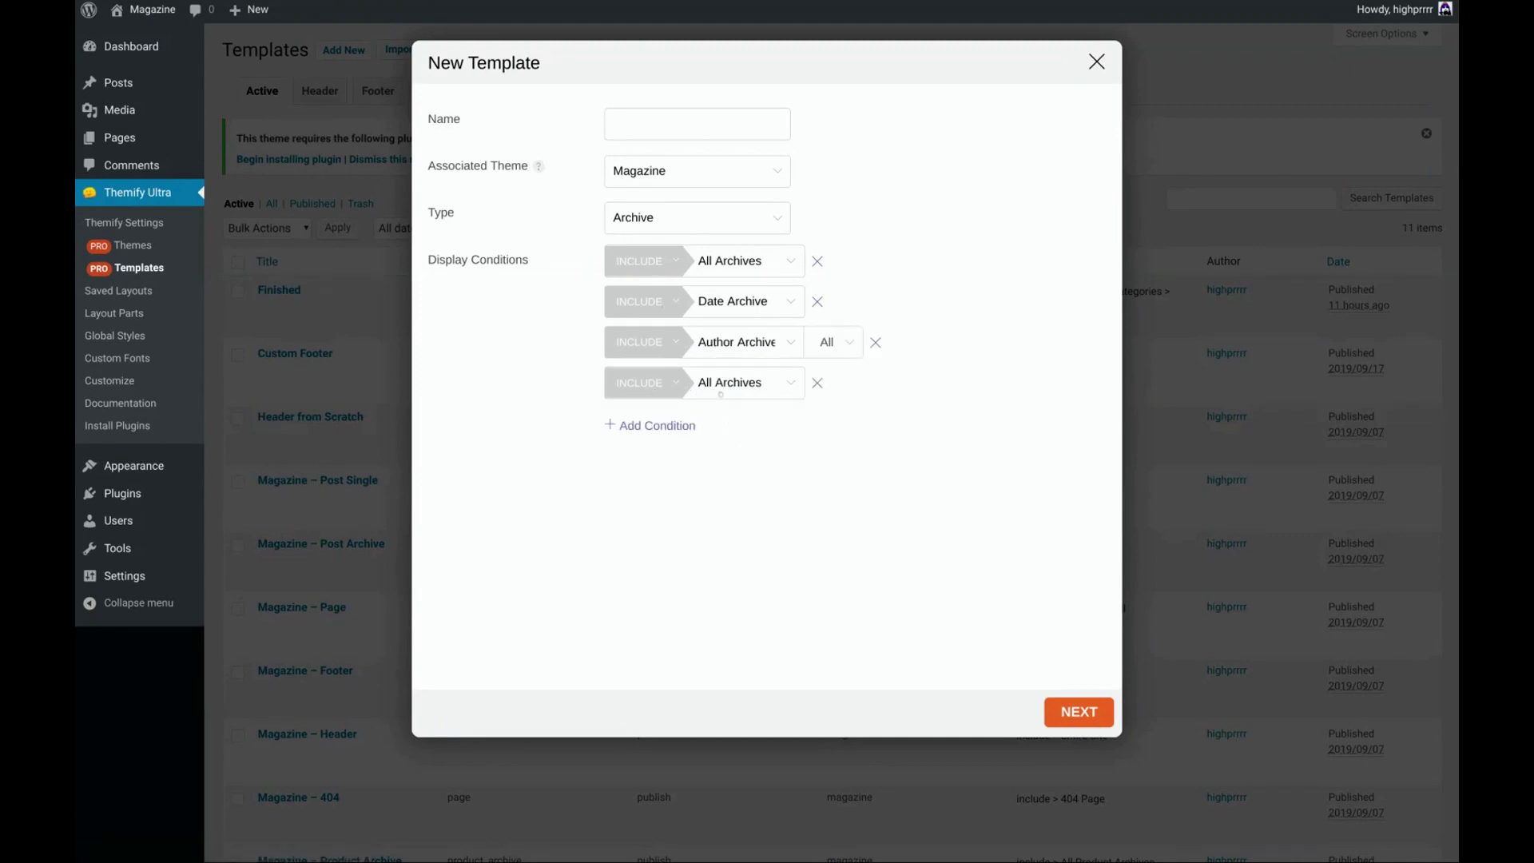
click(721, 395)
click(737, 487)
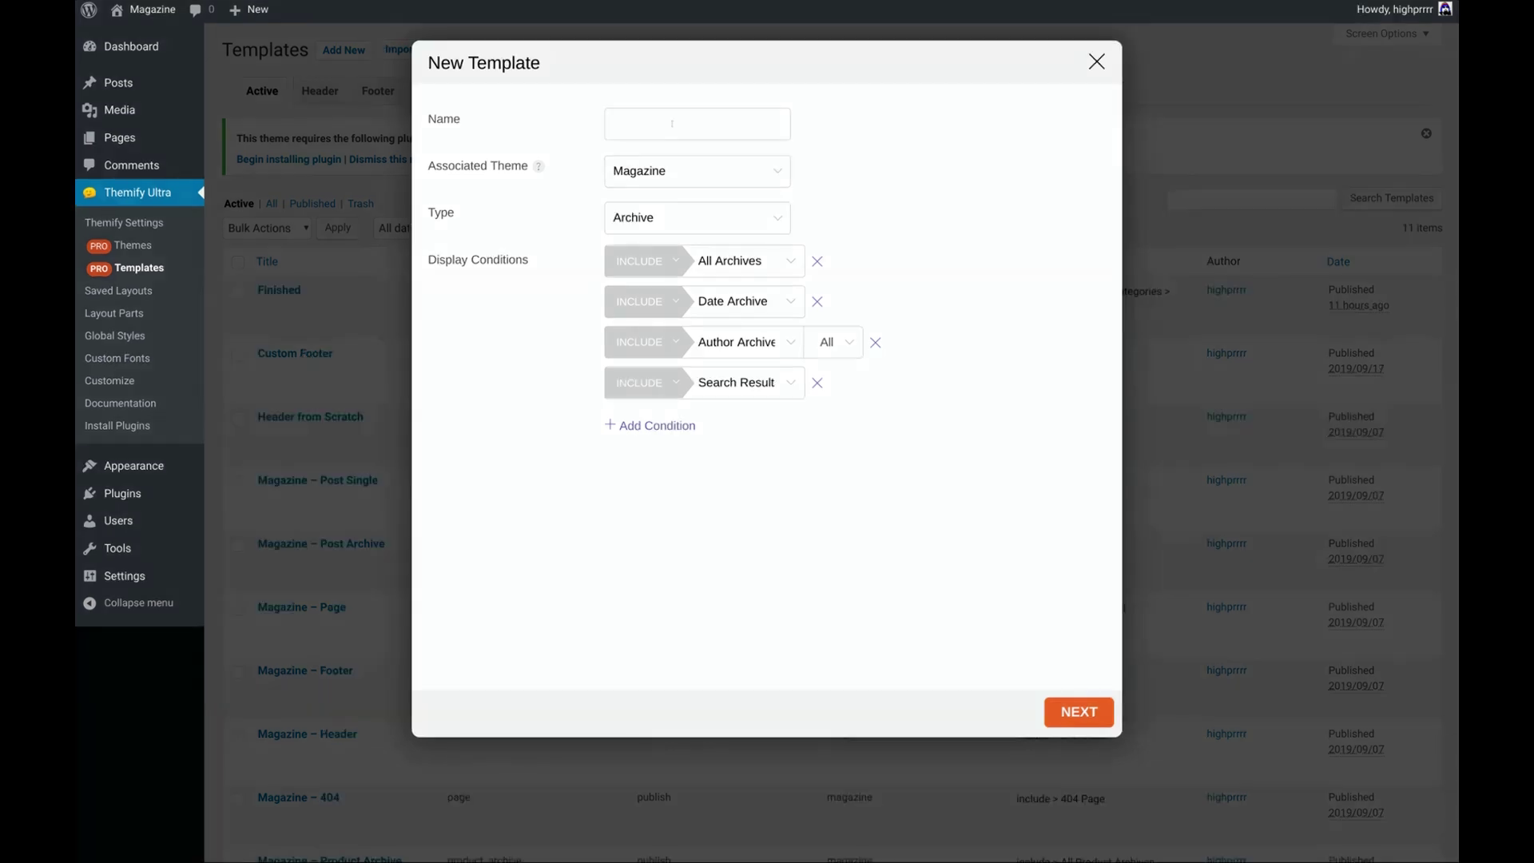
Name the template 'Custom Archive Posts' and continue into the builder
click(672, 124)
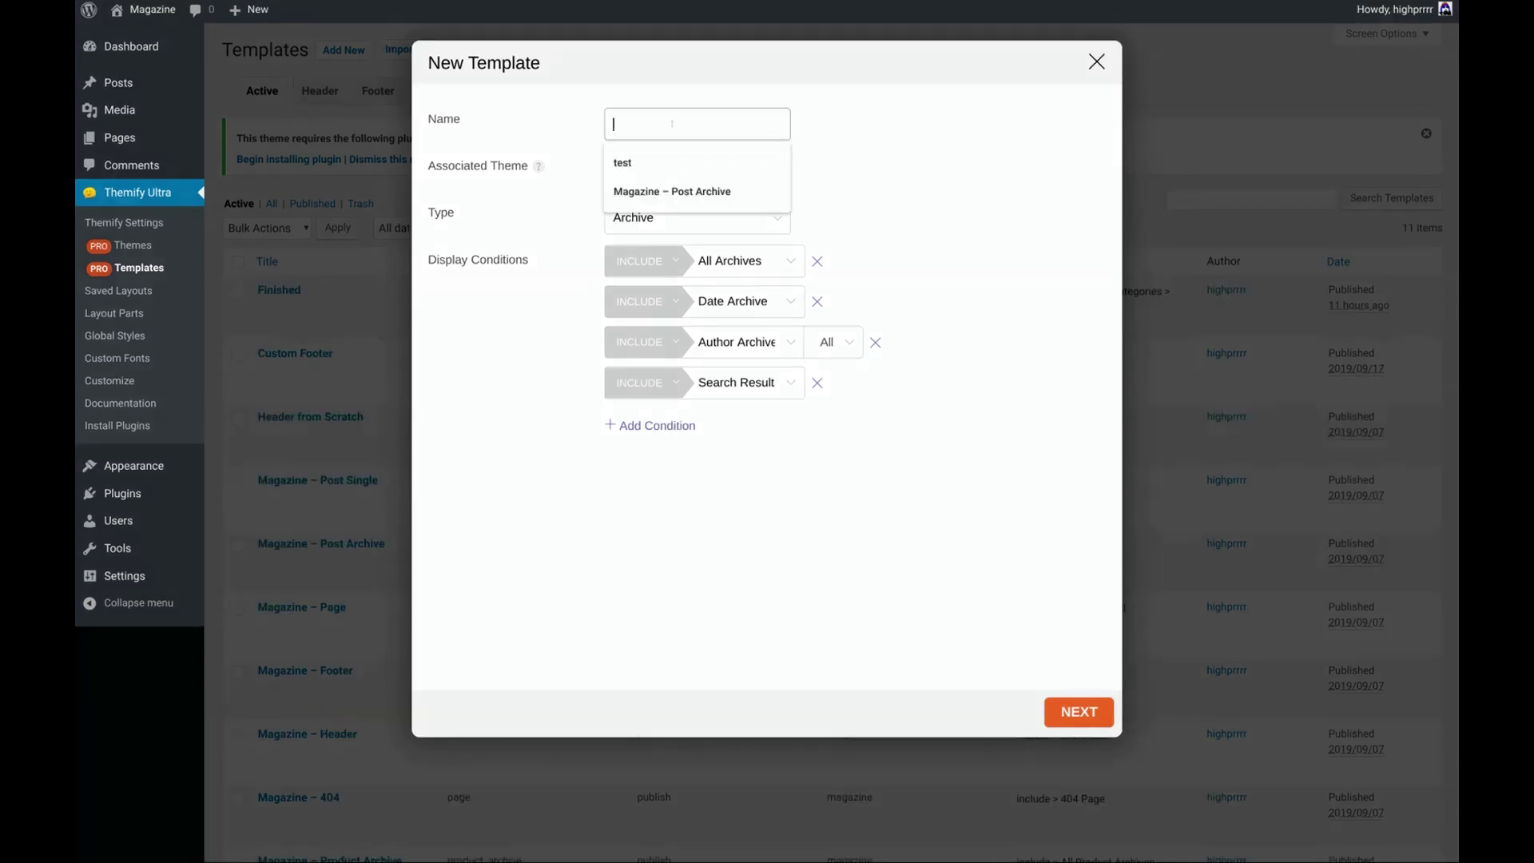
text(Custom ARCH)
key(BackSpace)
key(BackSpace)
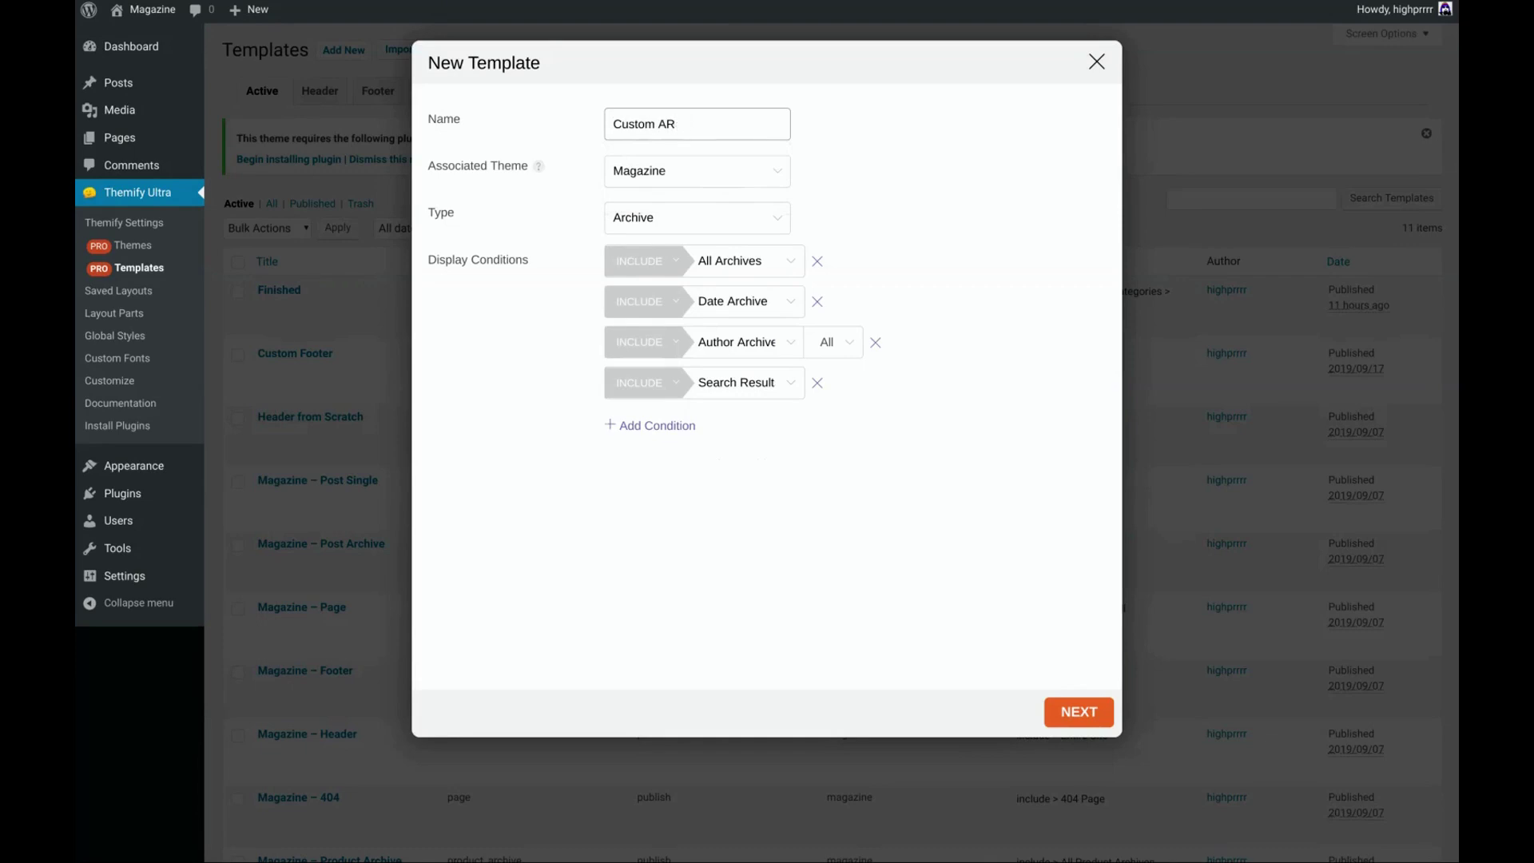
key(BackSpace)
text(rchive Posts)
click(1079, 711)
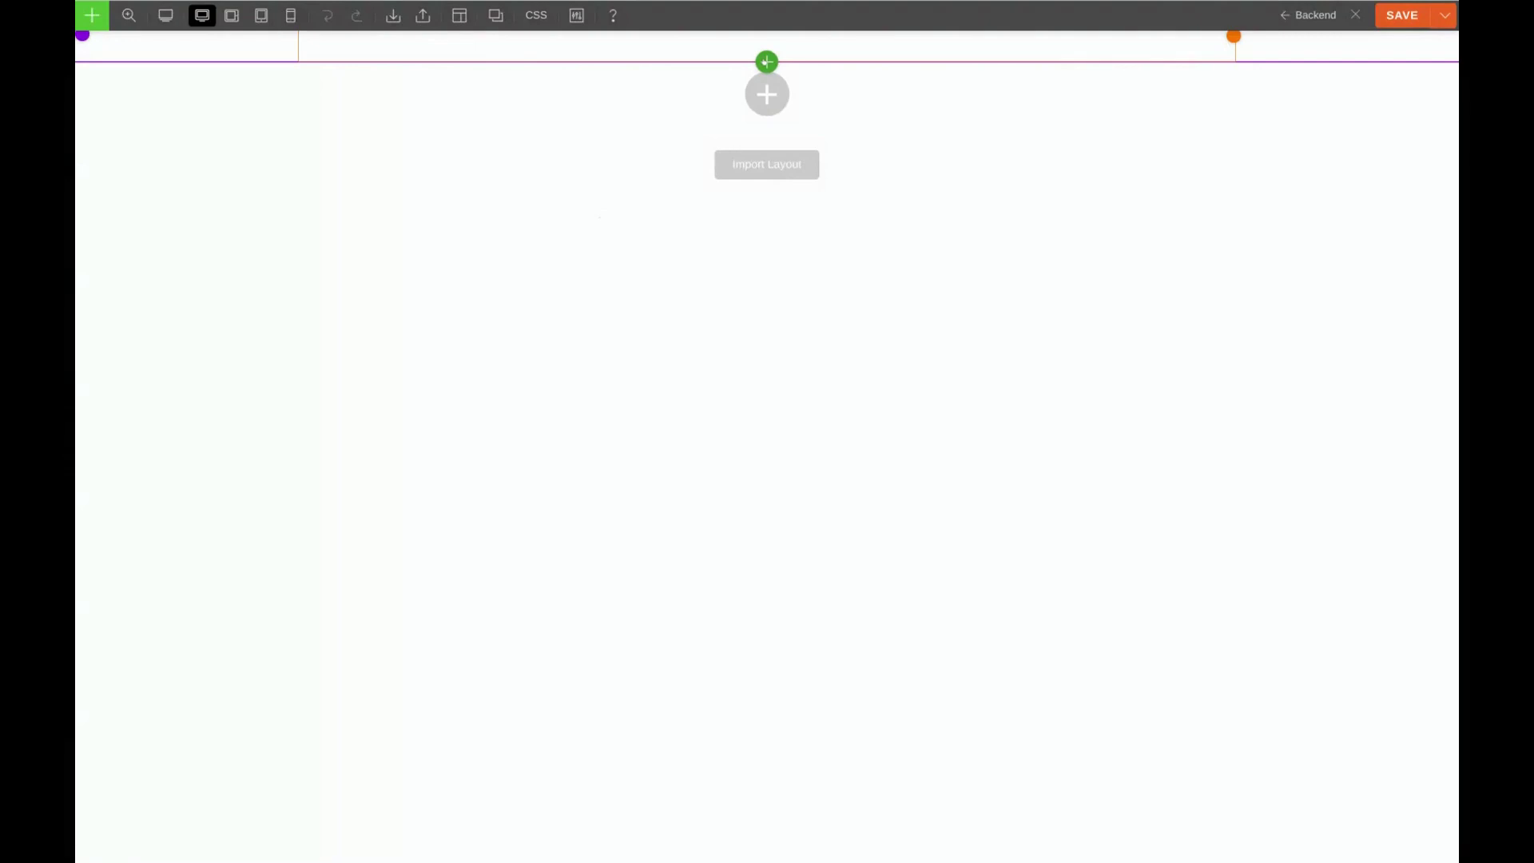
Add an Archive Title module at the top of the page
click(766, 61)
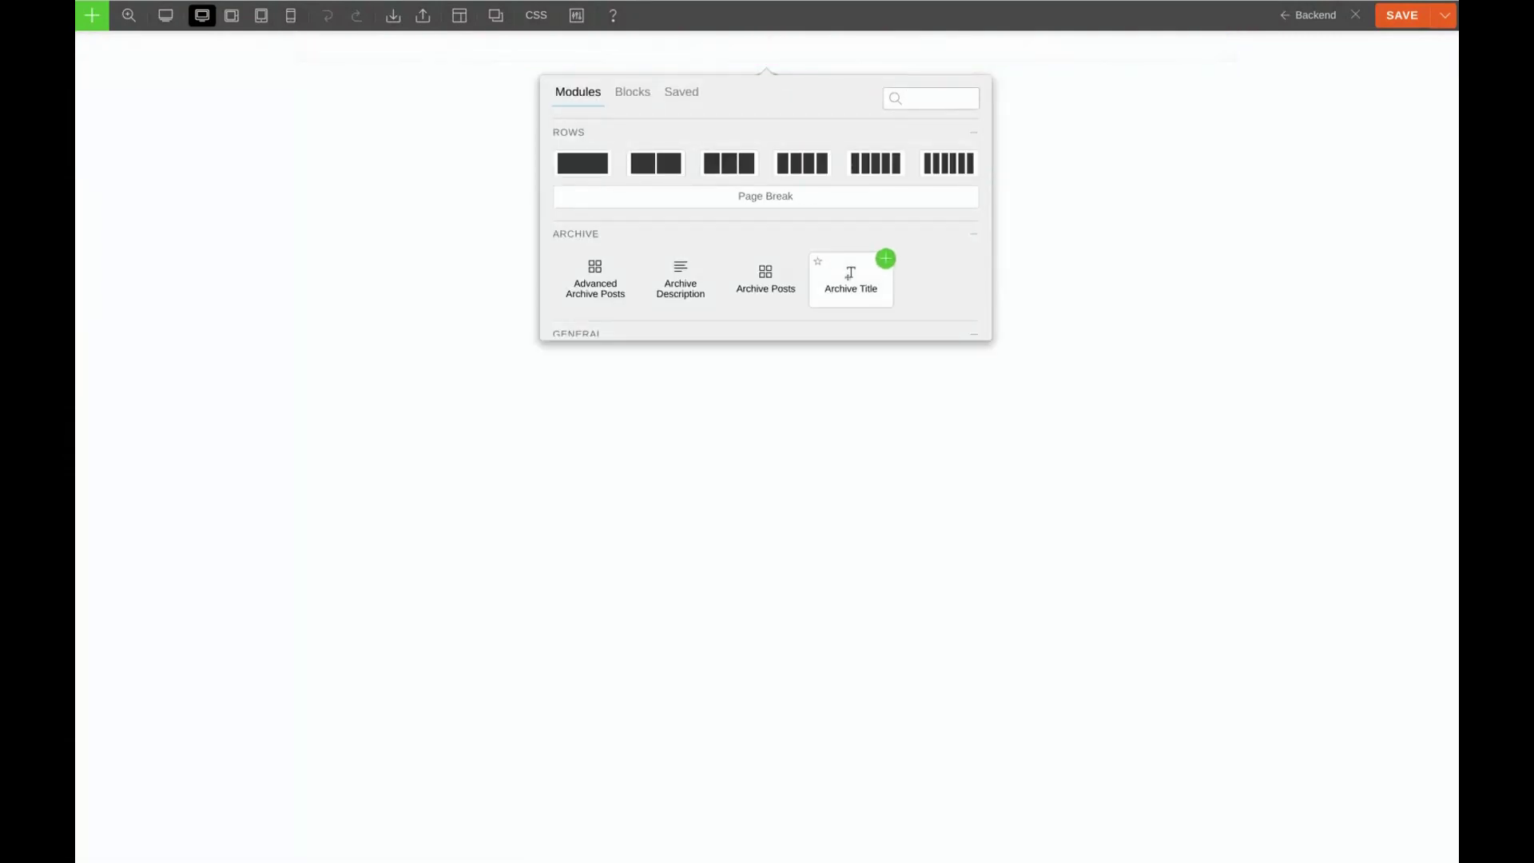
drag(848, 276, 730, 51)
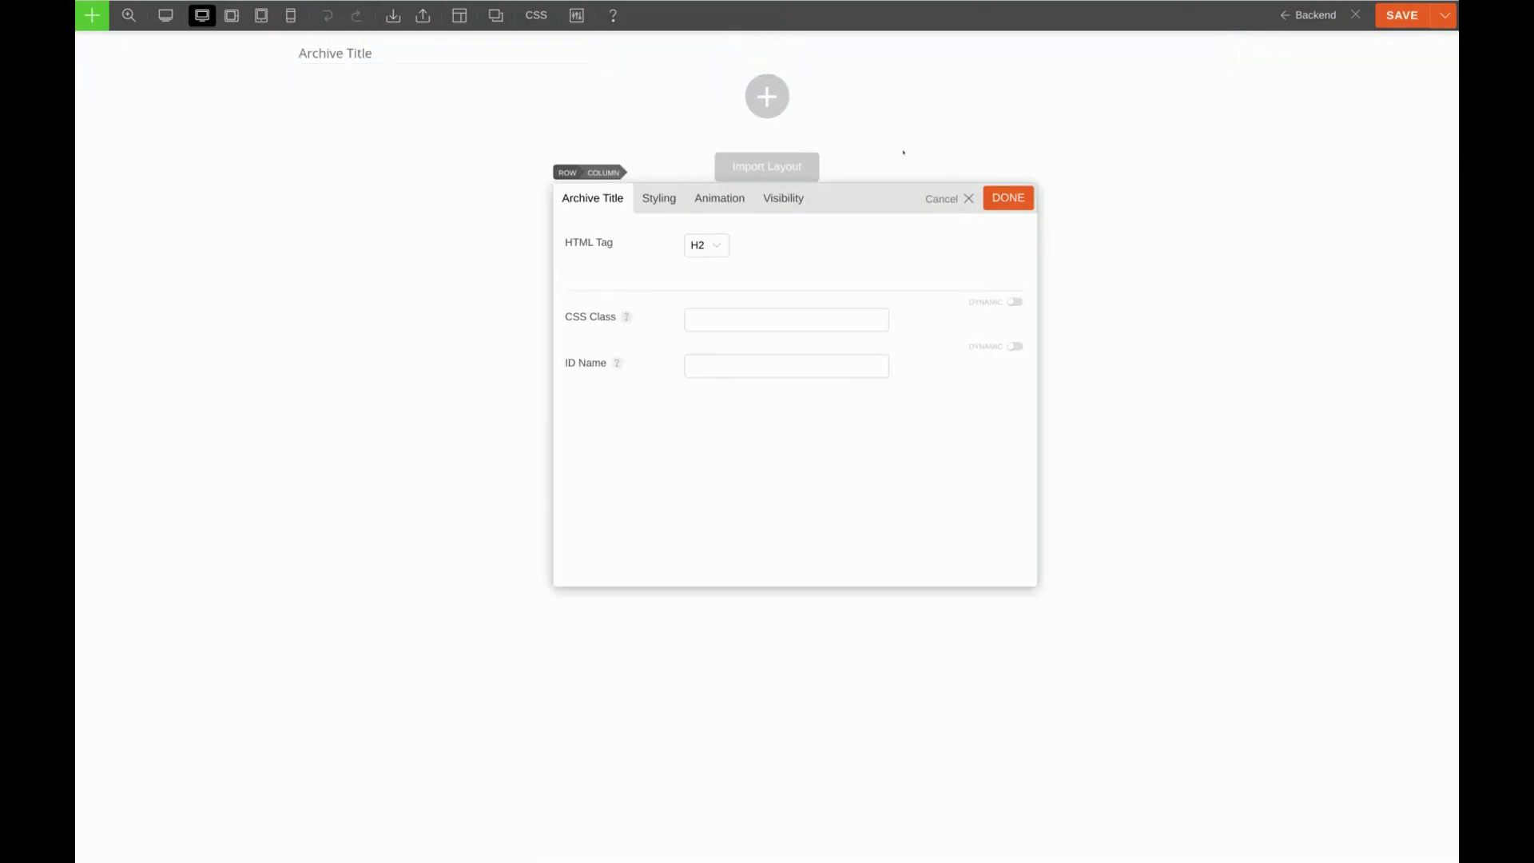
click(1003, 201)
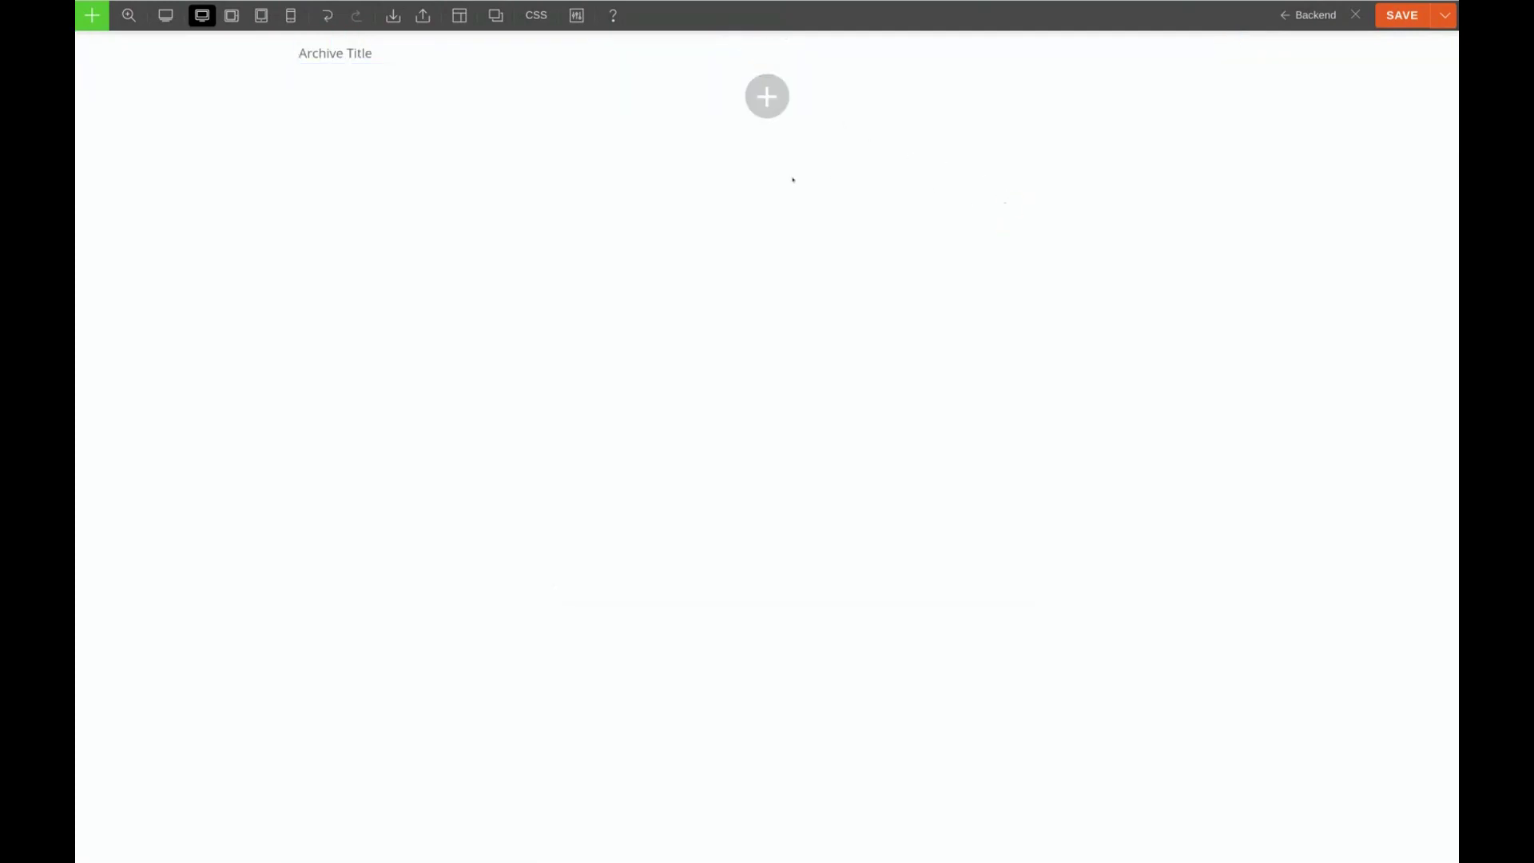
Add an Archive Posts grid module below the Archive Title
click(766, 64)
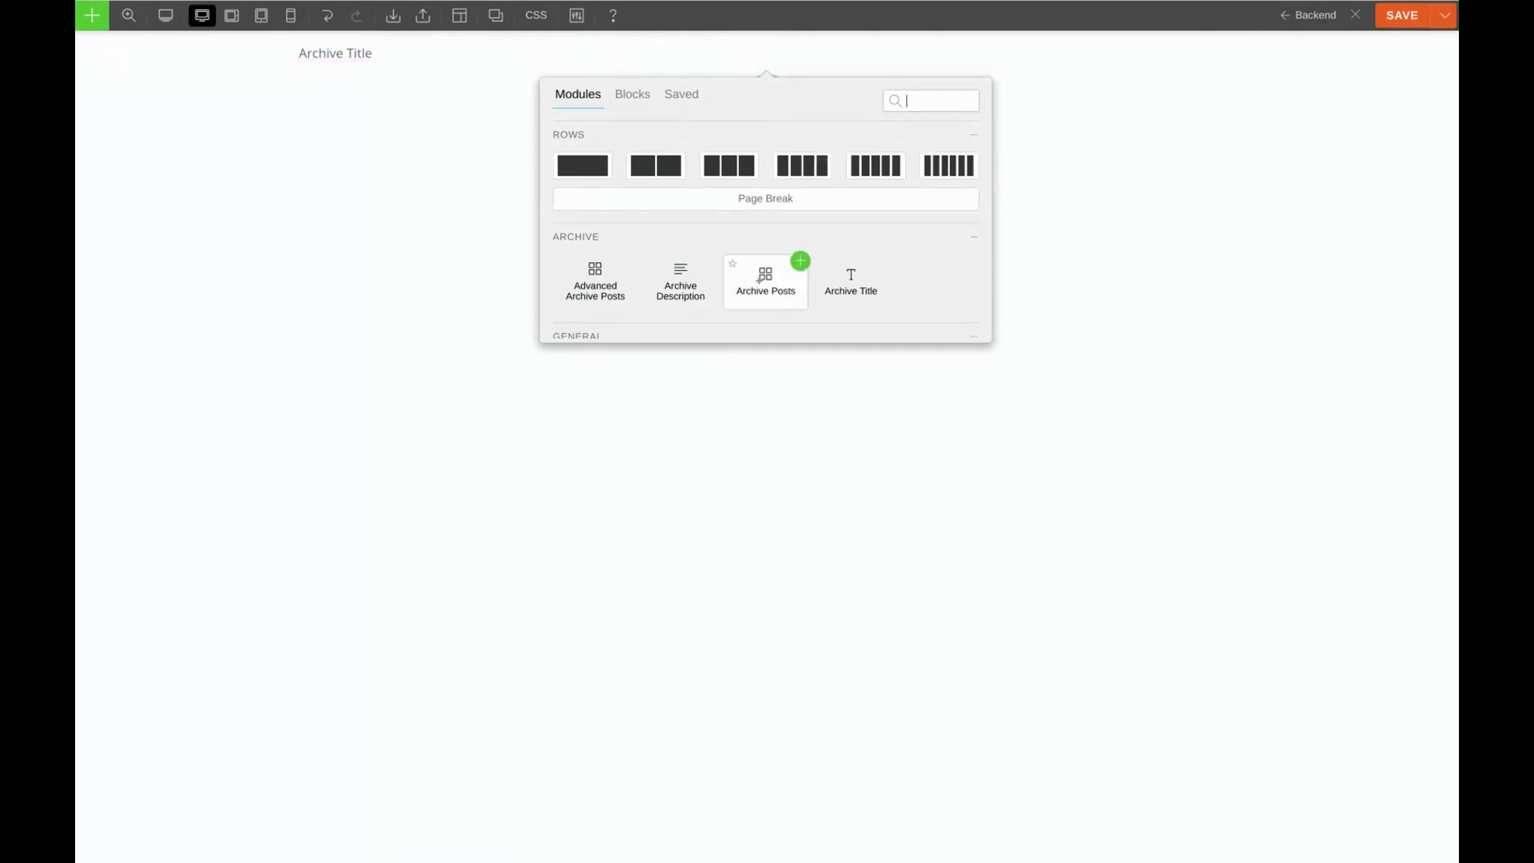
drag(765, 280, 736, 63)
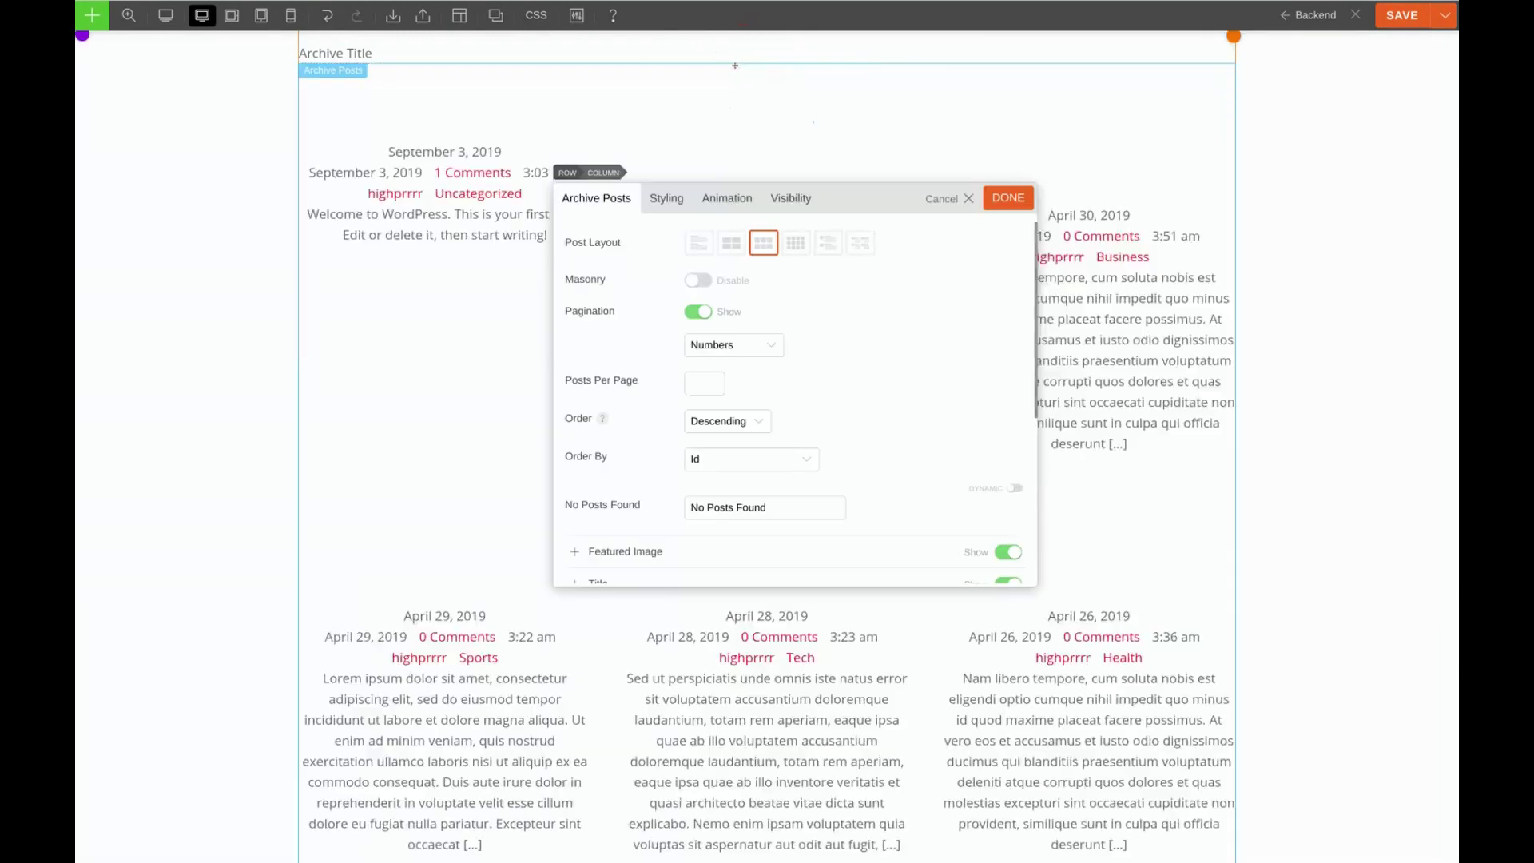
click(1008, 197)
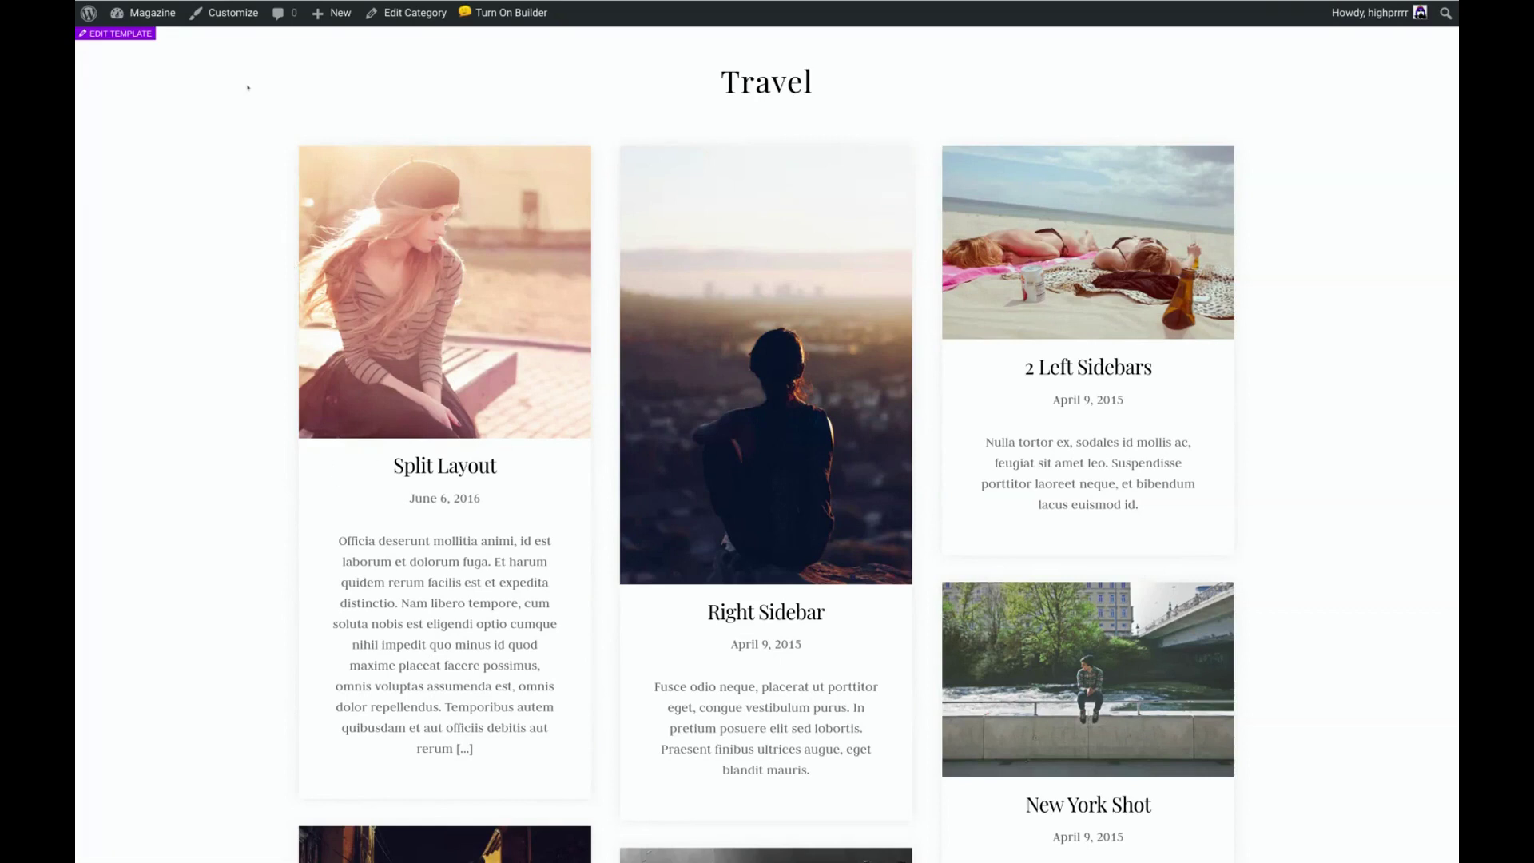
Set the Archive Posts title font to Playfair Display
click(116, 33)
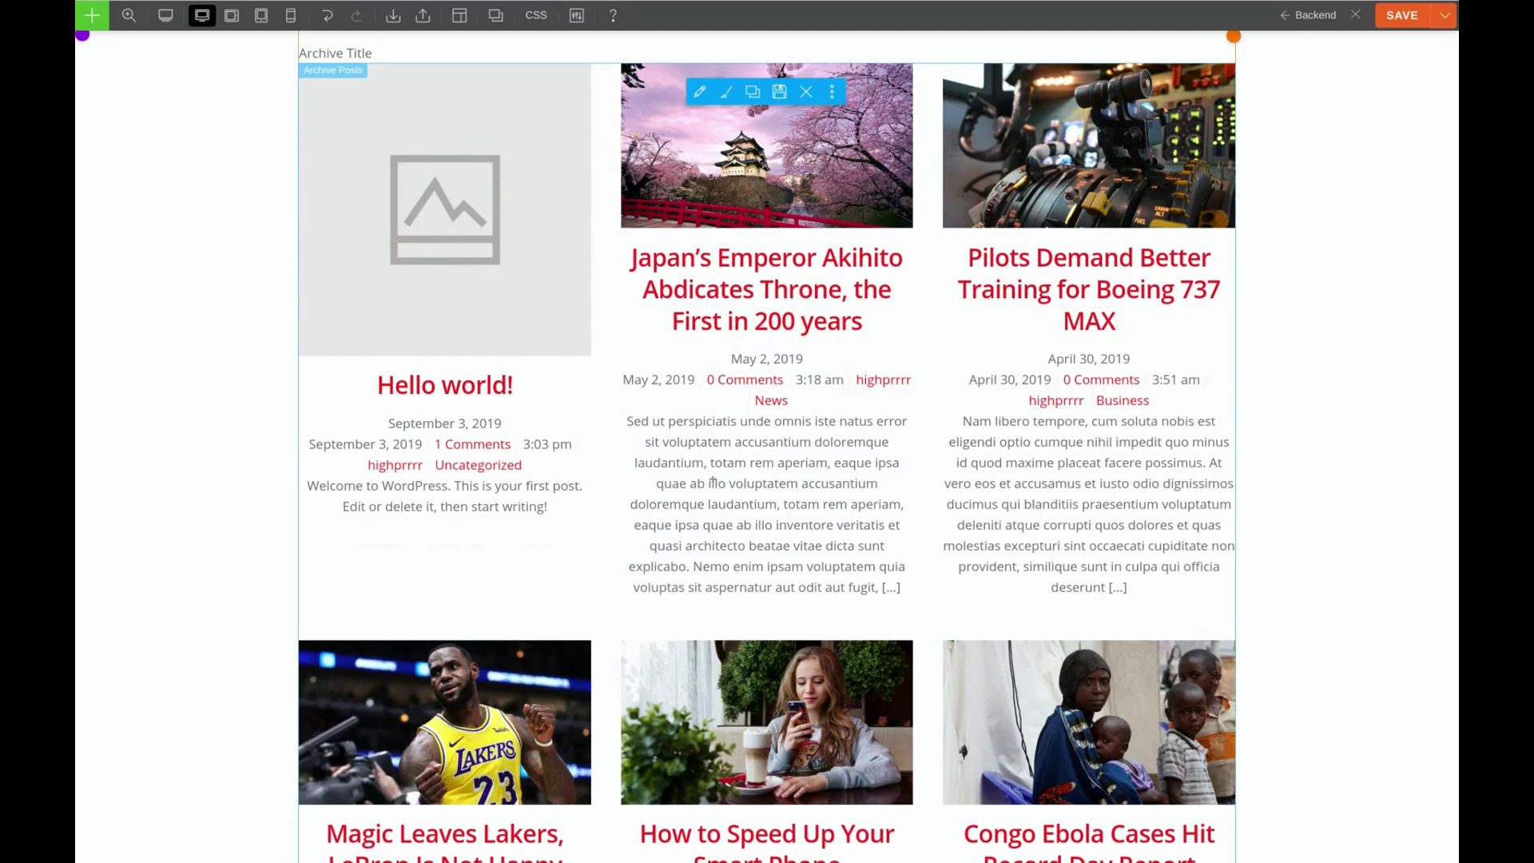
click(699, 91)
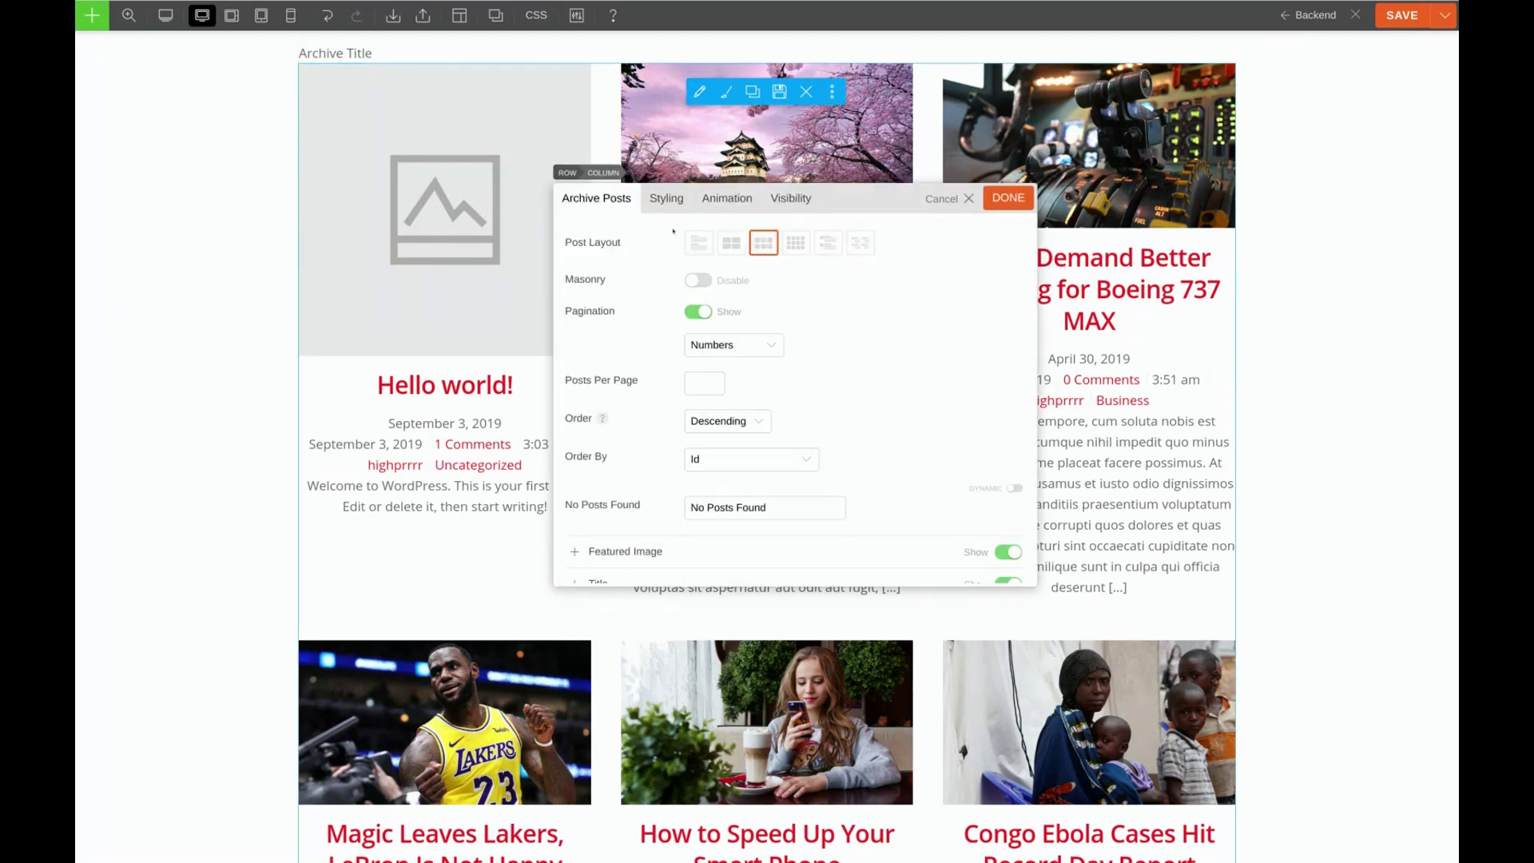
click(667, 198)
click(573, 292)
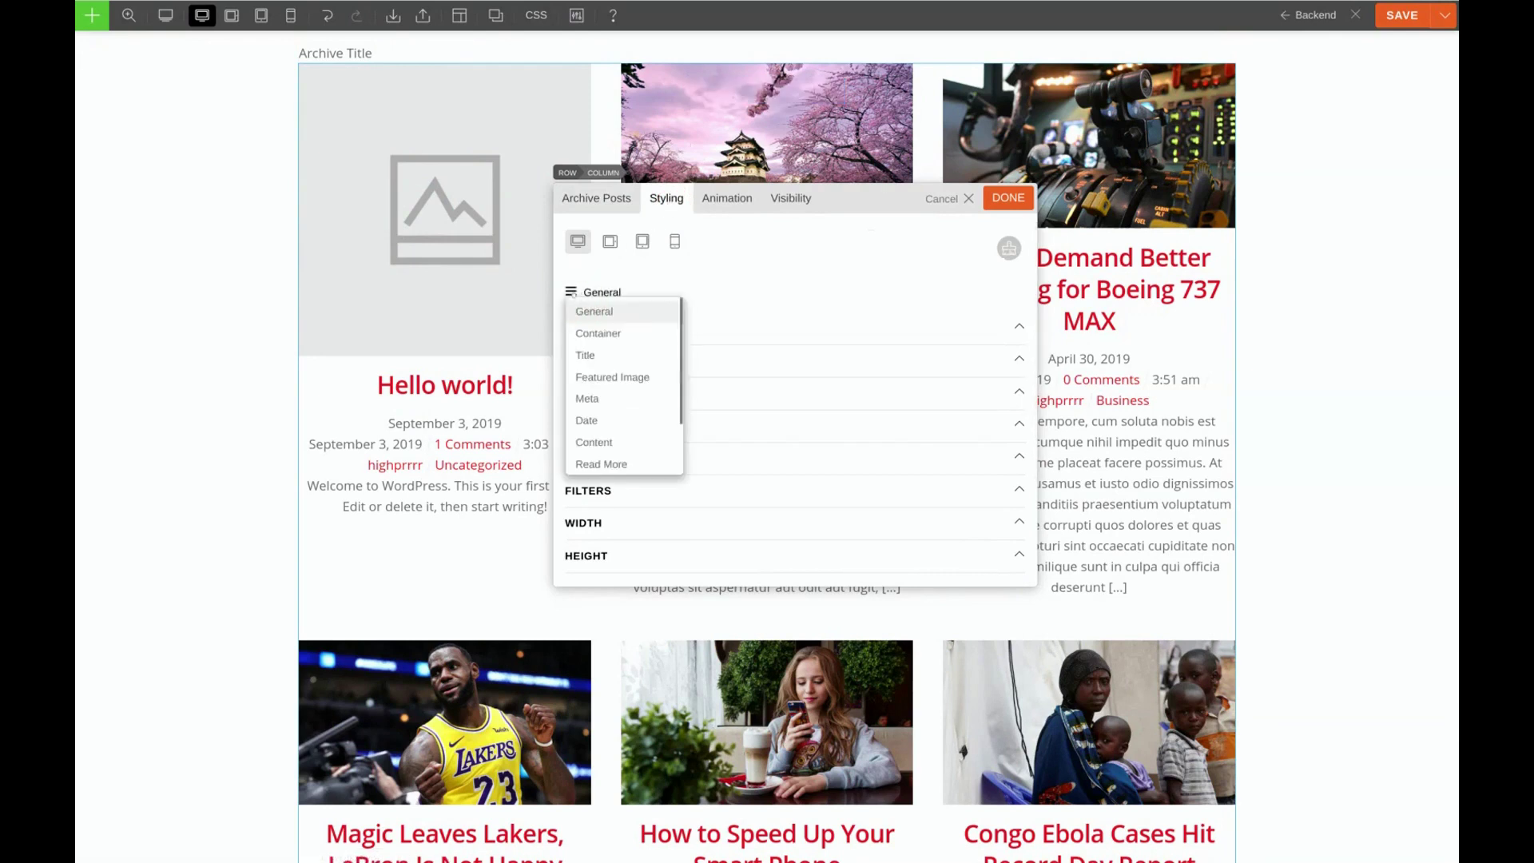
click(586, 355)
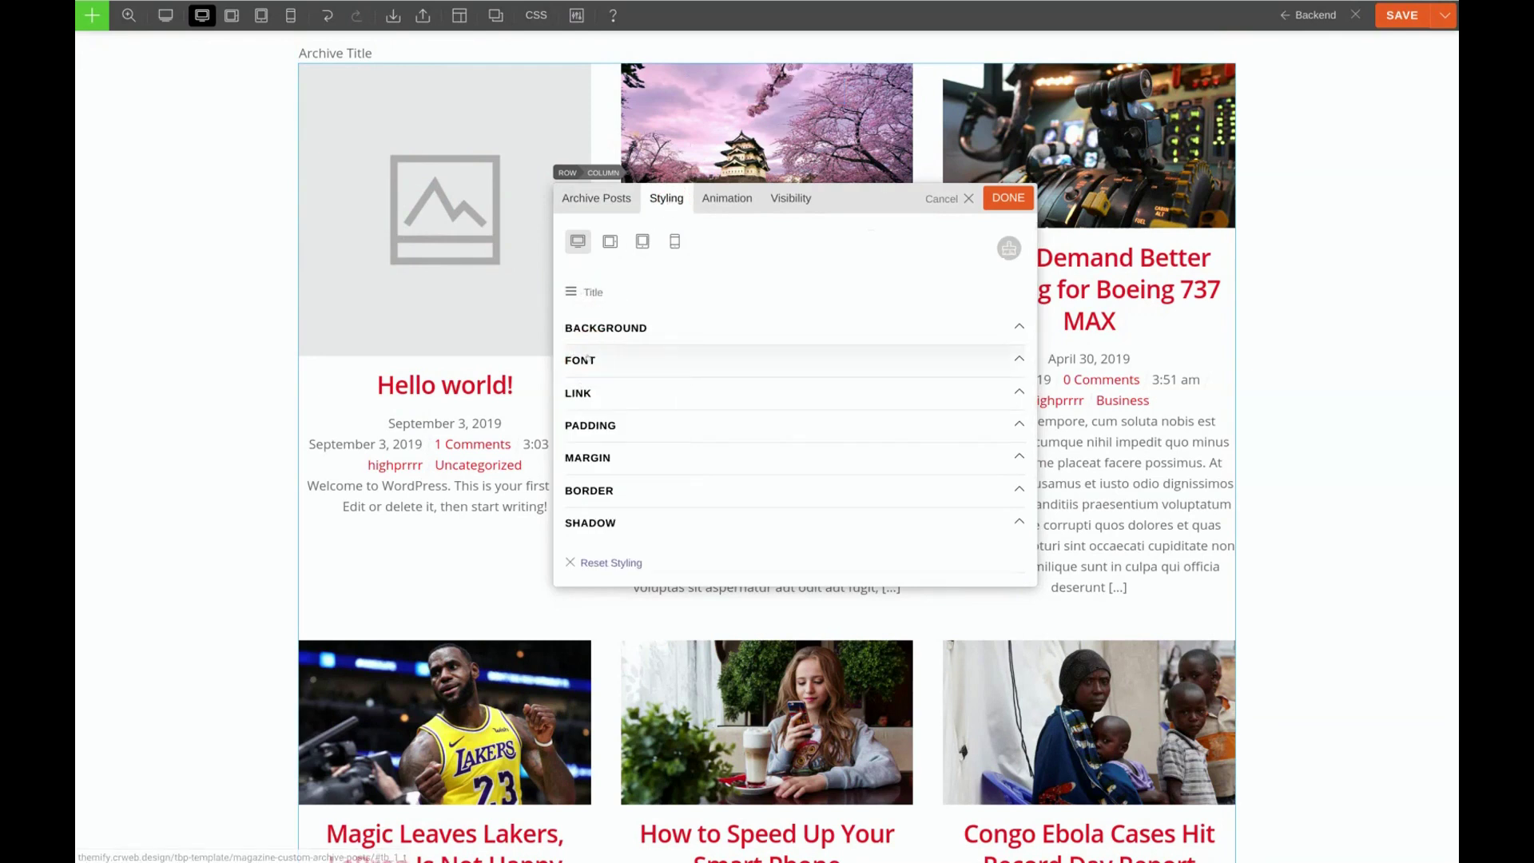
click(689, 359)
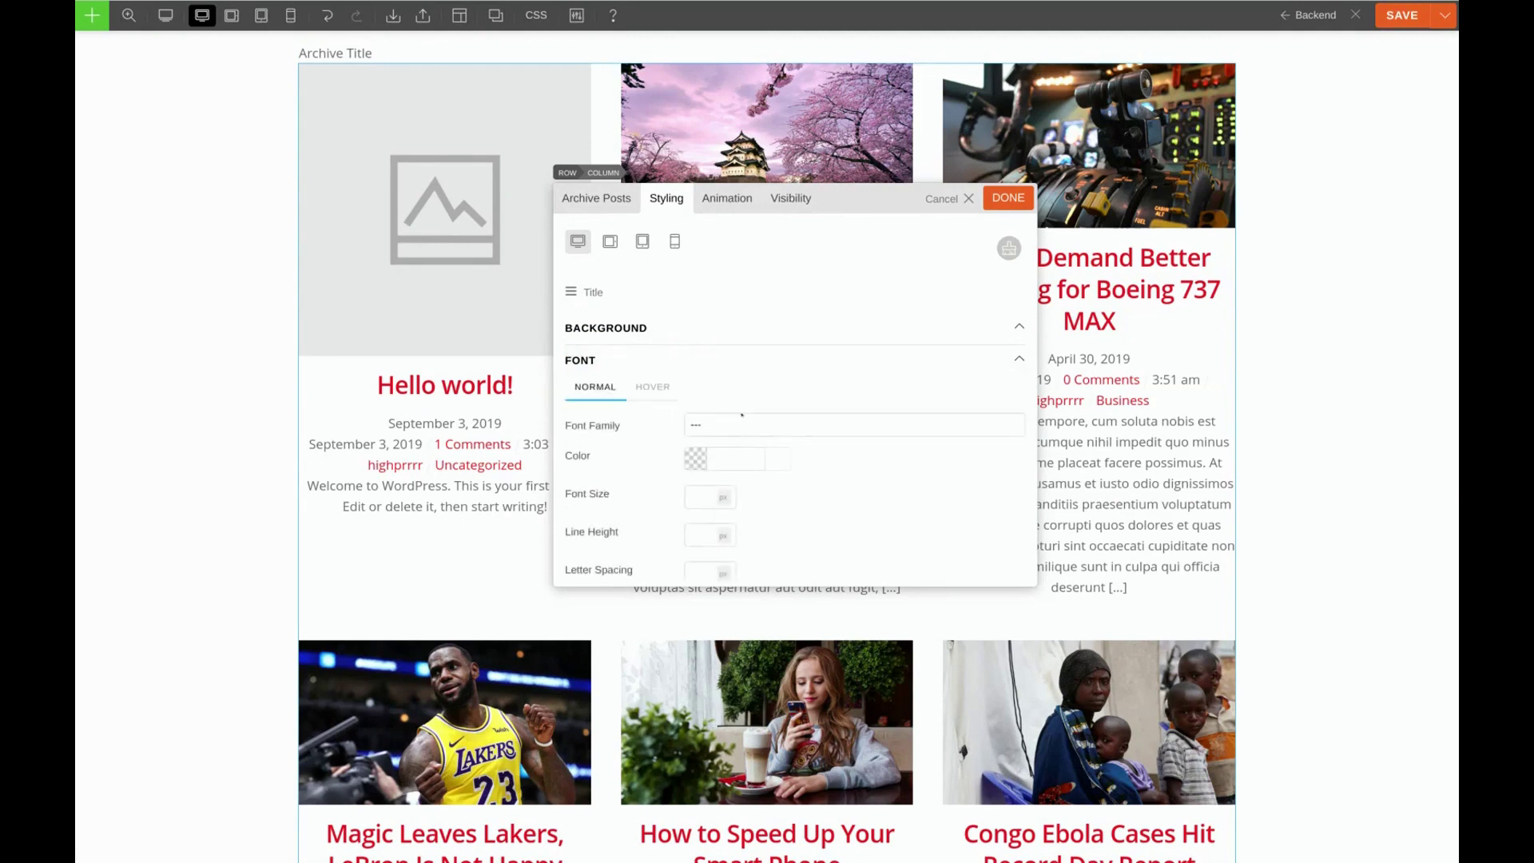
click(755, 423)
text(playfa)
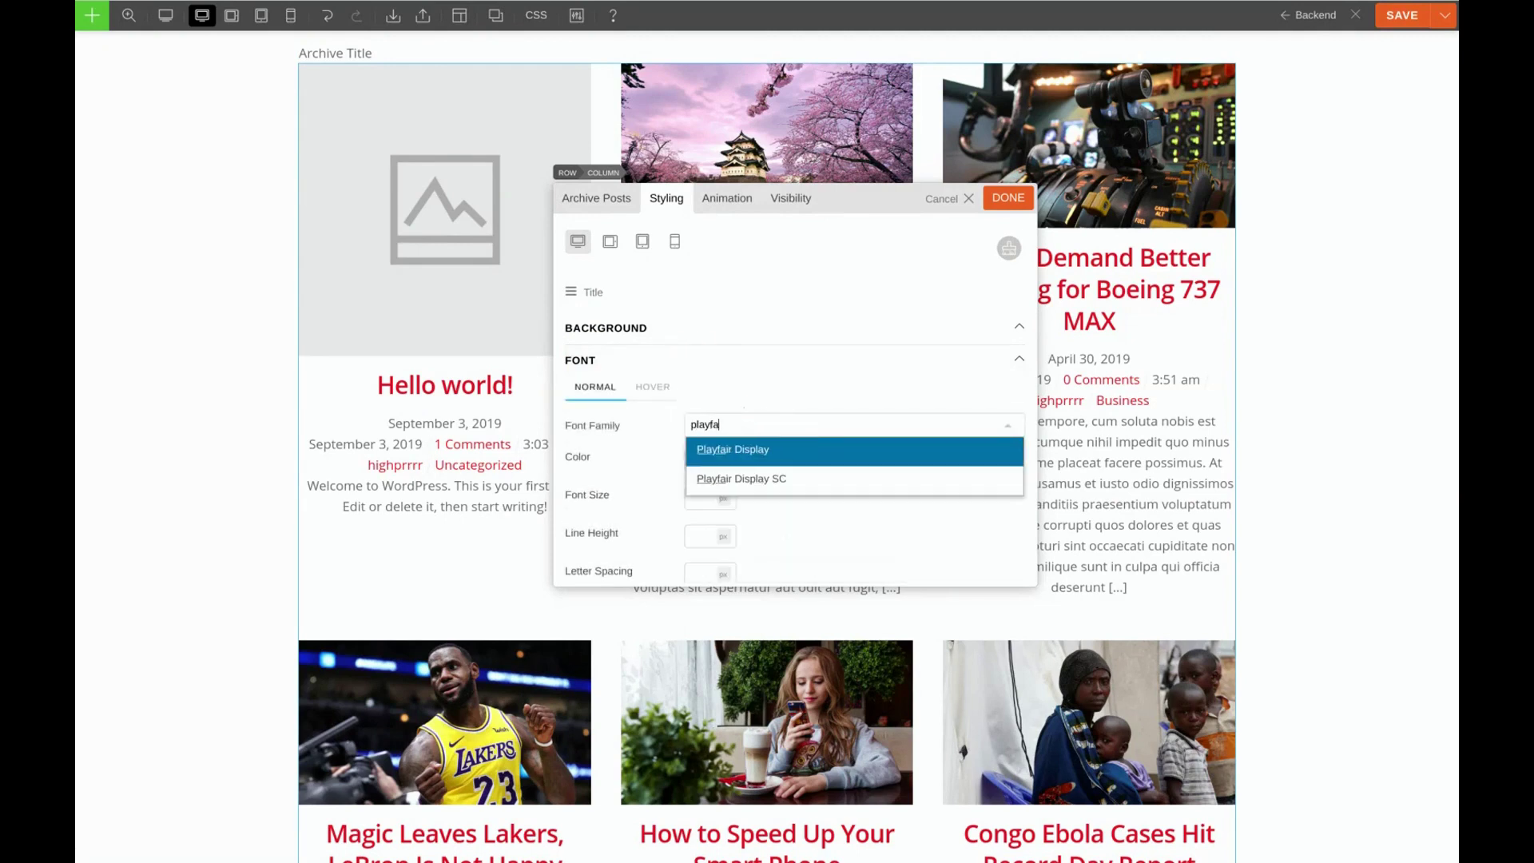
key(Return)
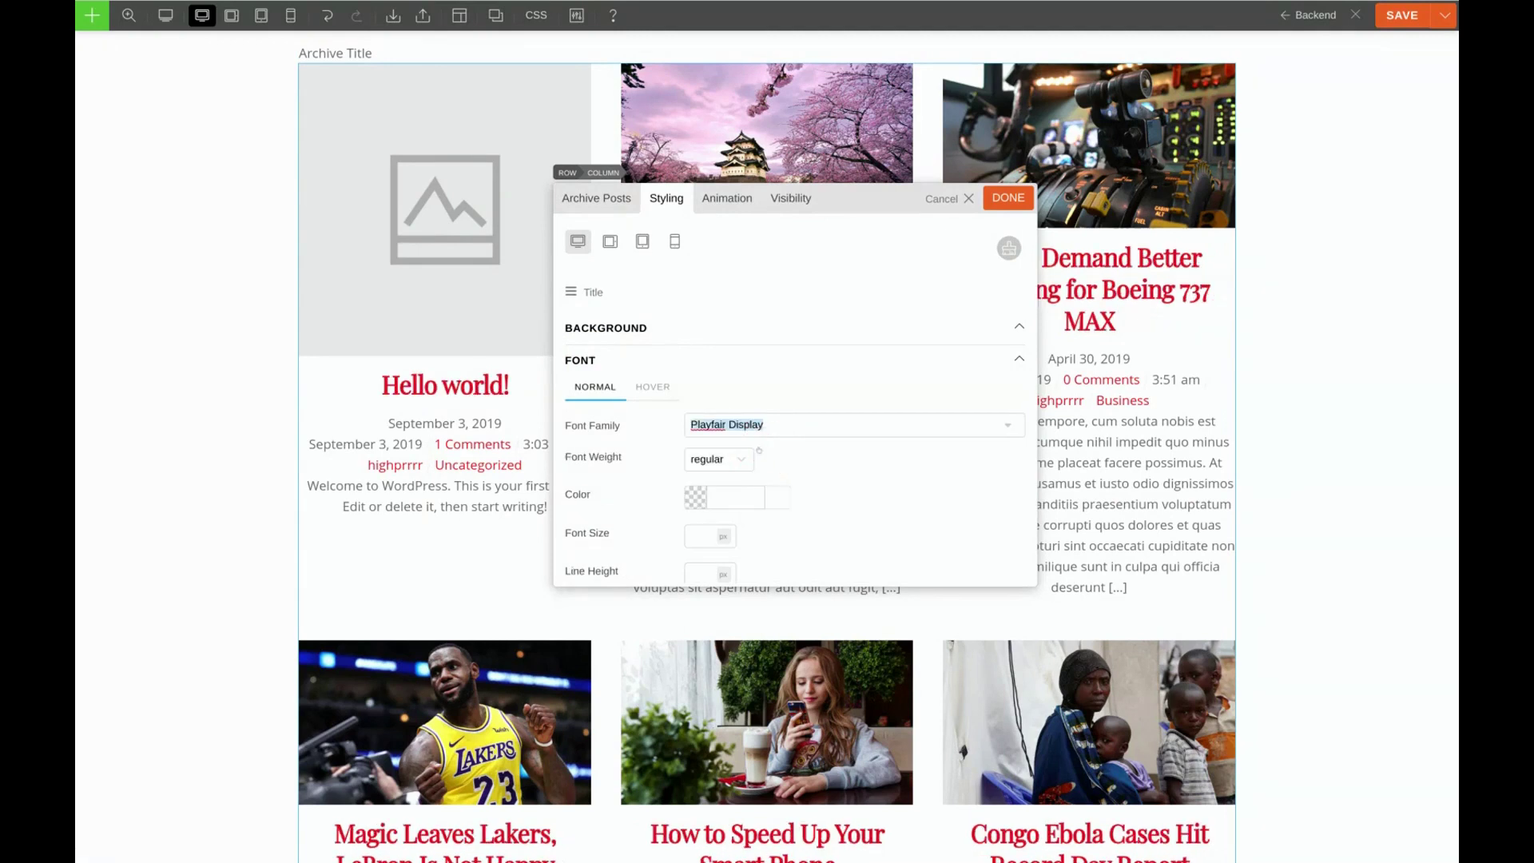
Colour the post titles pure black (#000000) and apply the styling
click(723, 495)
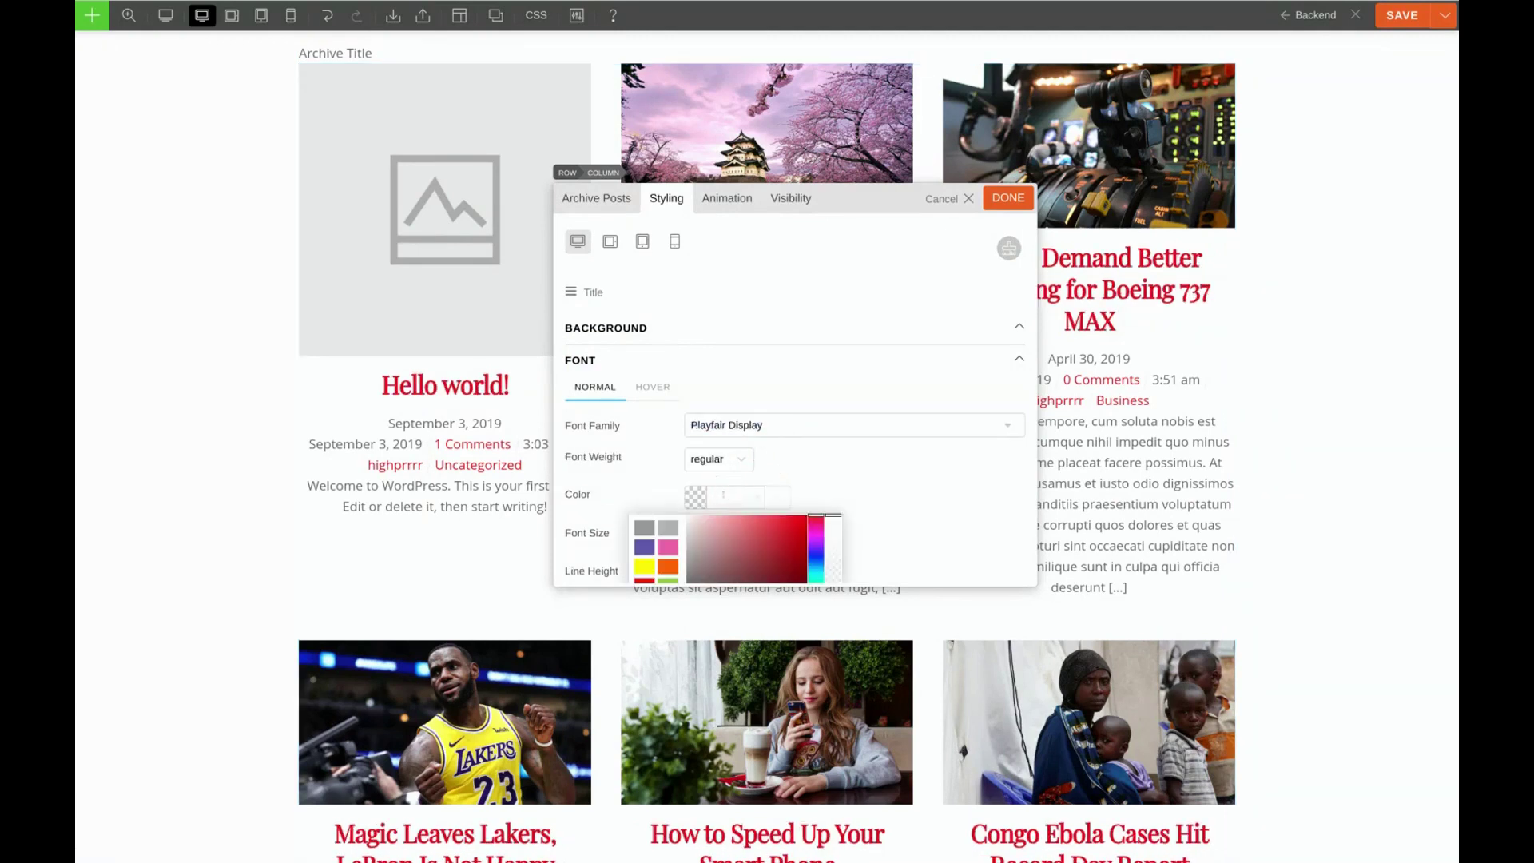
scroll(719, 480, down, 2)
click(687, 512)
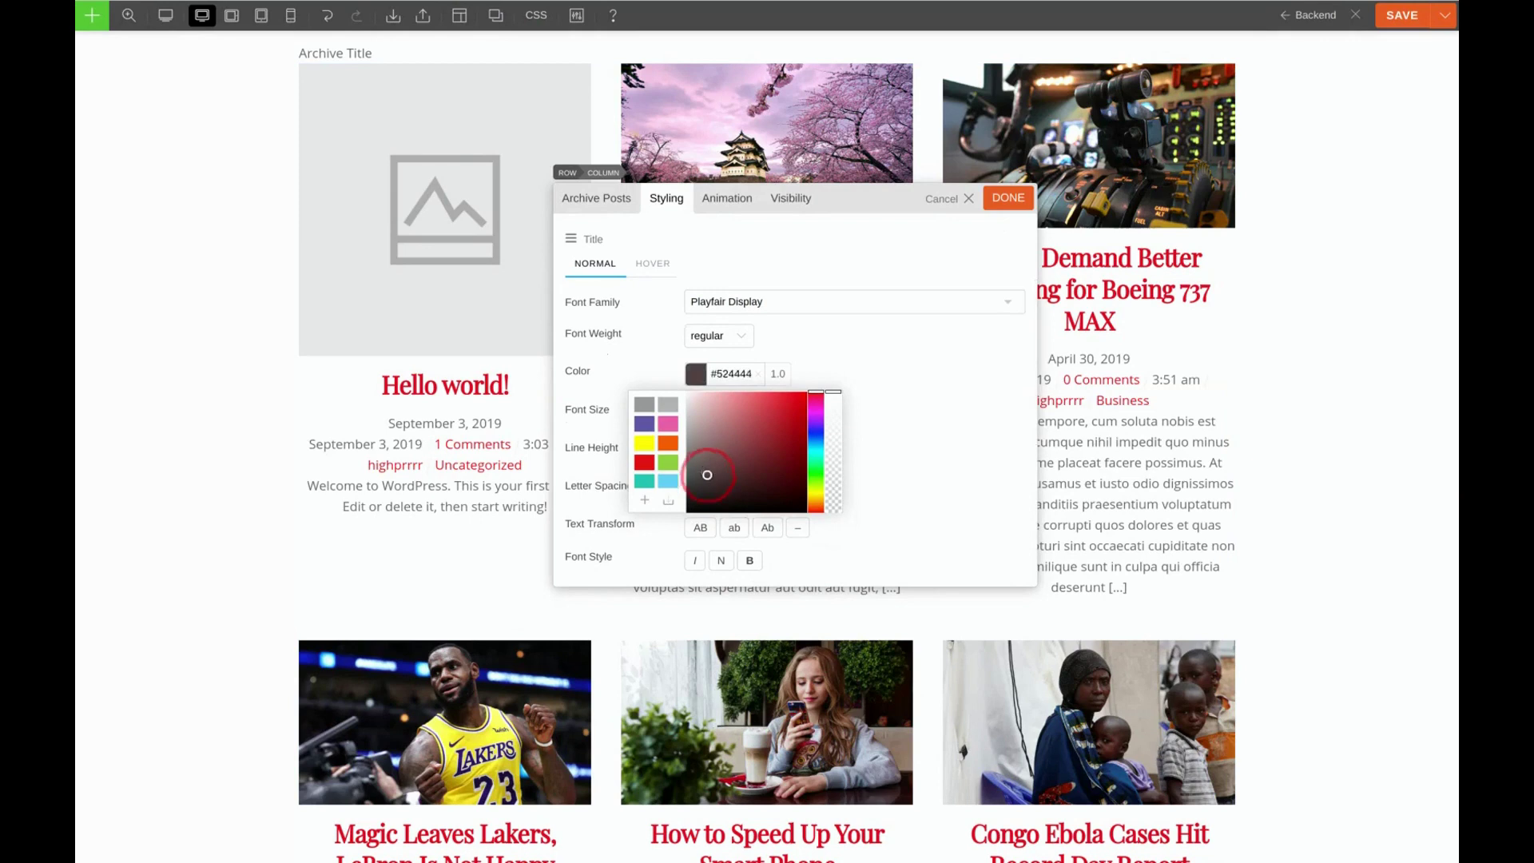
drag(687, 512, 688, 514)
click(902, 372)
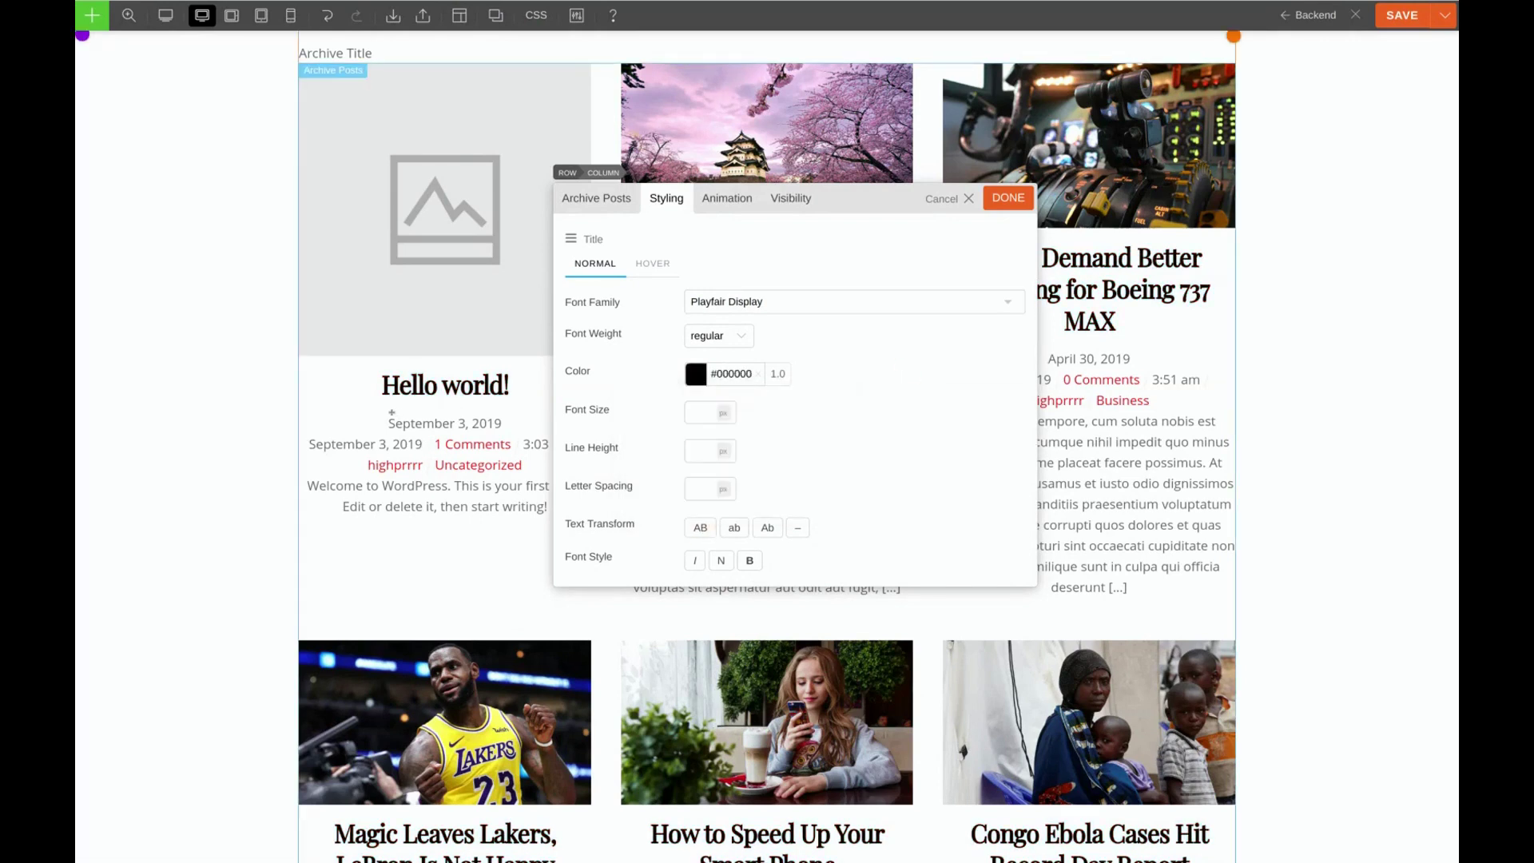
click(1009, 197)
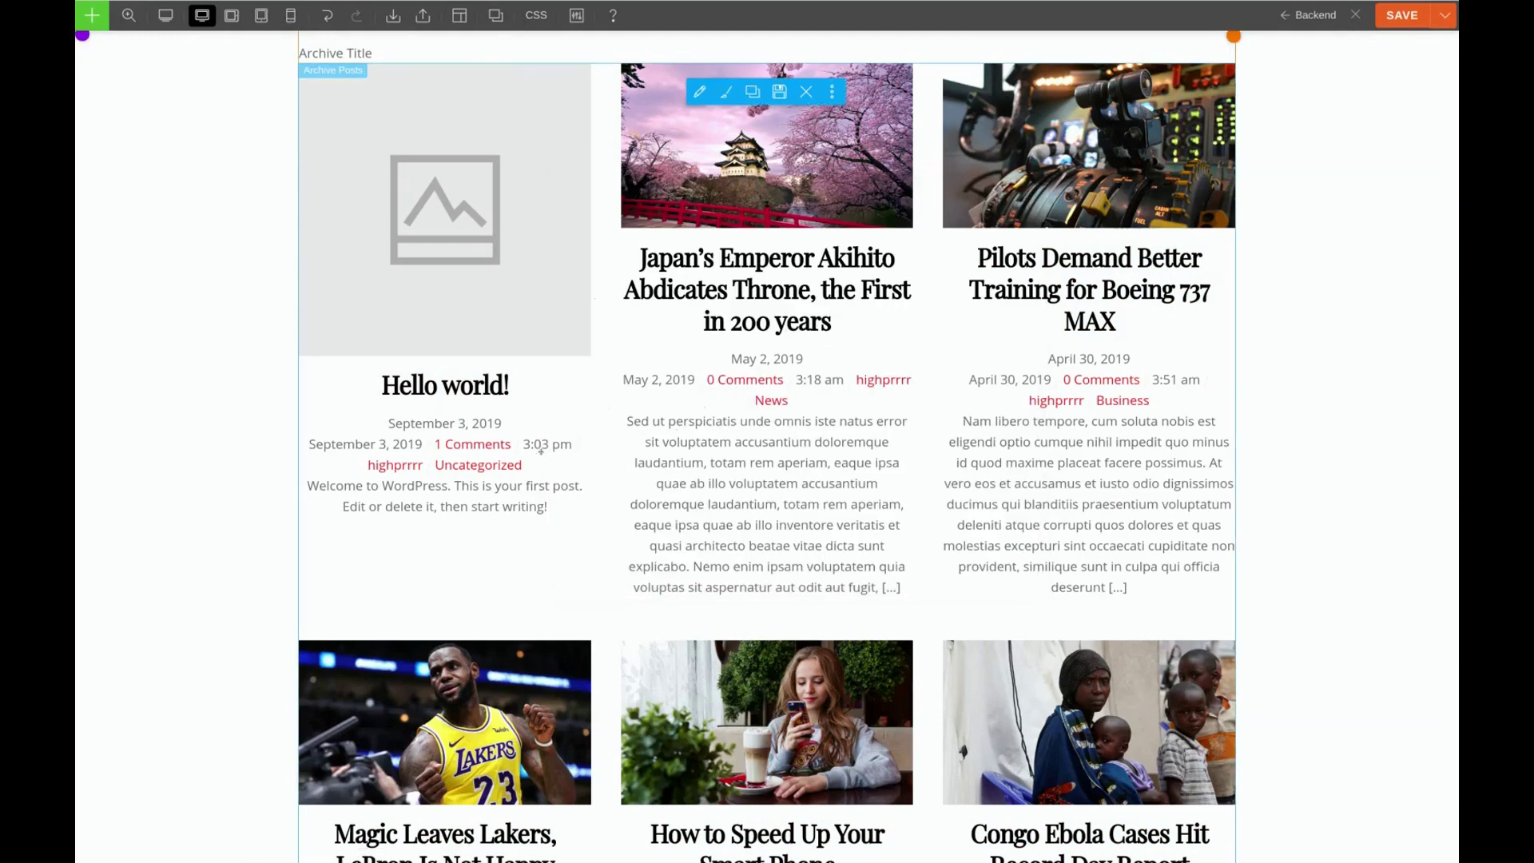
Set the post content text font to Judson
click(699, 91)
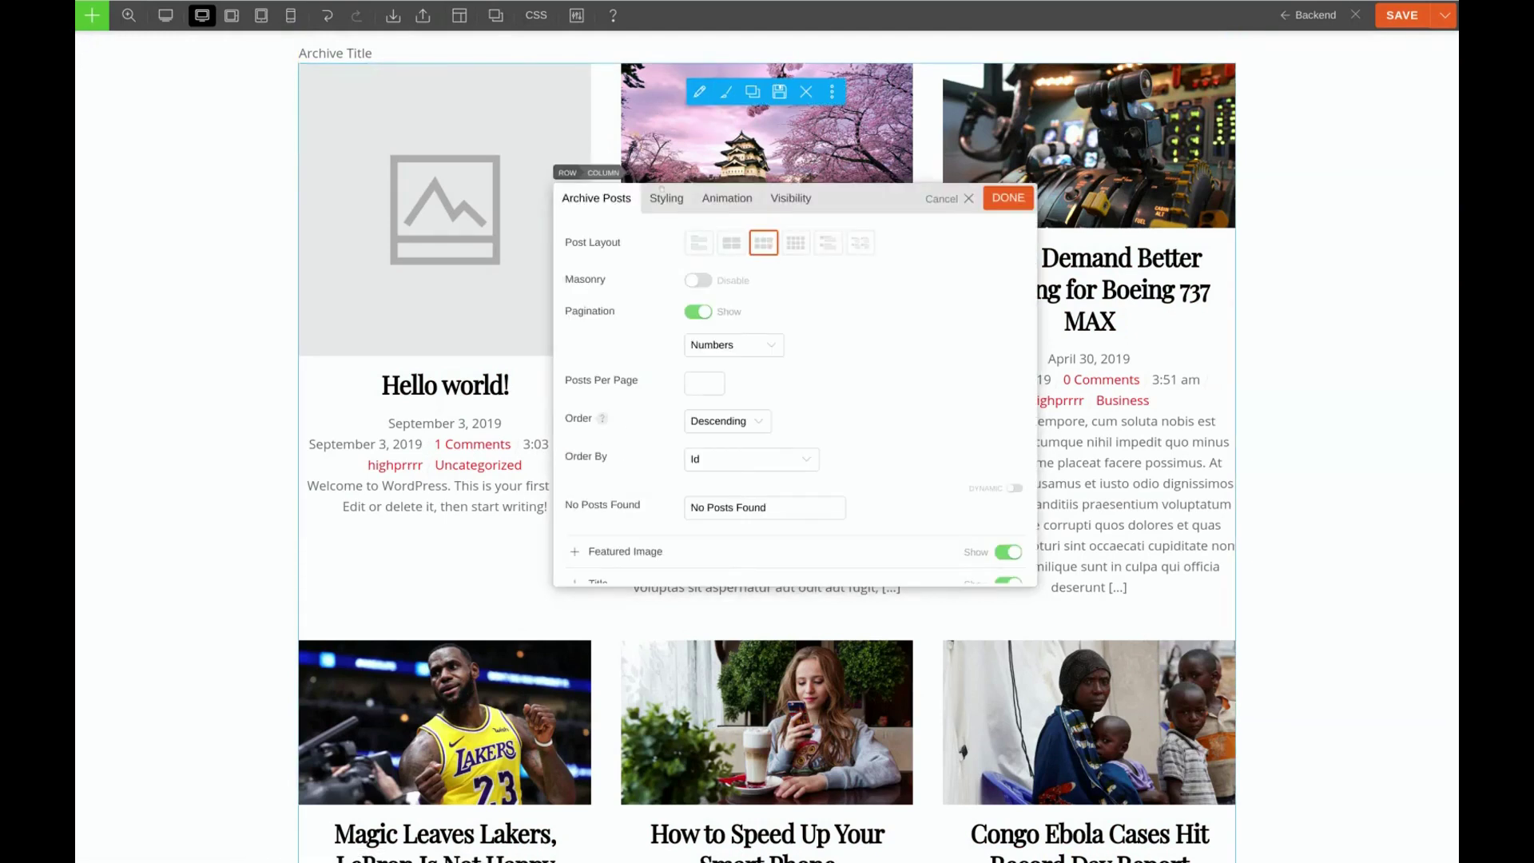
click(666, 197)
click(570, 291)
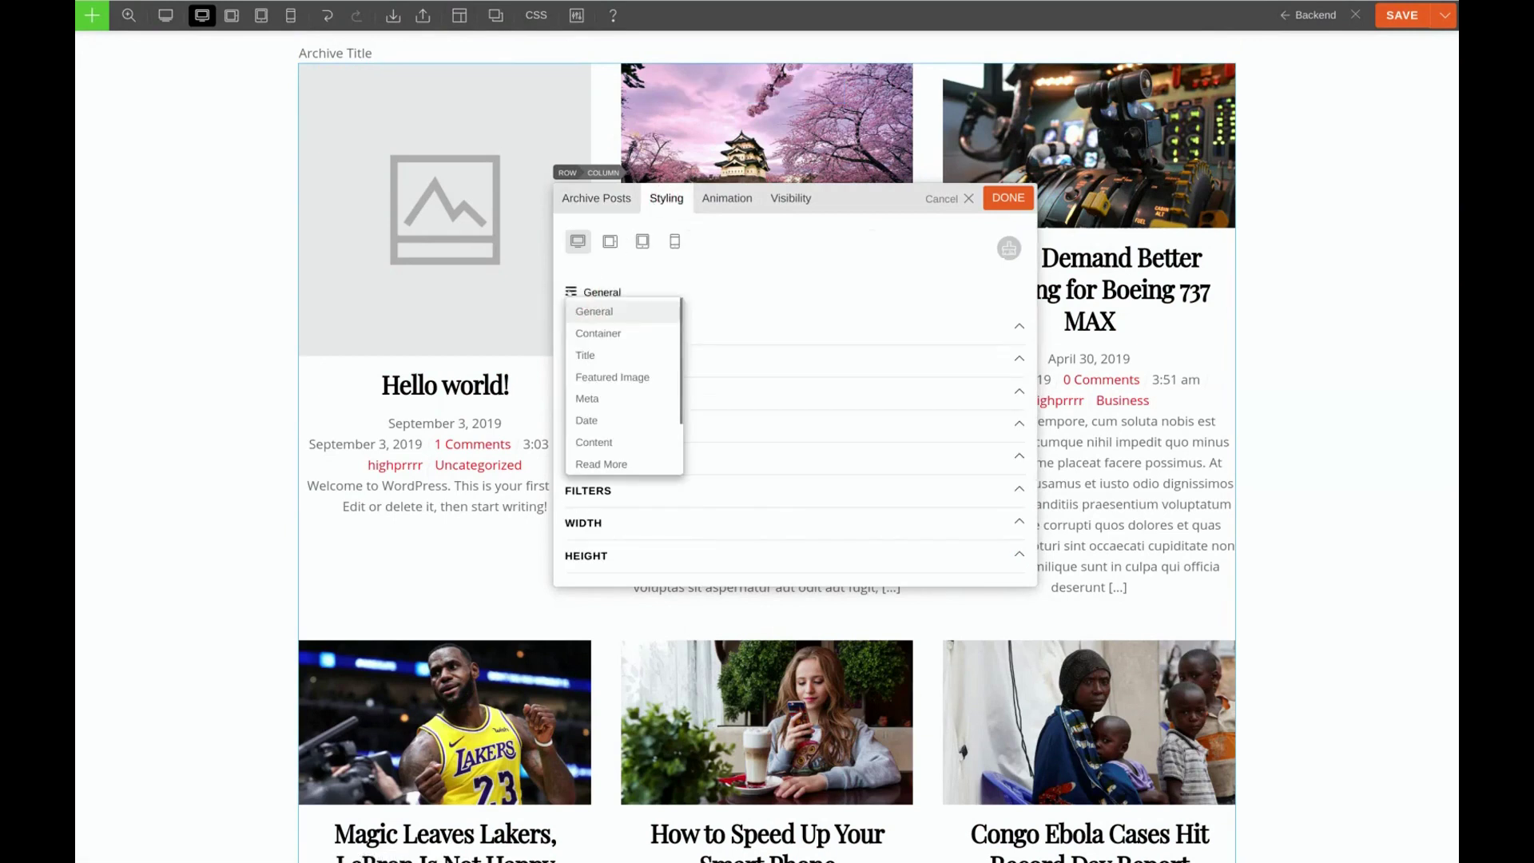
click(596, 442)
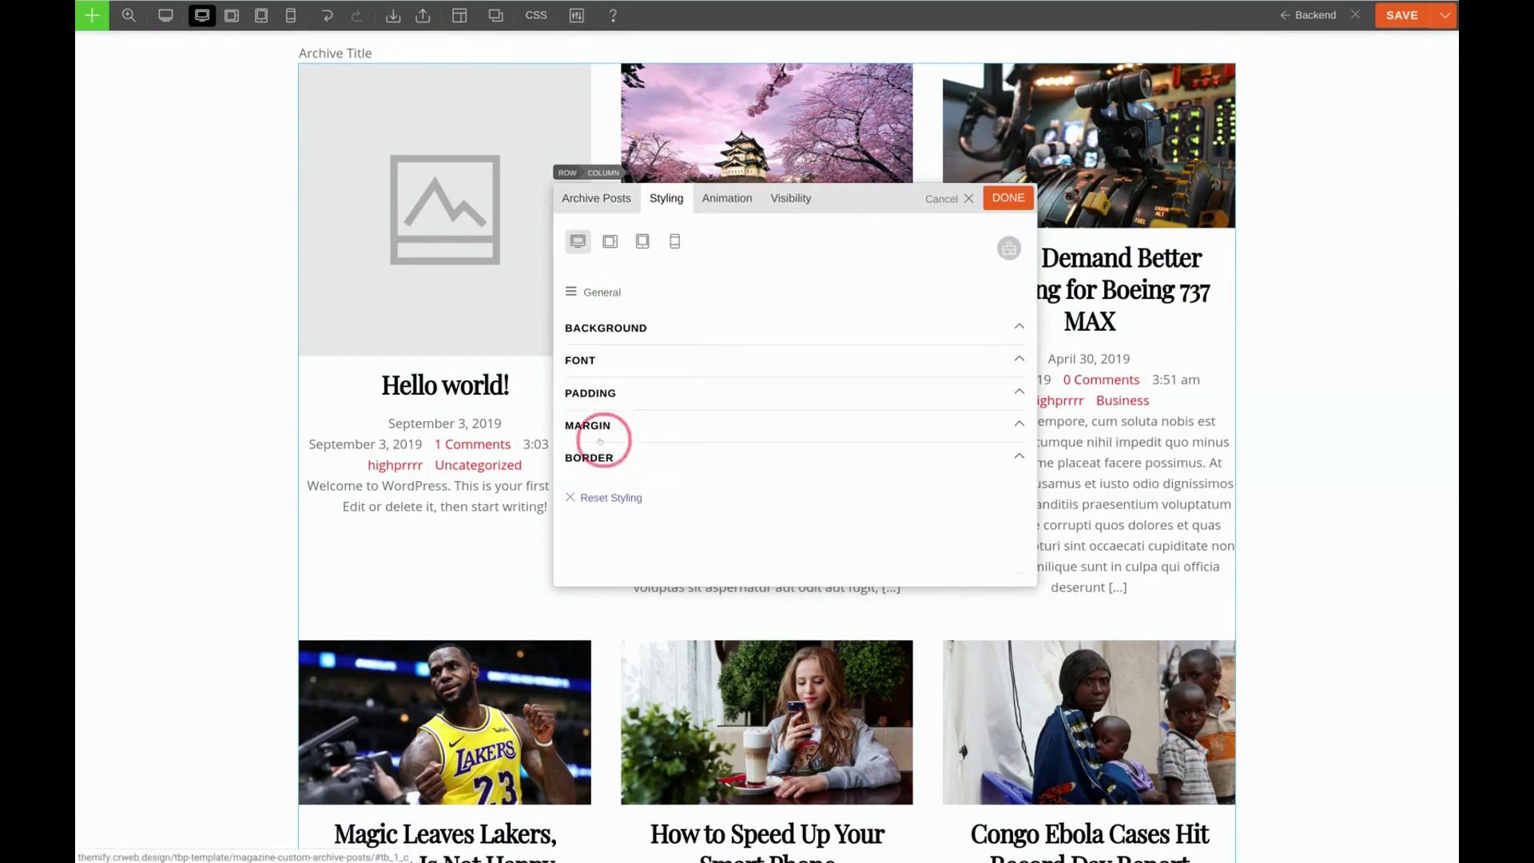
click(650, 361)
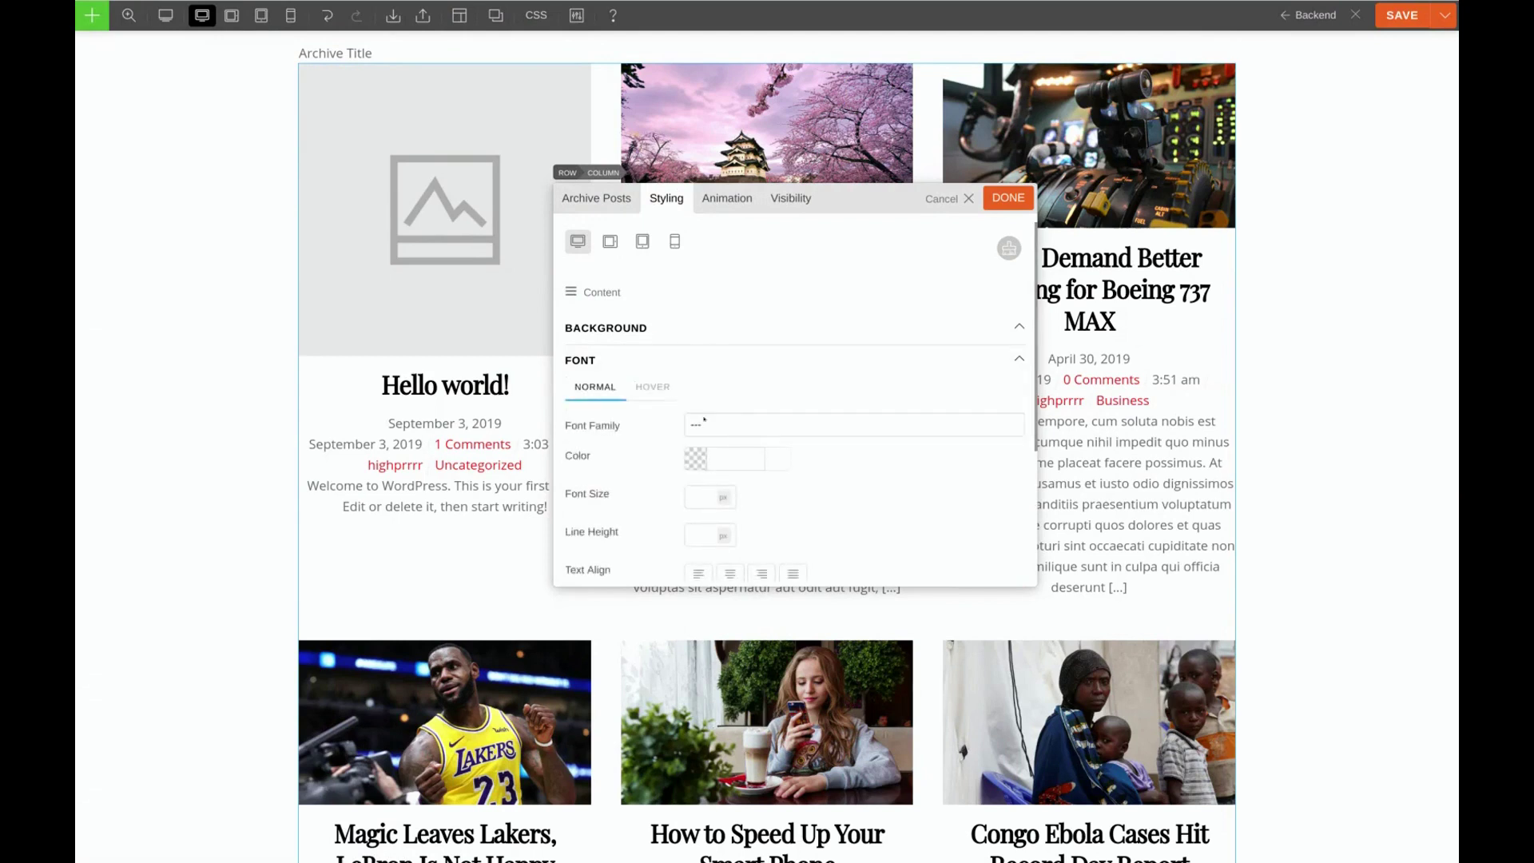
click(726, 432)
text(Ju)
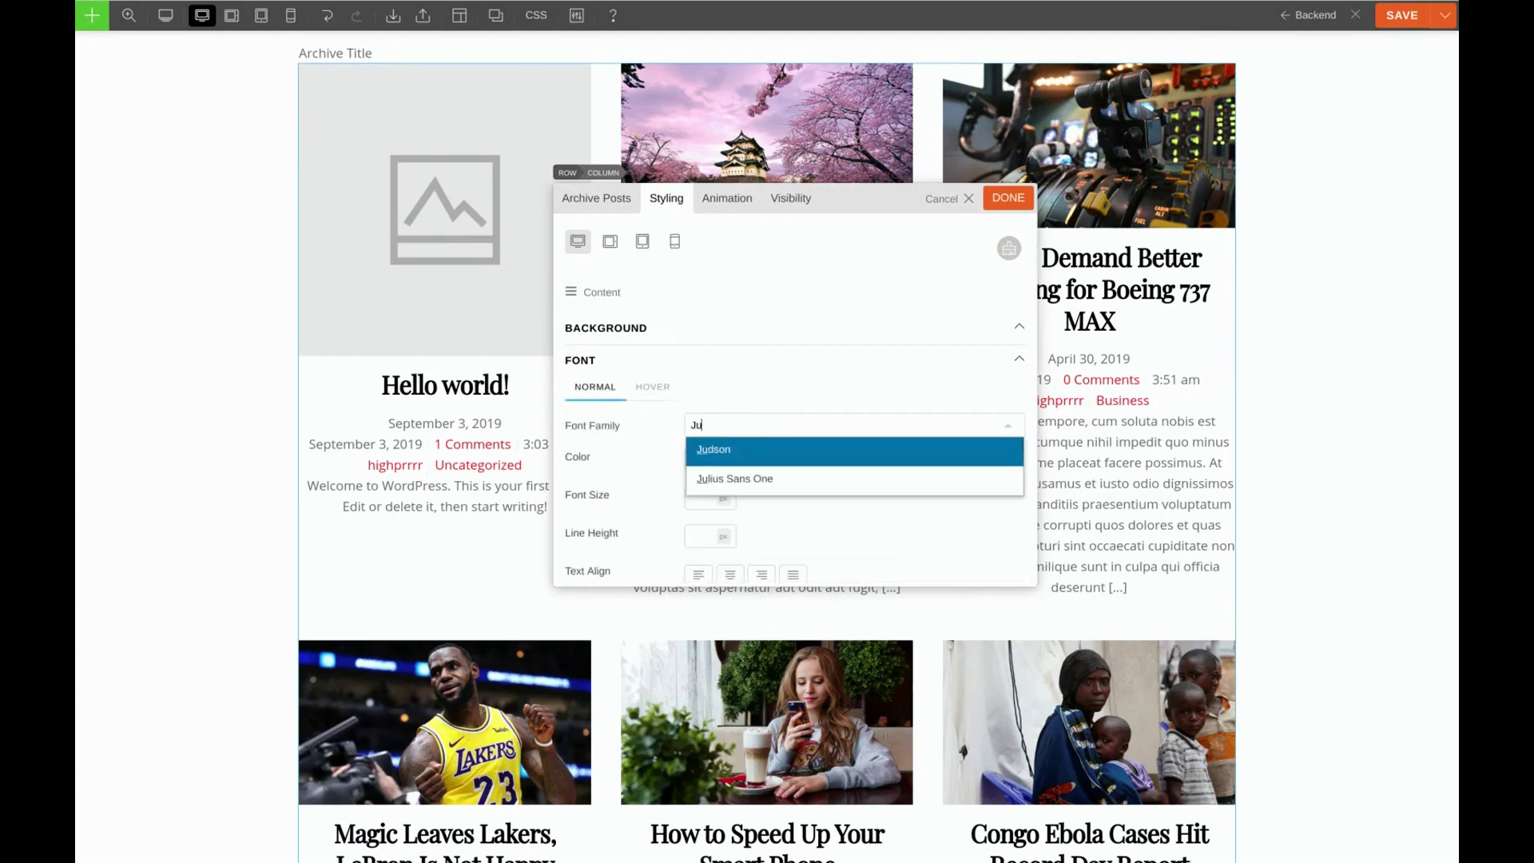
click(729, 450)
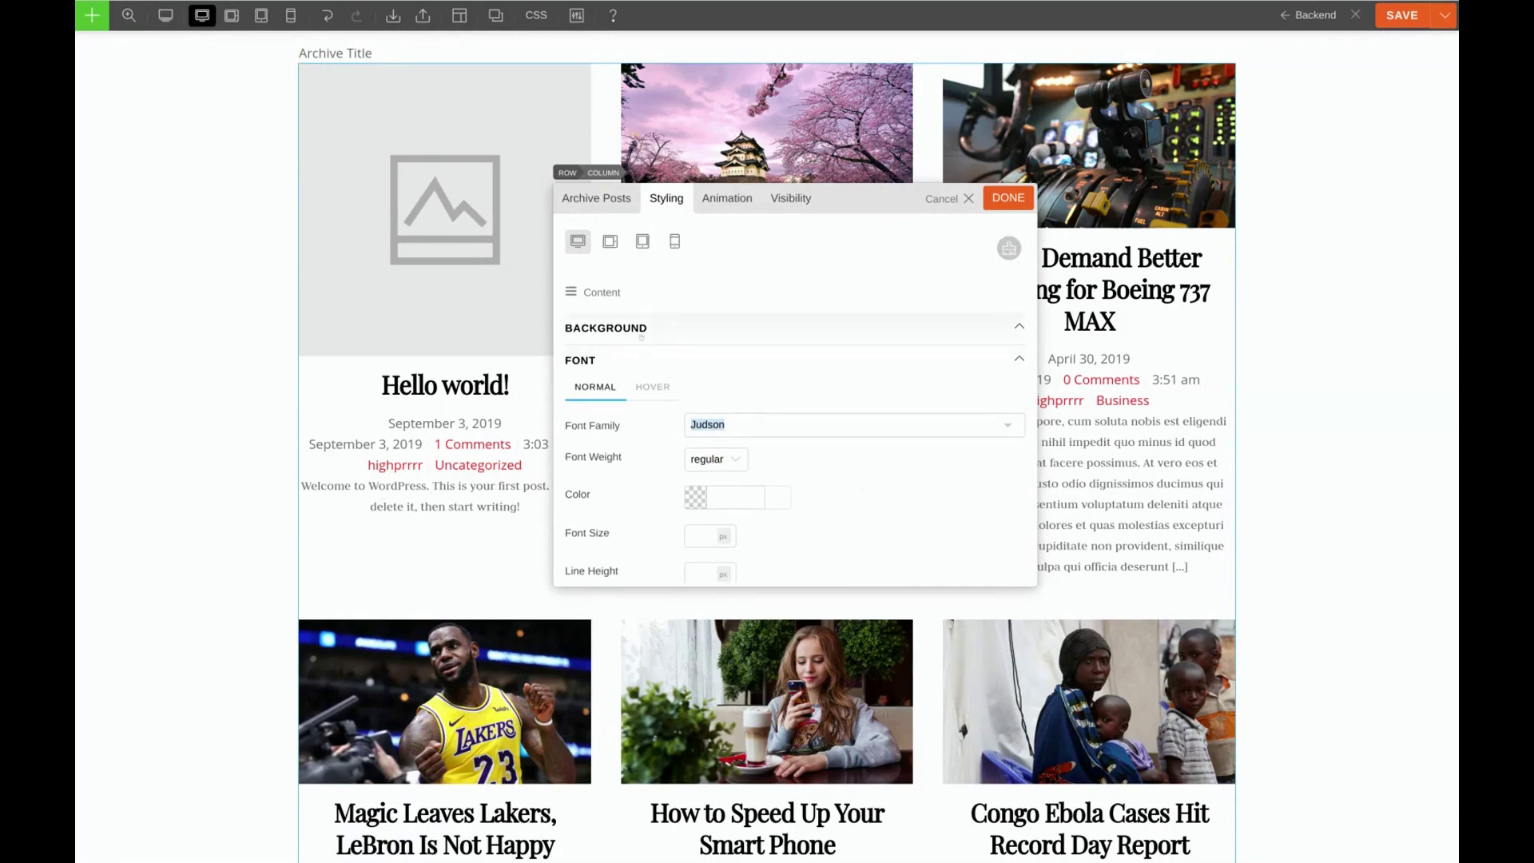
Set the post meta font to Judson
click(571, 291)
click(590, 398)
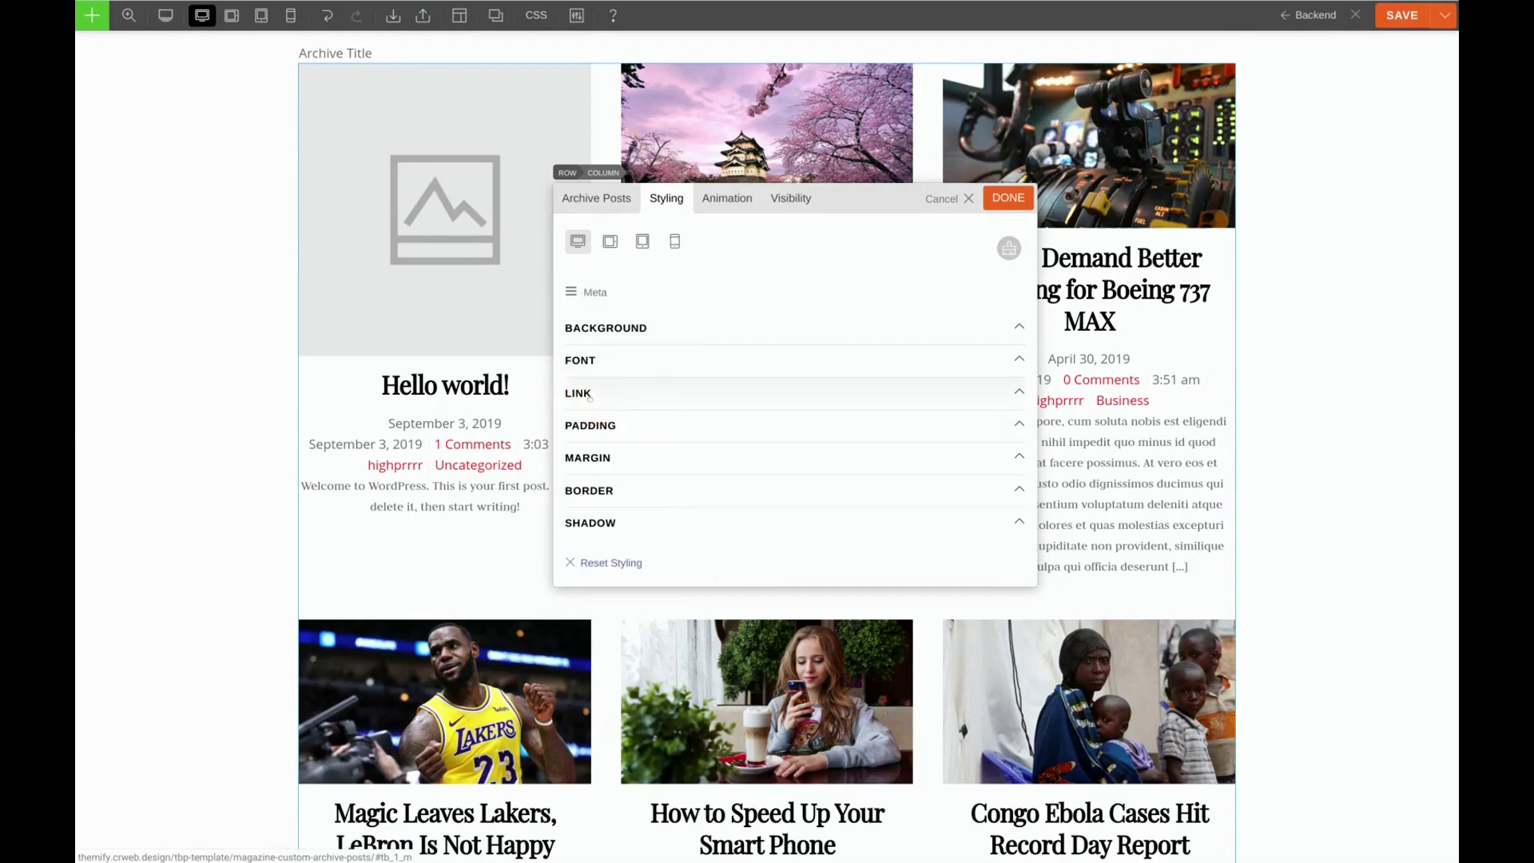
click(657, 361)
click(799, 425)
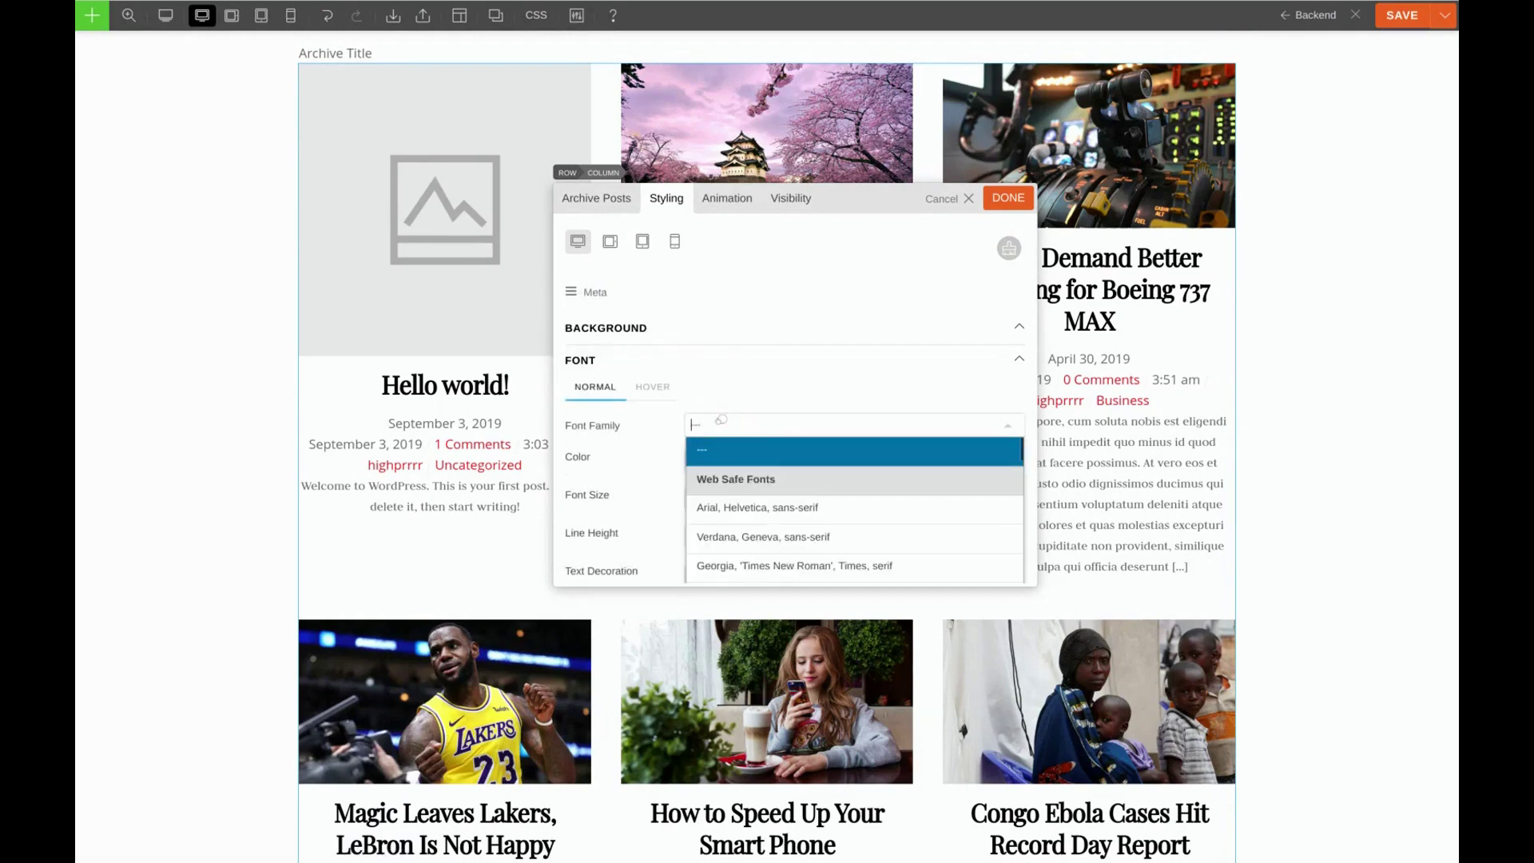
text(Jud)
click(734, 451)
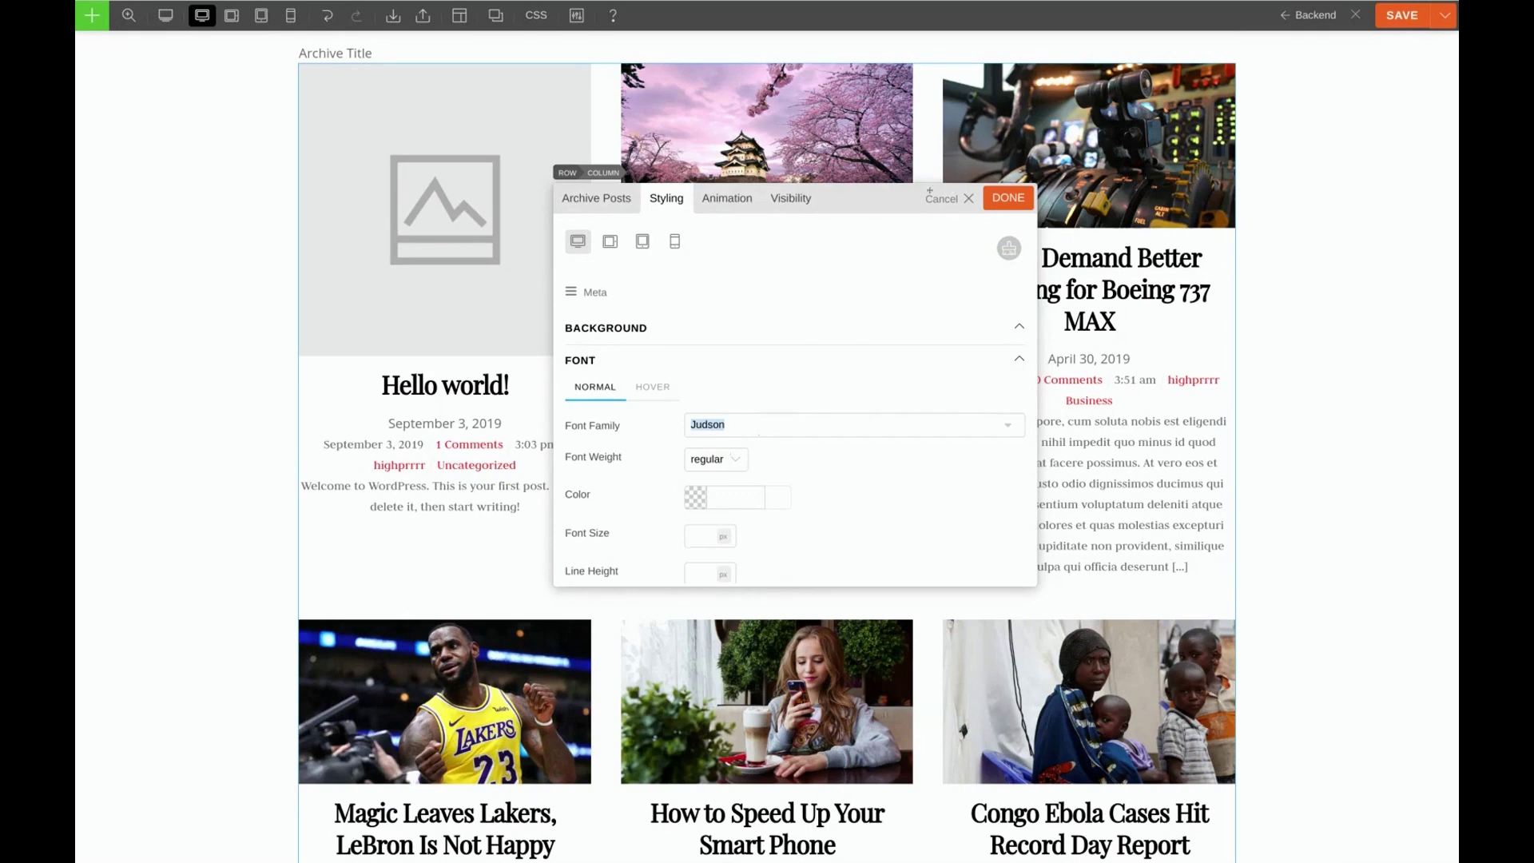
Set the post date font to Judson and apply the changes
click(596, 292)
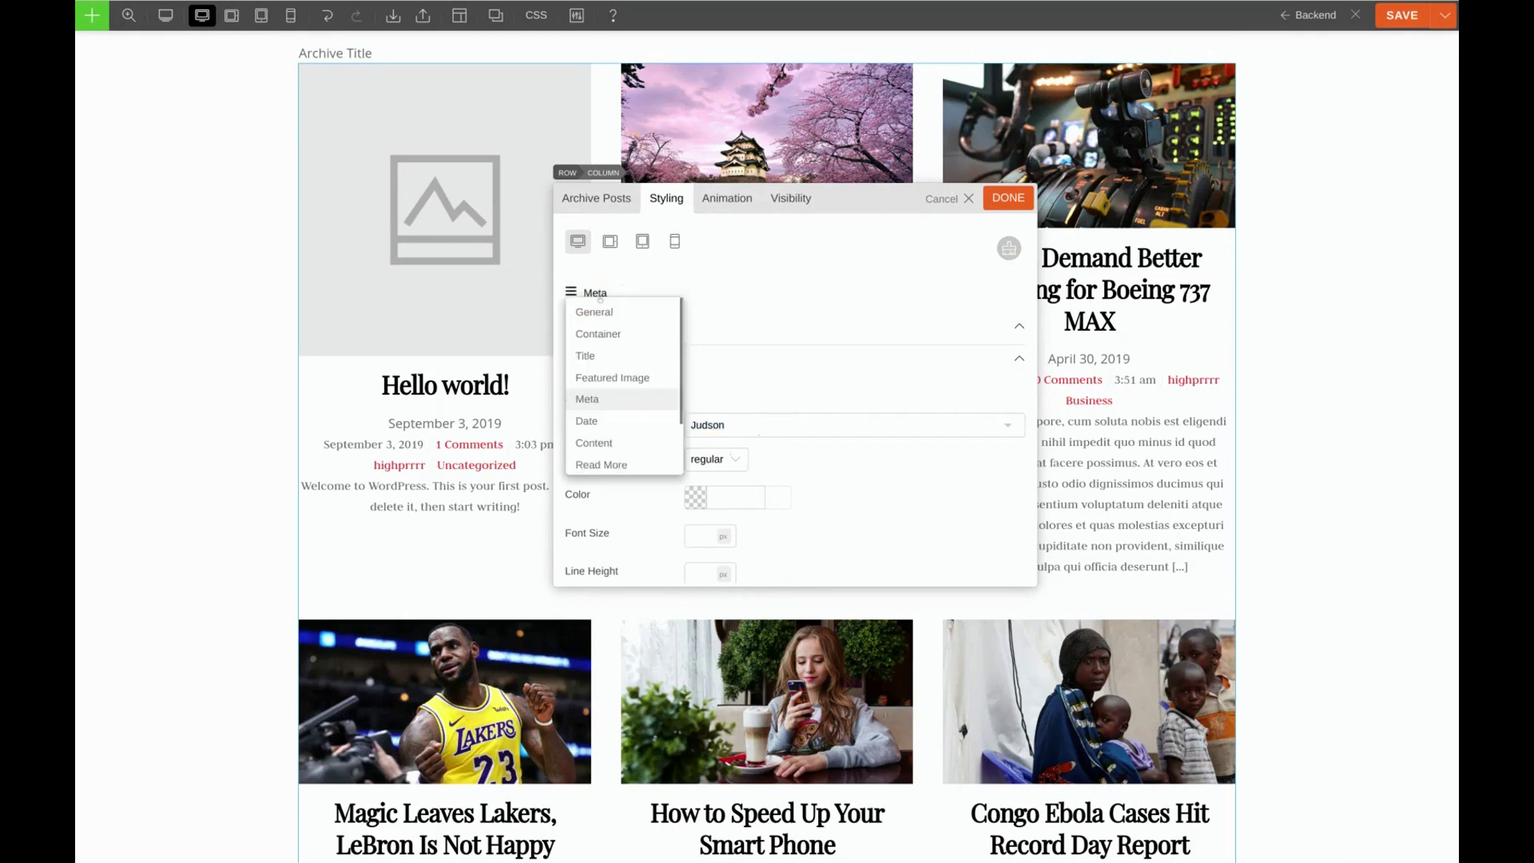
click(596, 420)
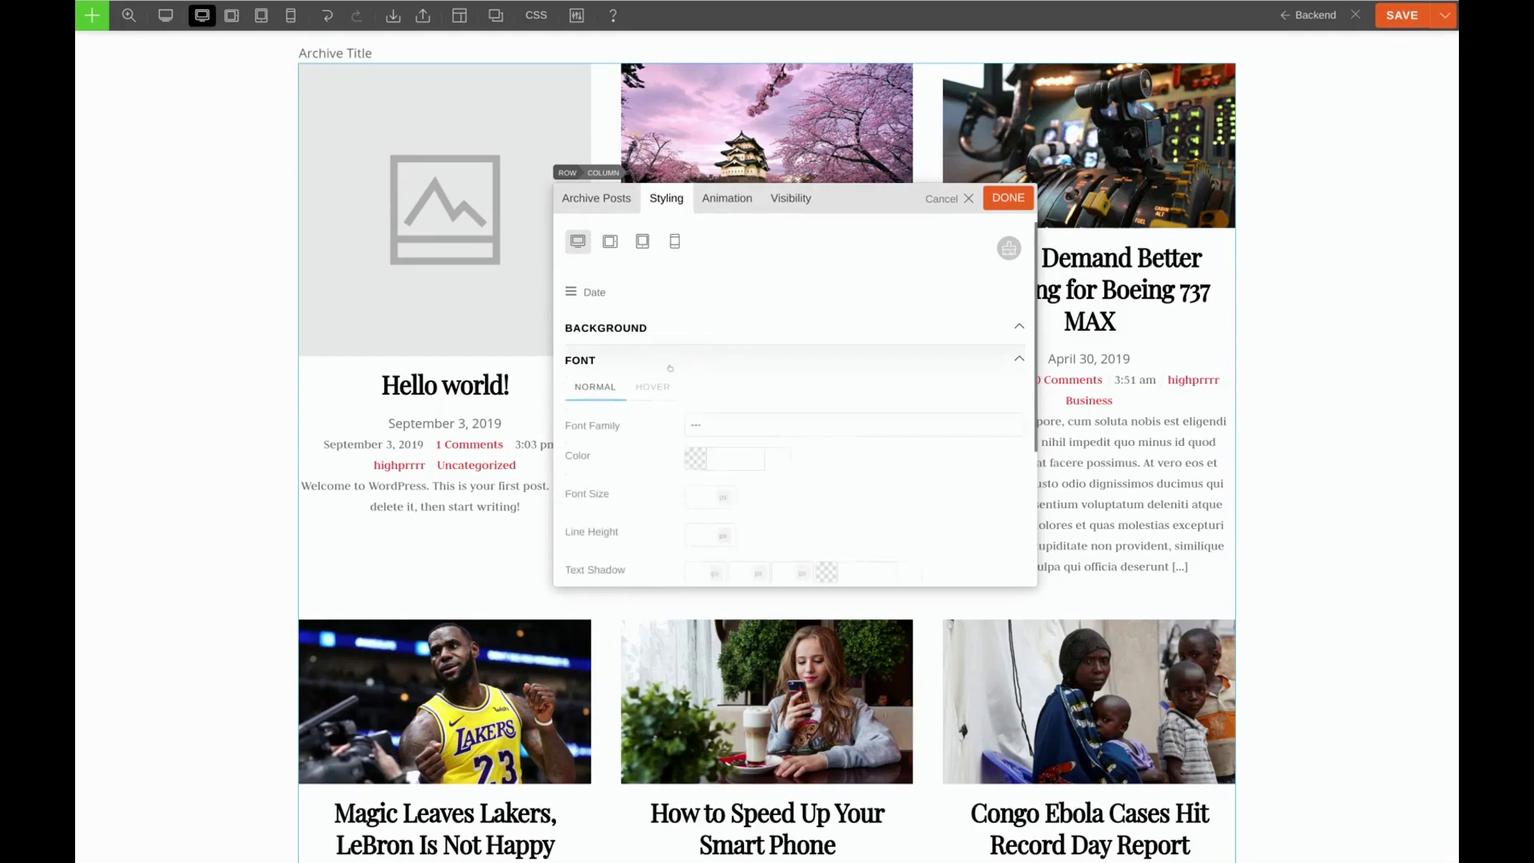
click(731, 423)
text(judson)
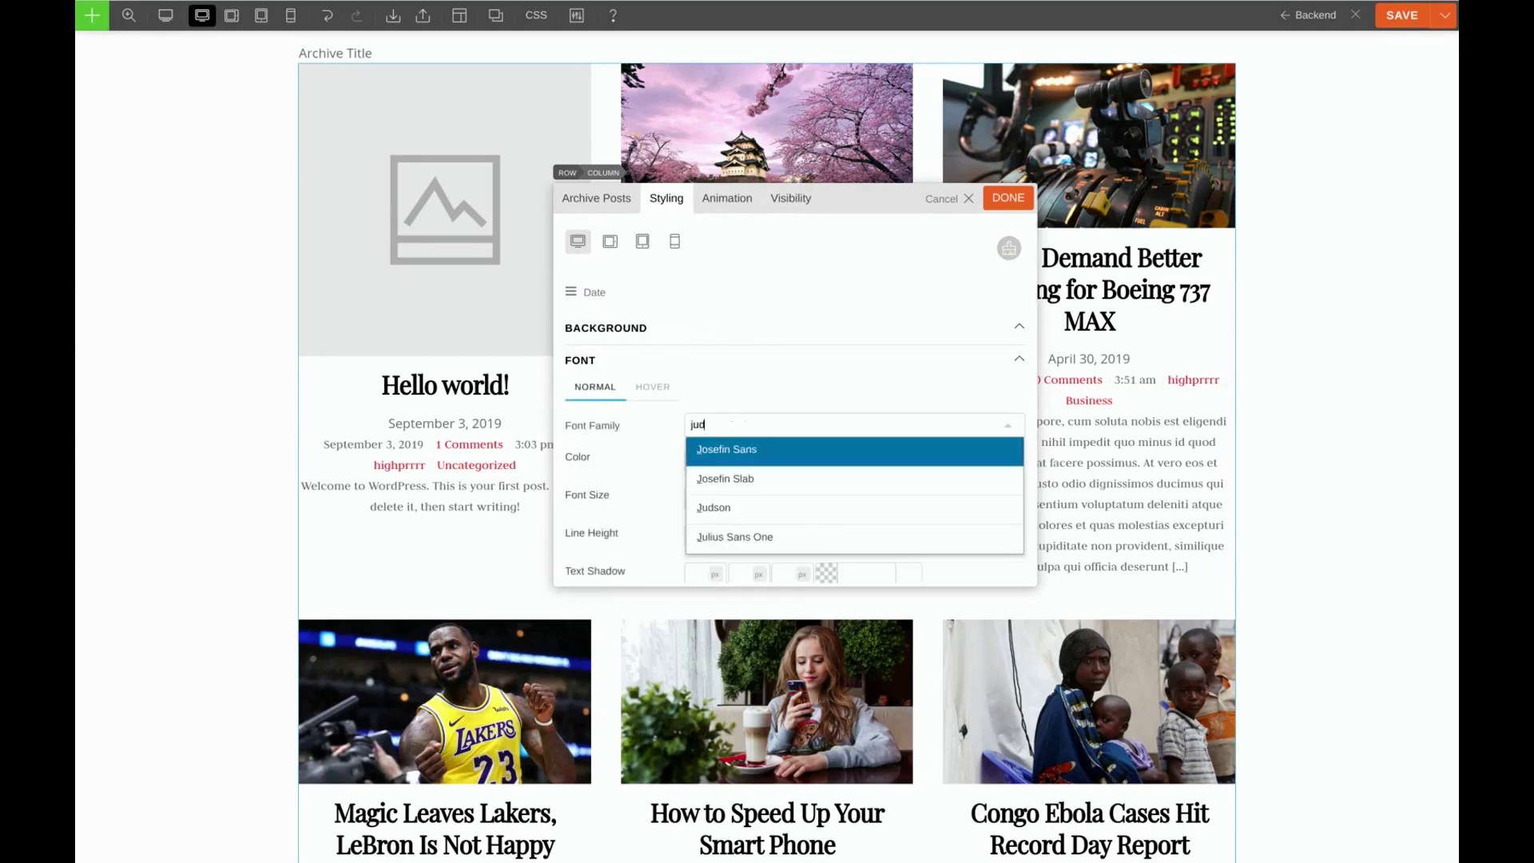
click(767, 450)
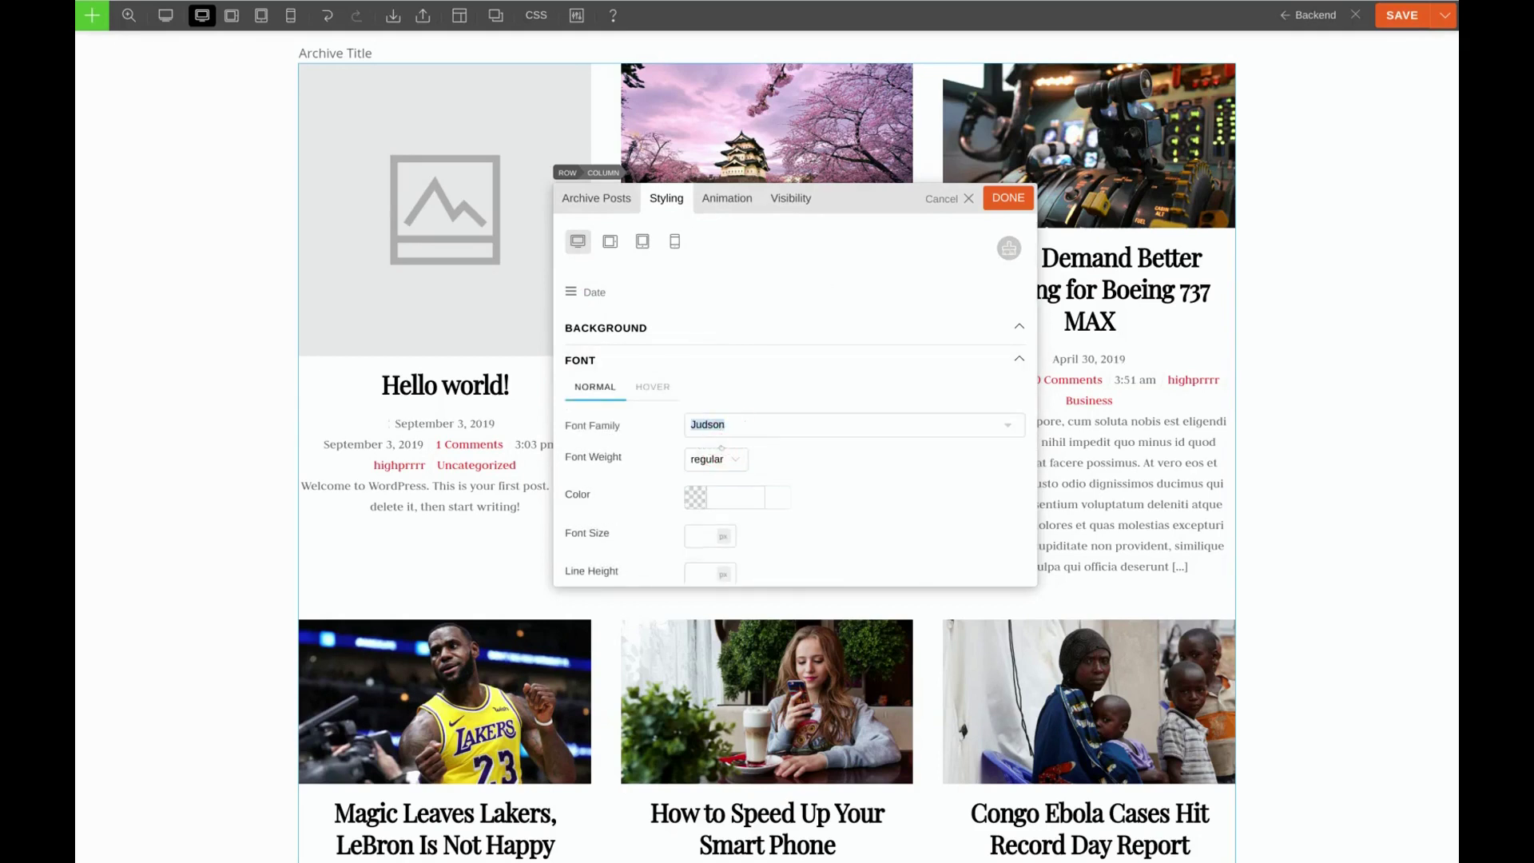
click(1015, 200)
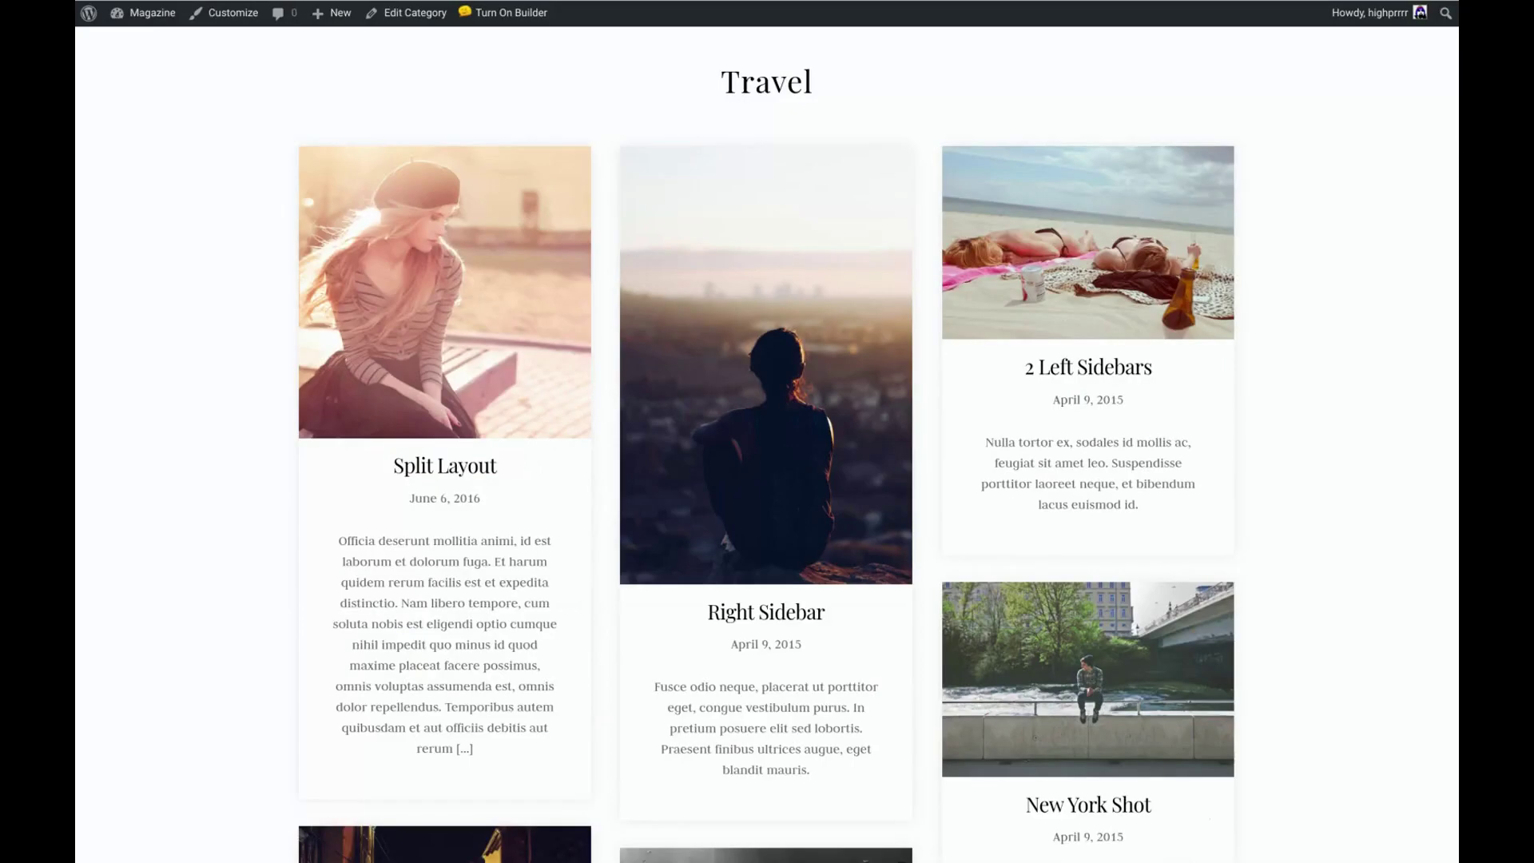
Inspect the card excerpt with WhatFont, confirming Judson 400, 17px, #666666
mouse_move(383, 537)
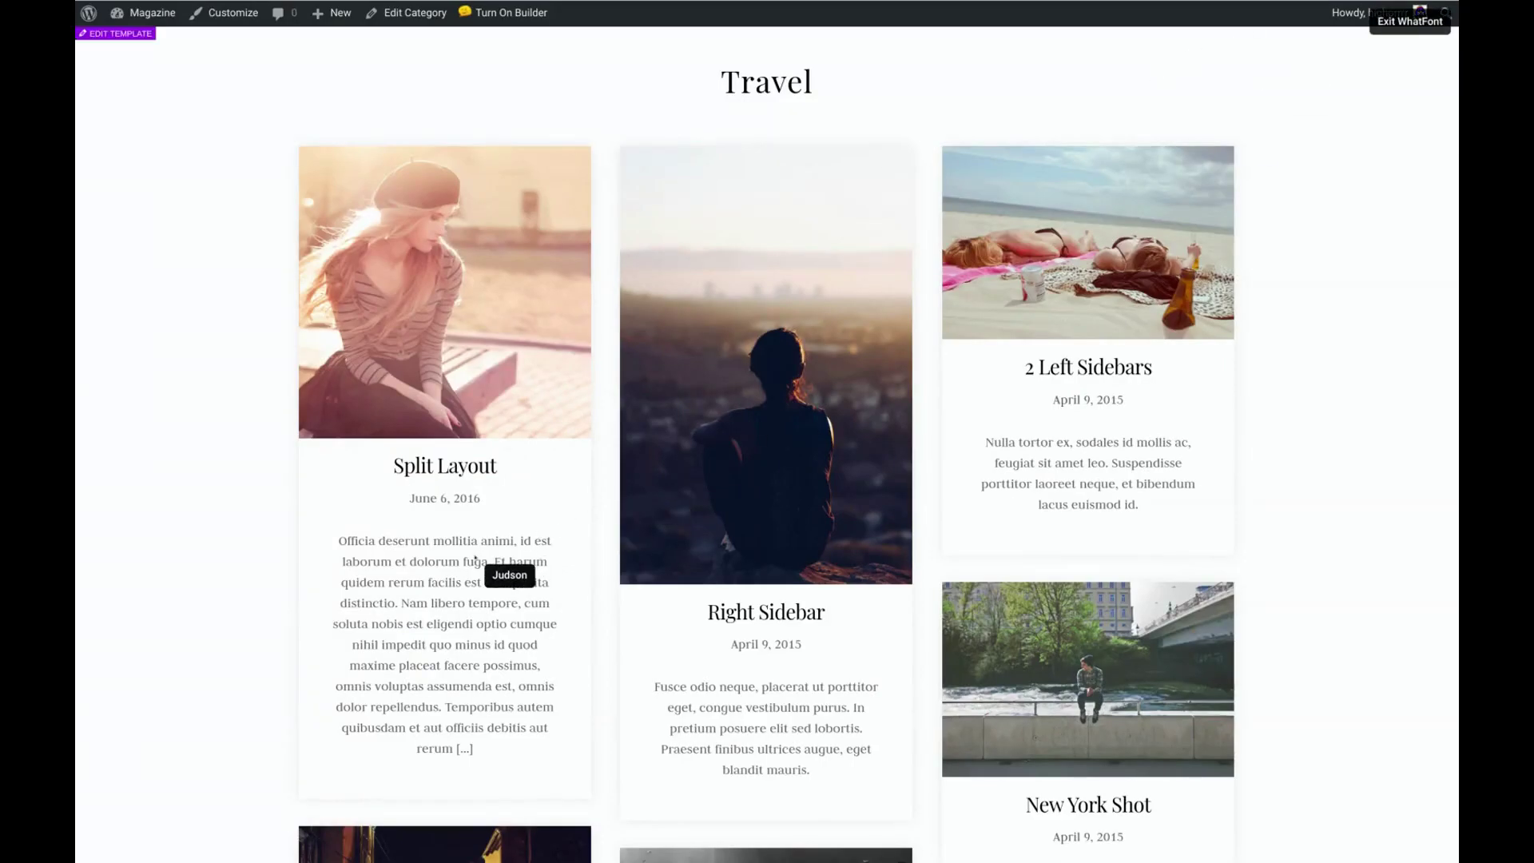
click(476, 561)
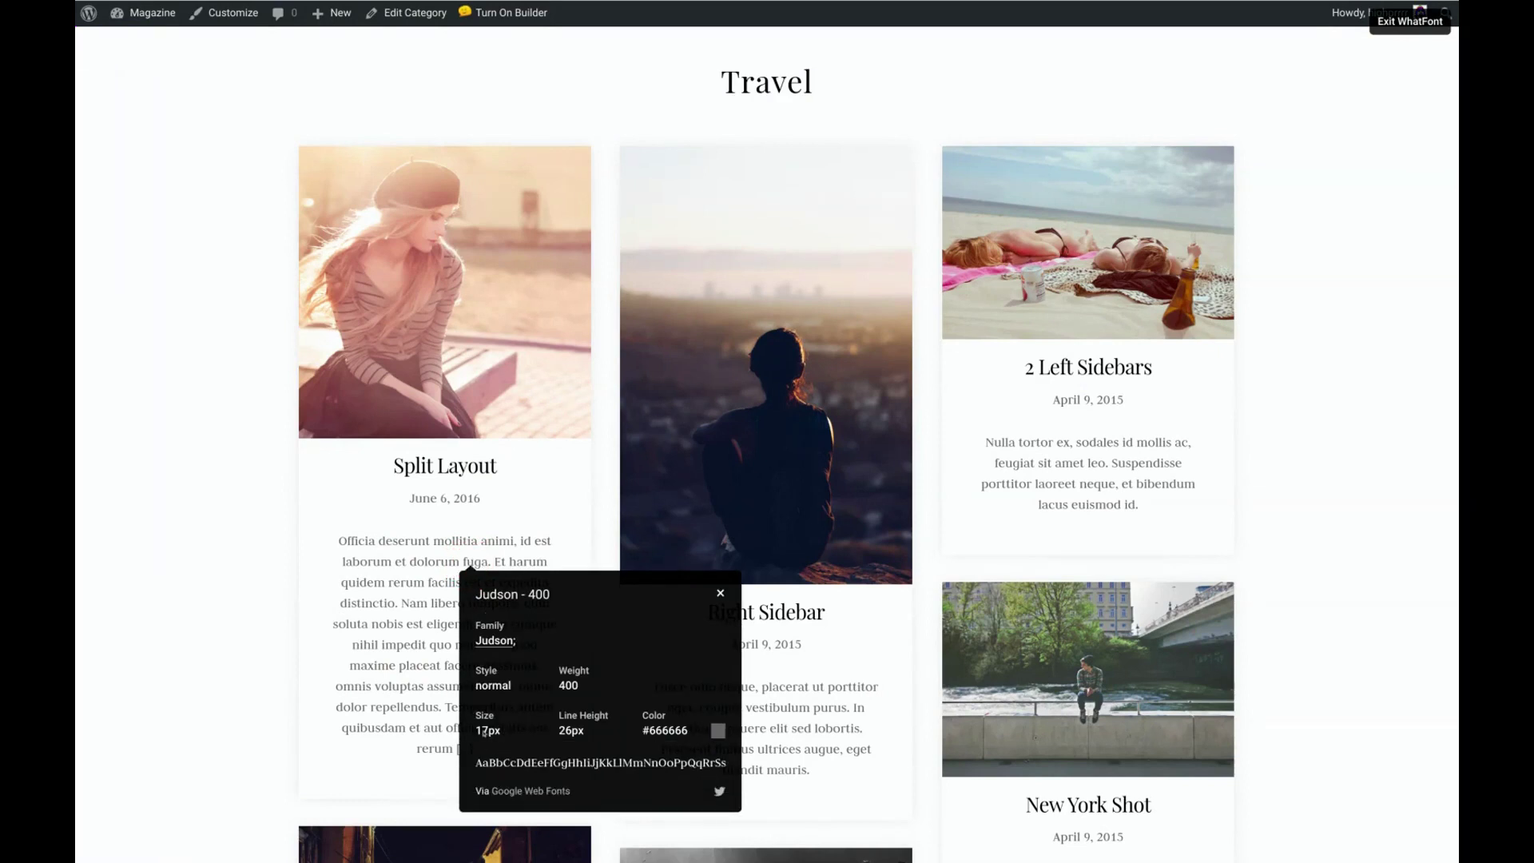
click(719, 592)
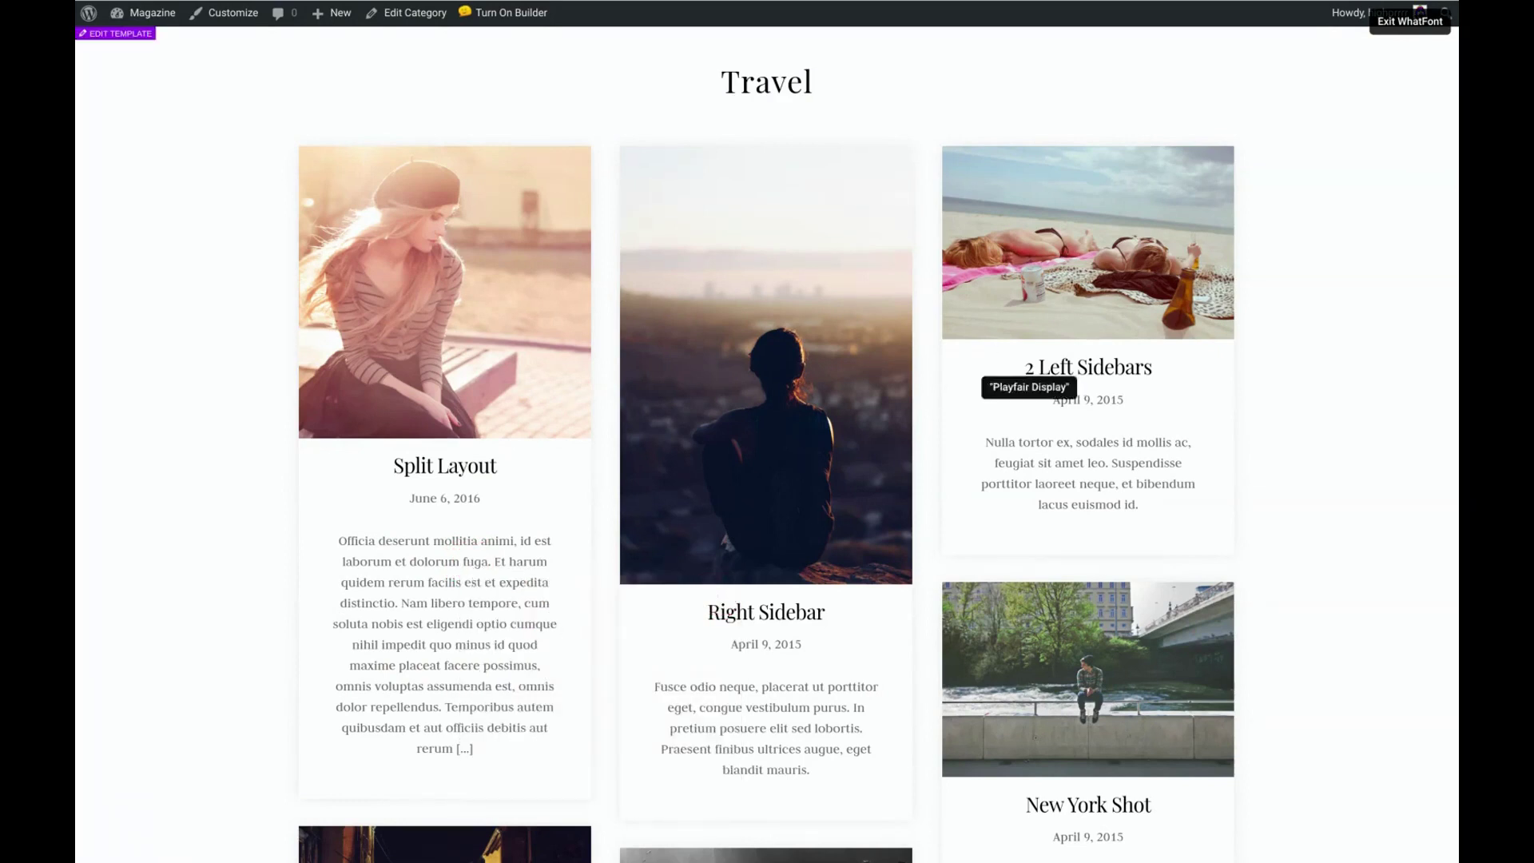
click(1397, 29)
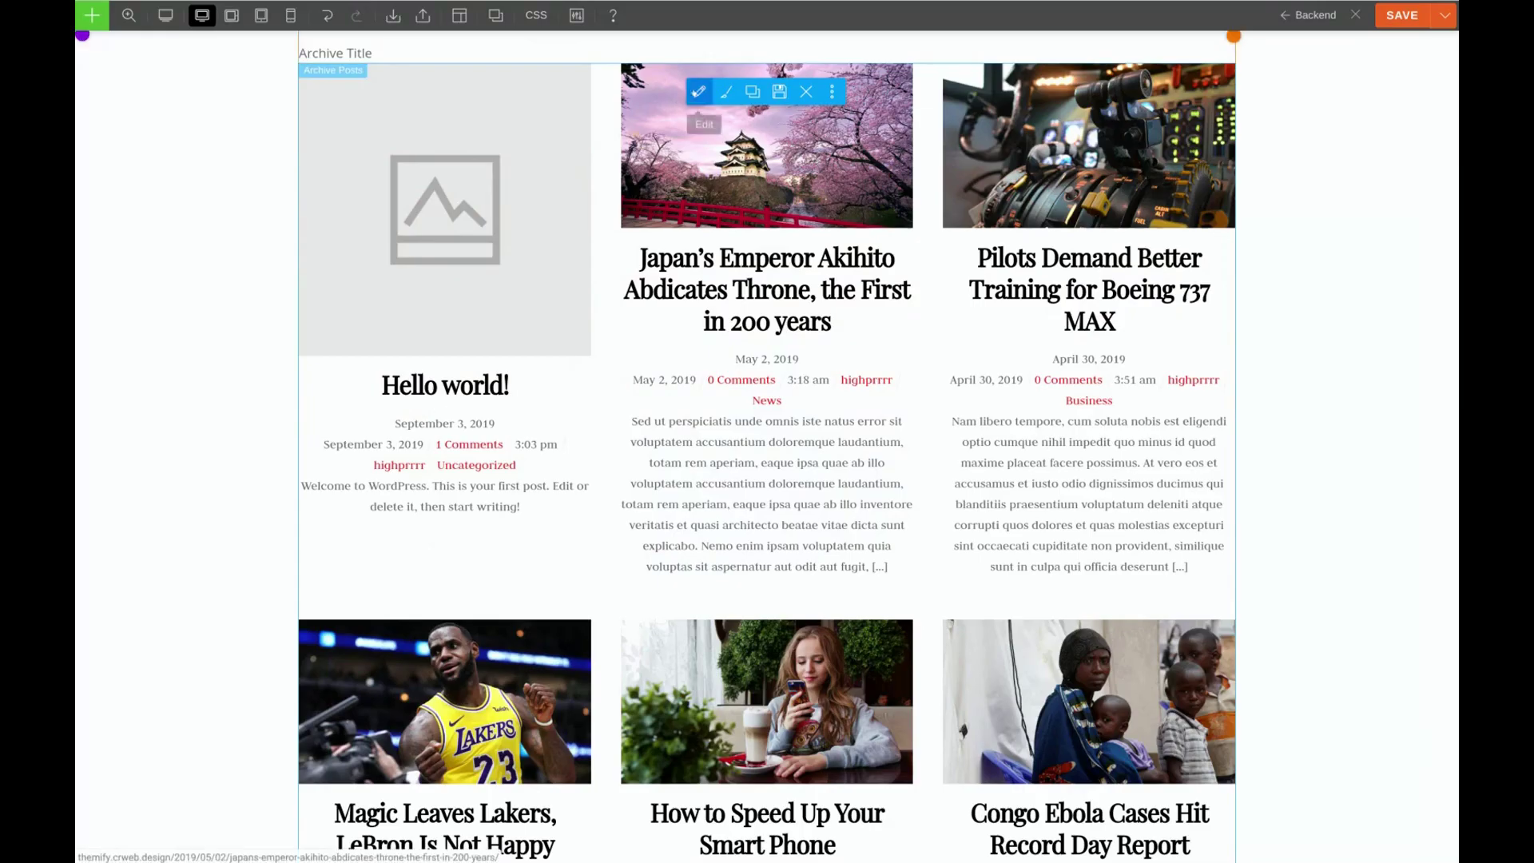
Set the post meta font size to 17px
click(699, 92)
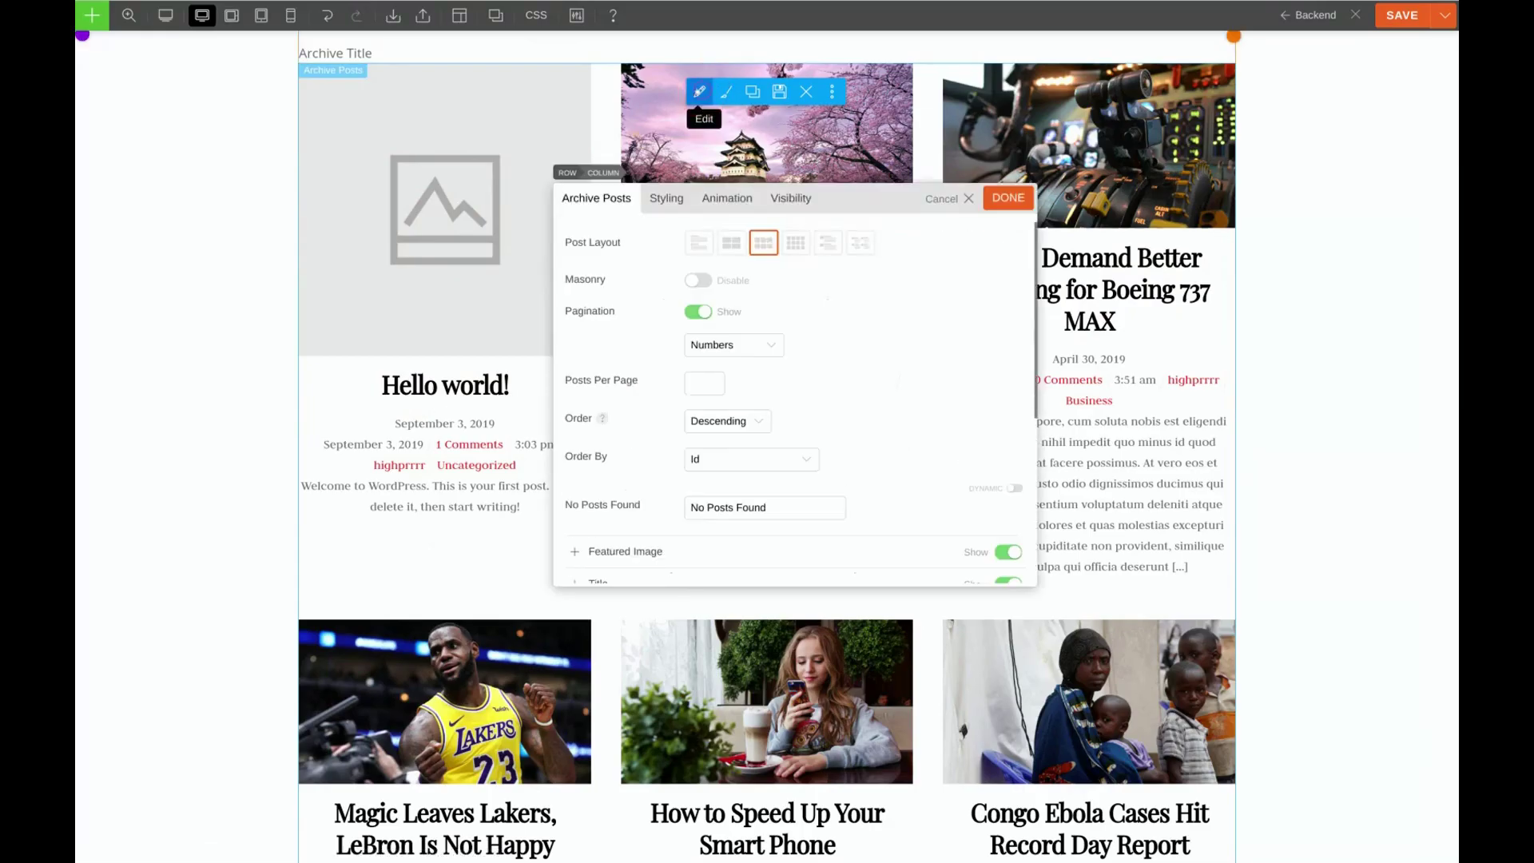
click(663, 198)
click(596, 293)
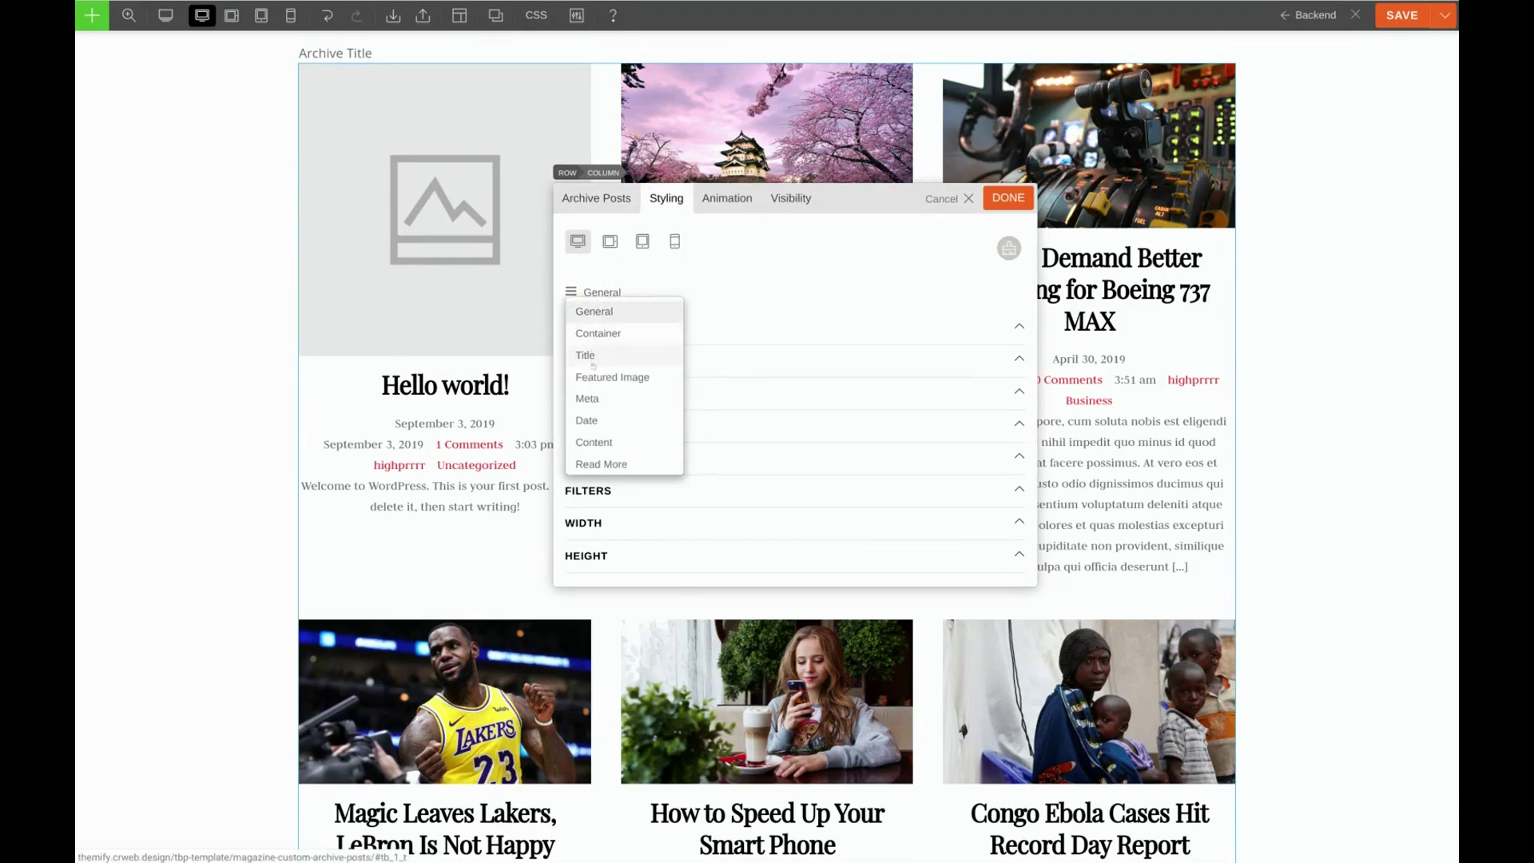
click(587, 398)
click(640, 372)
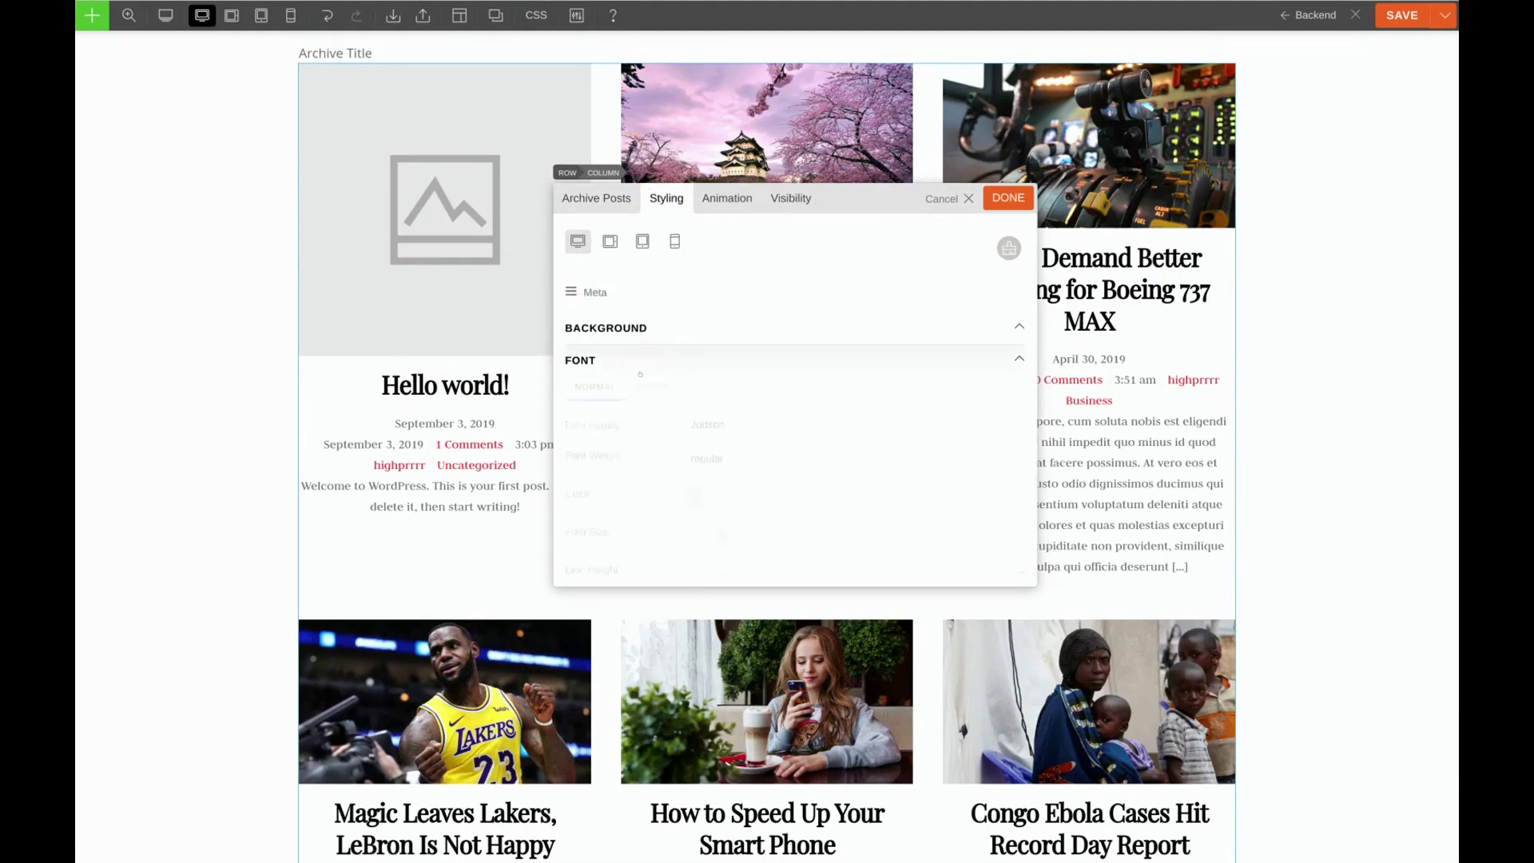
click(693, 535)
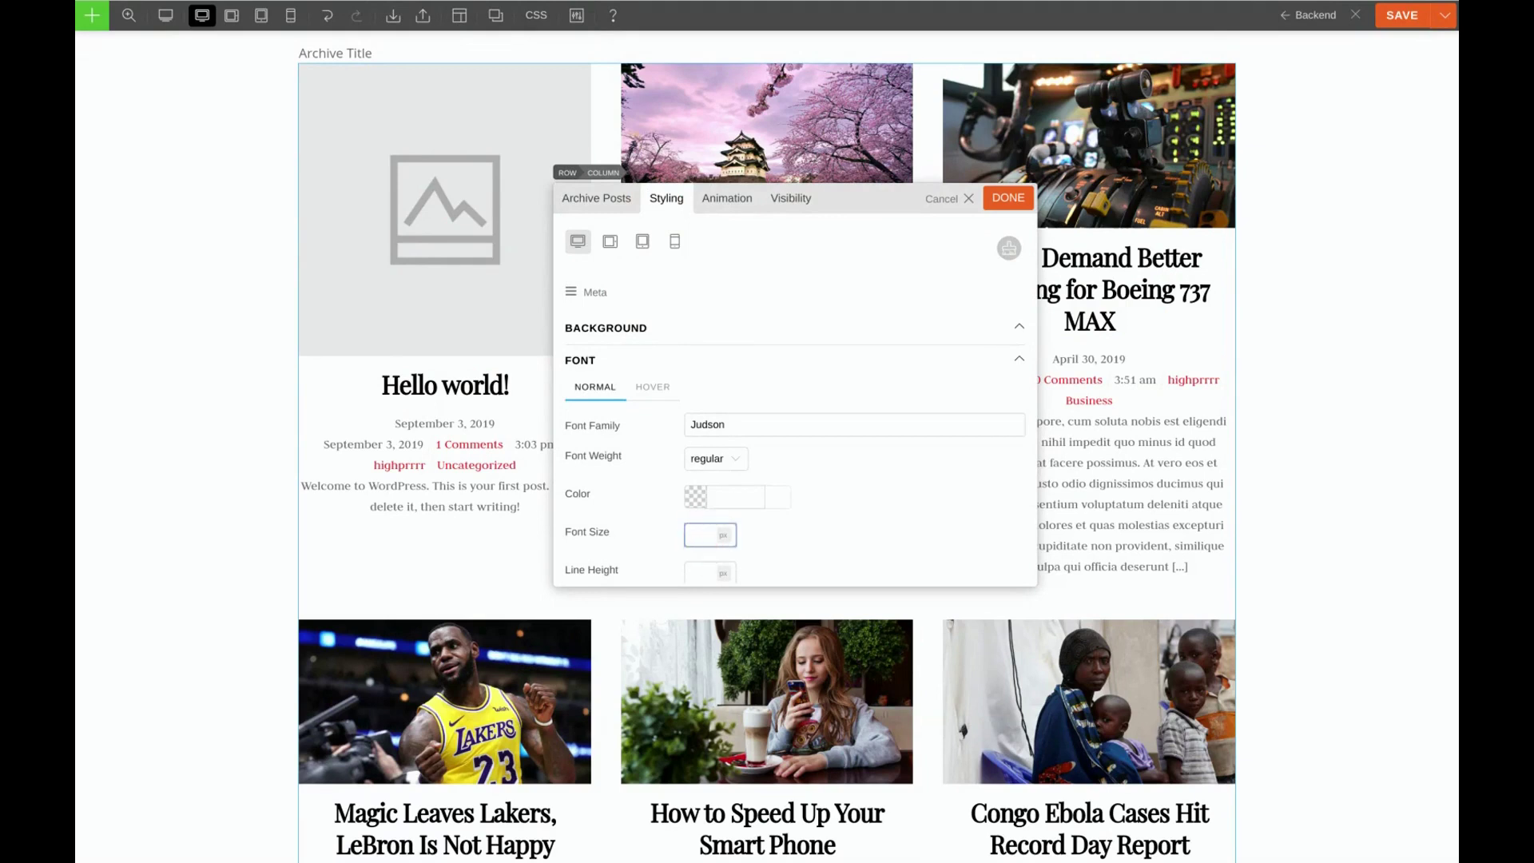
text(17)
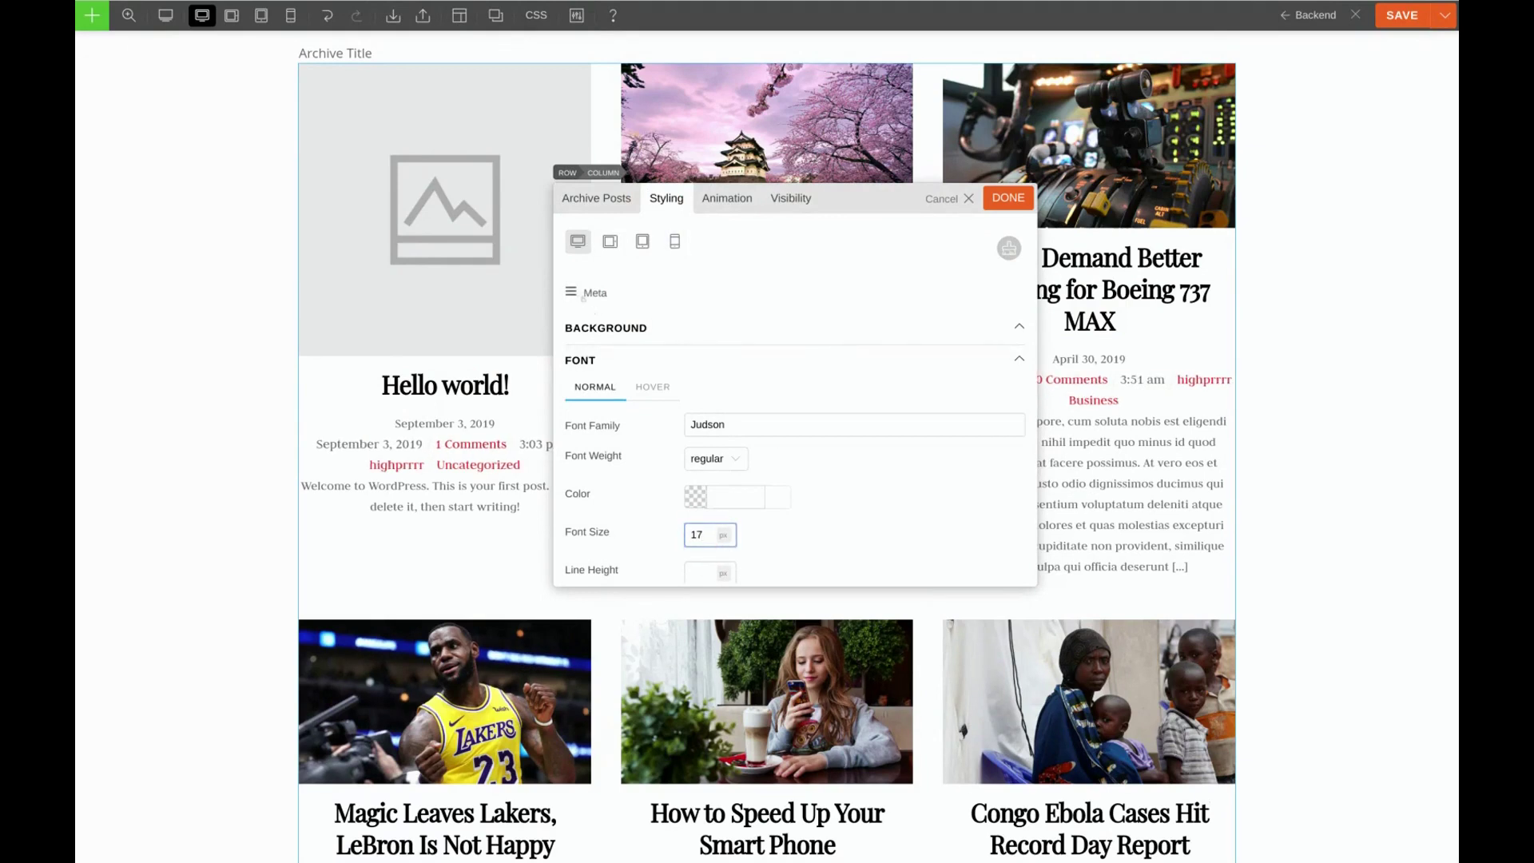
Set the post date font size to 17px
click(591, 292)
click(586, 422)
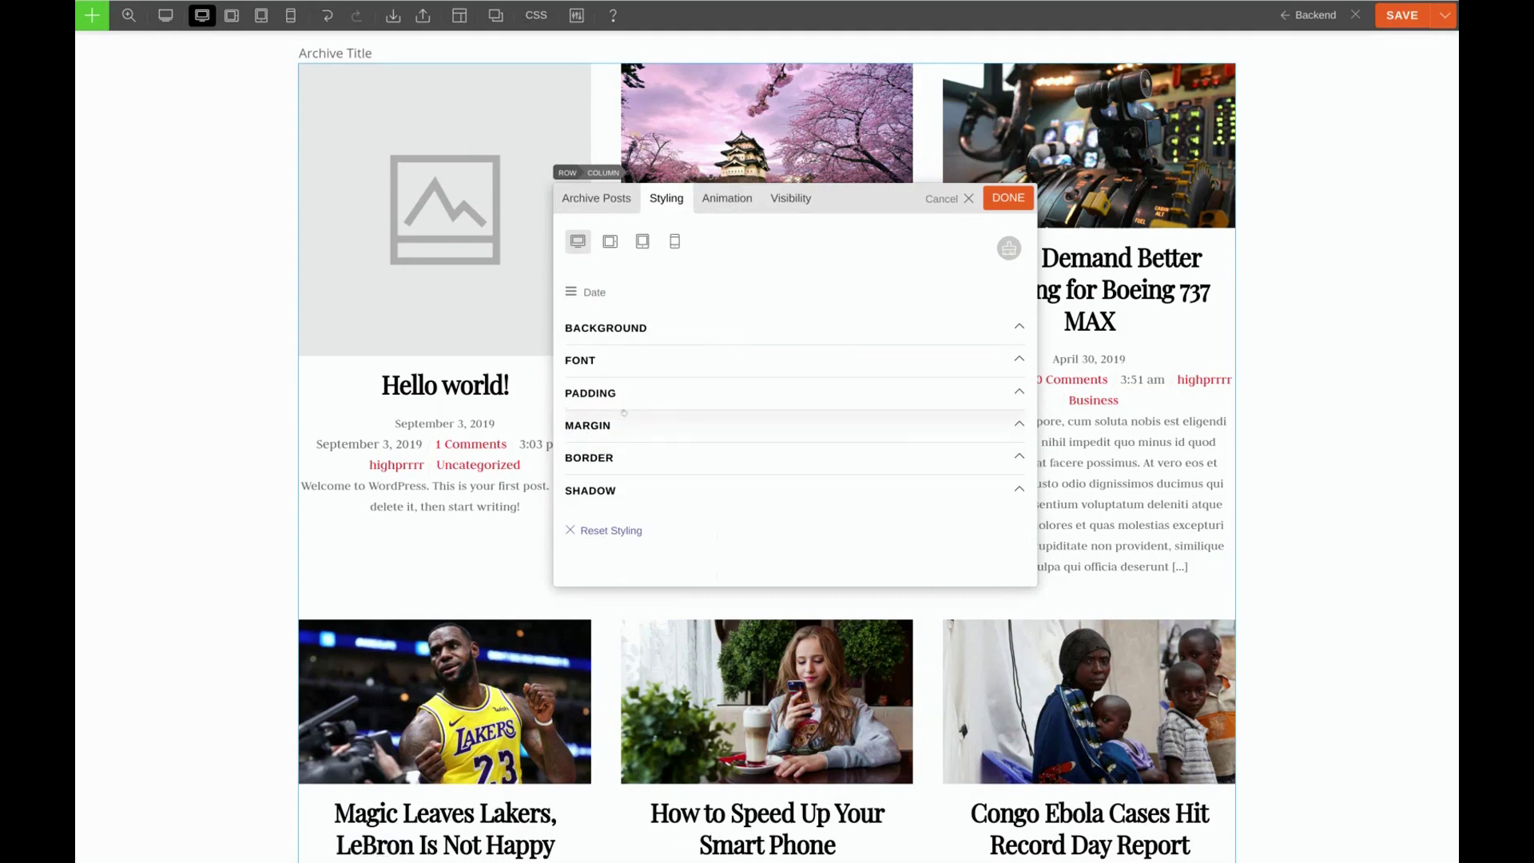
click(648, 364)
click(701, 534)
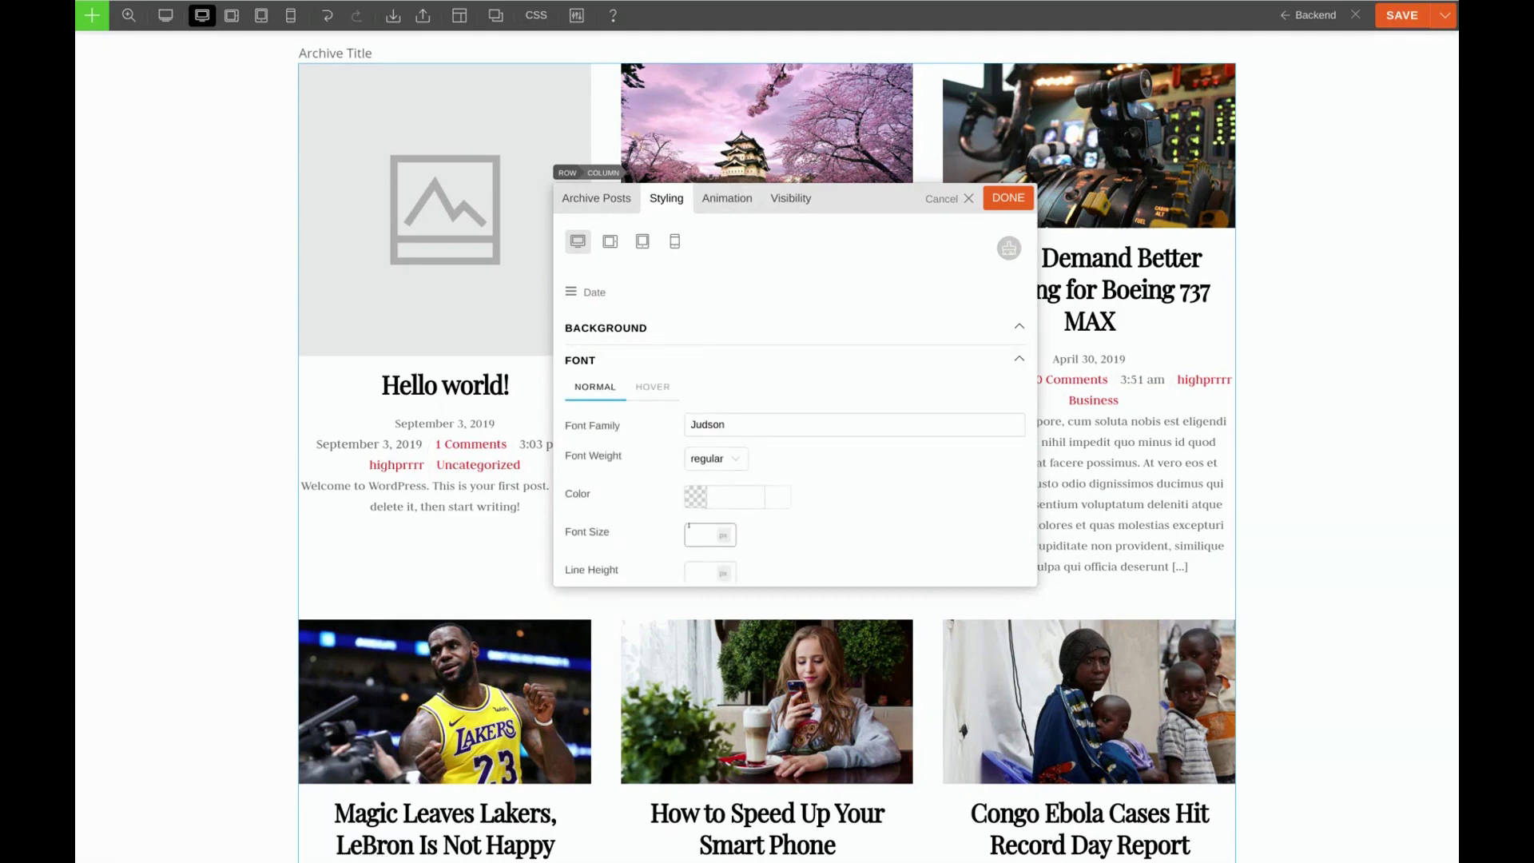
text(17)
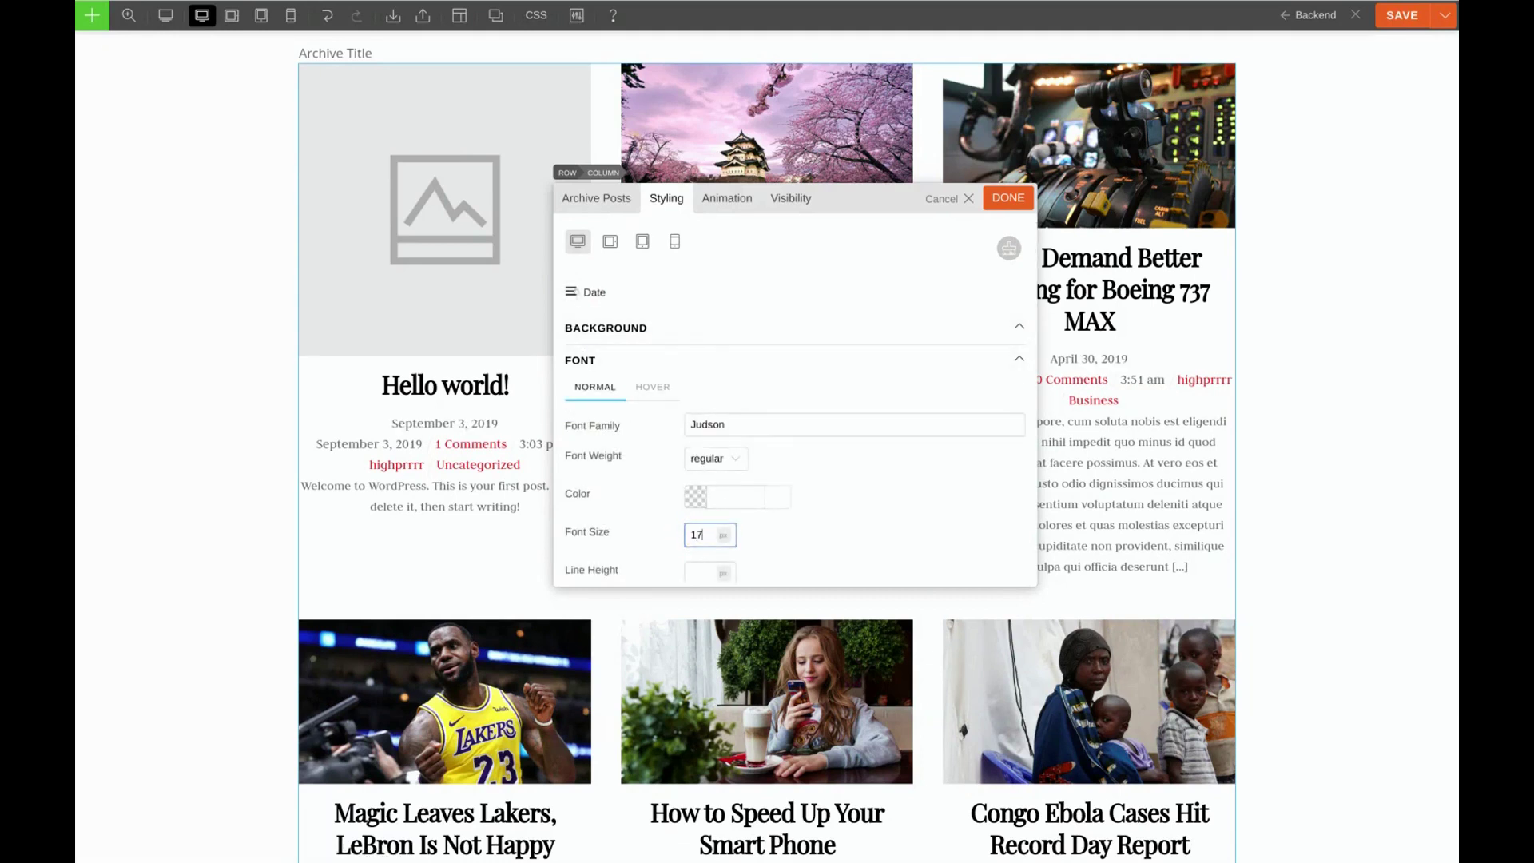
Set the post excerpt content font size to 17px and apply
click(592, 292)
click(589, 441)
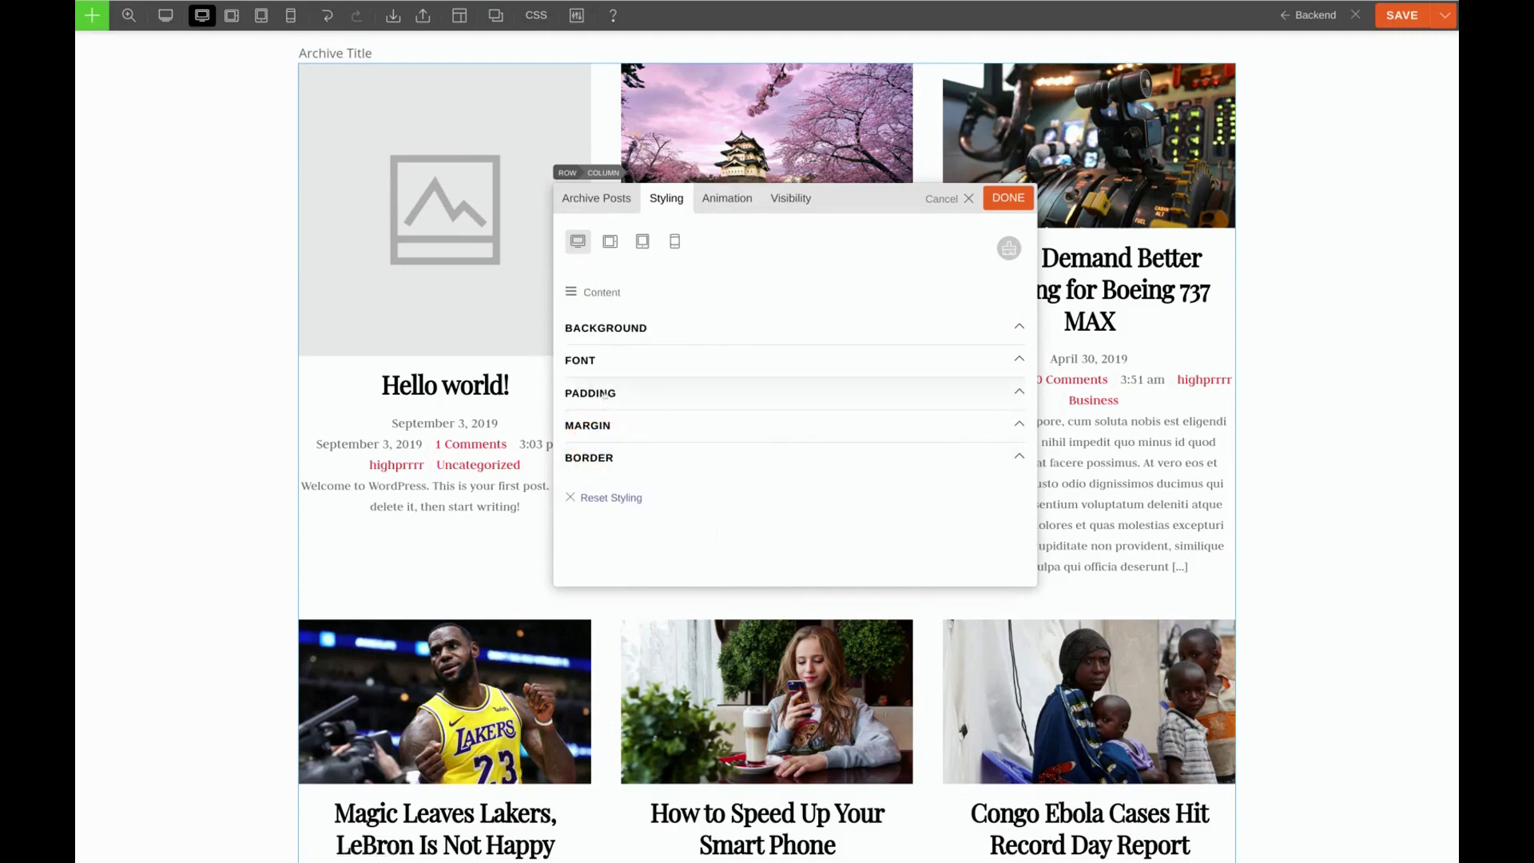
click(611, 359)
click(686, 534)
text(17)
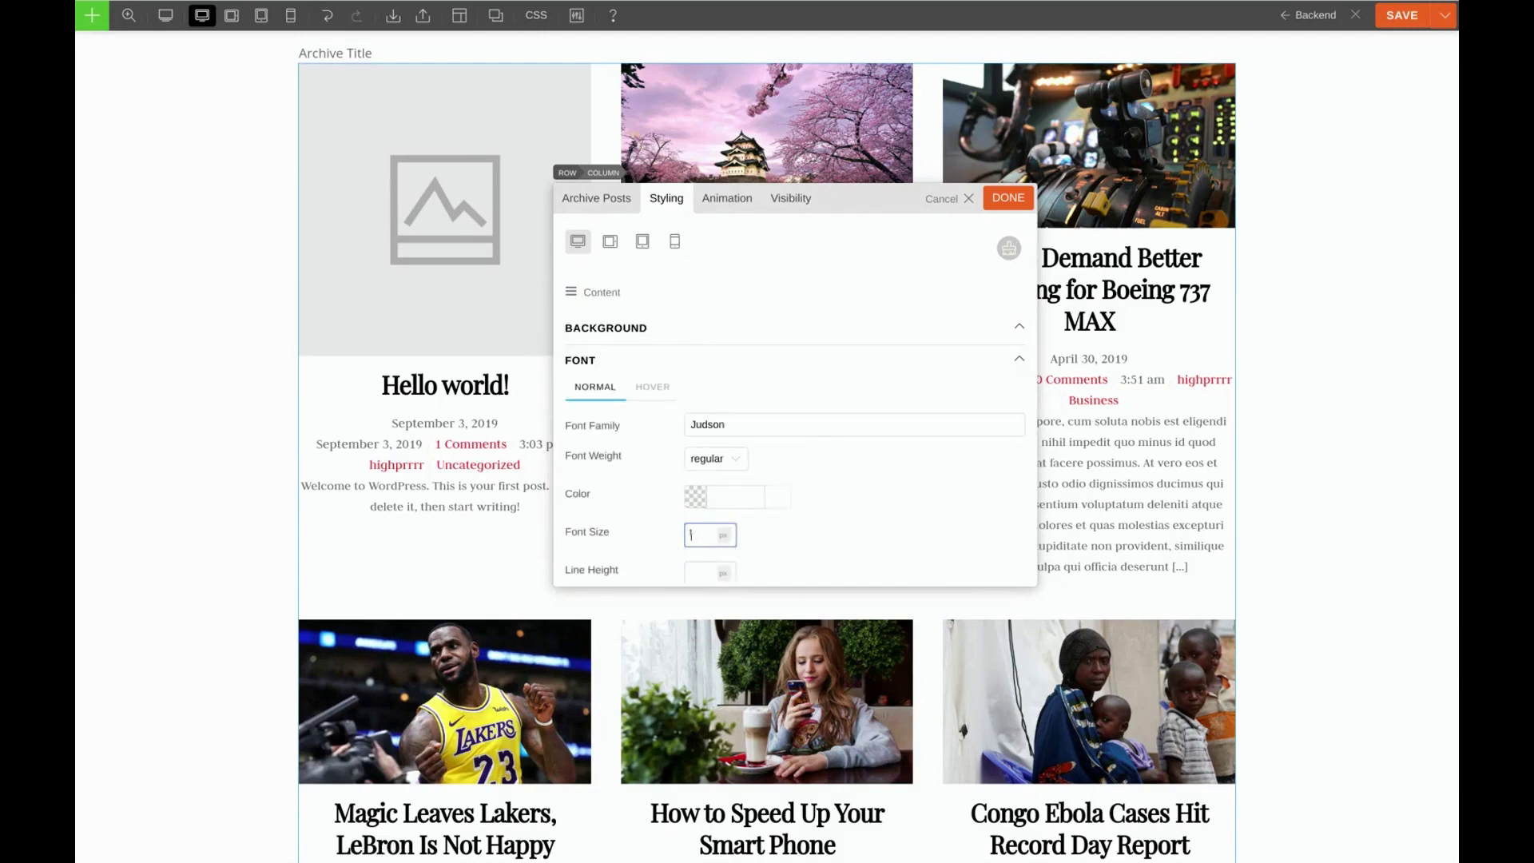
click(1007, 200)
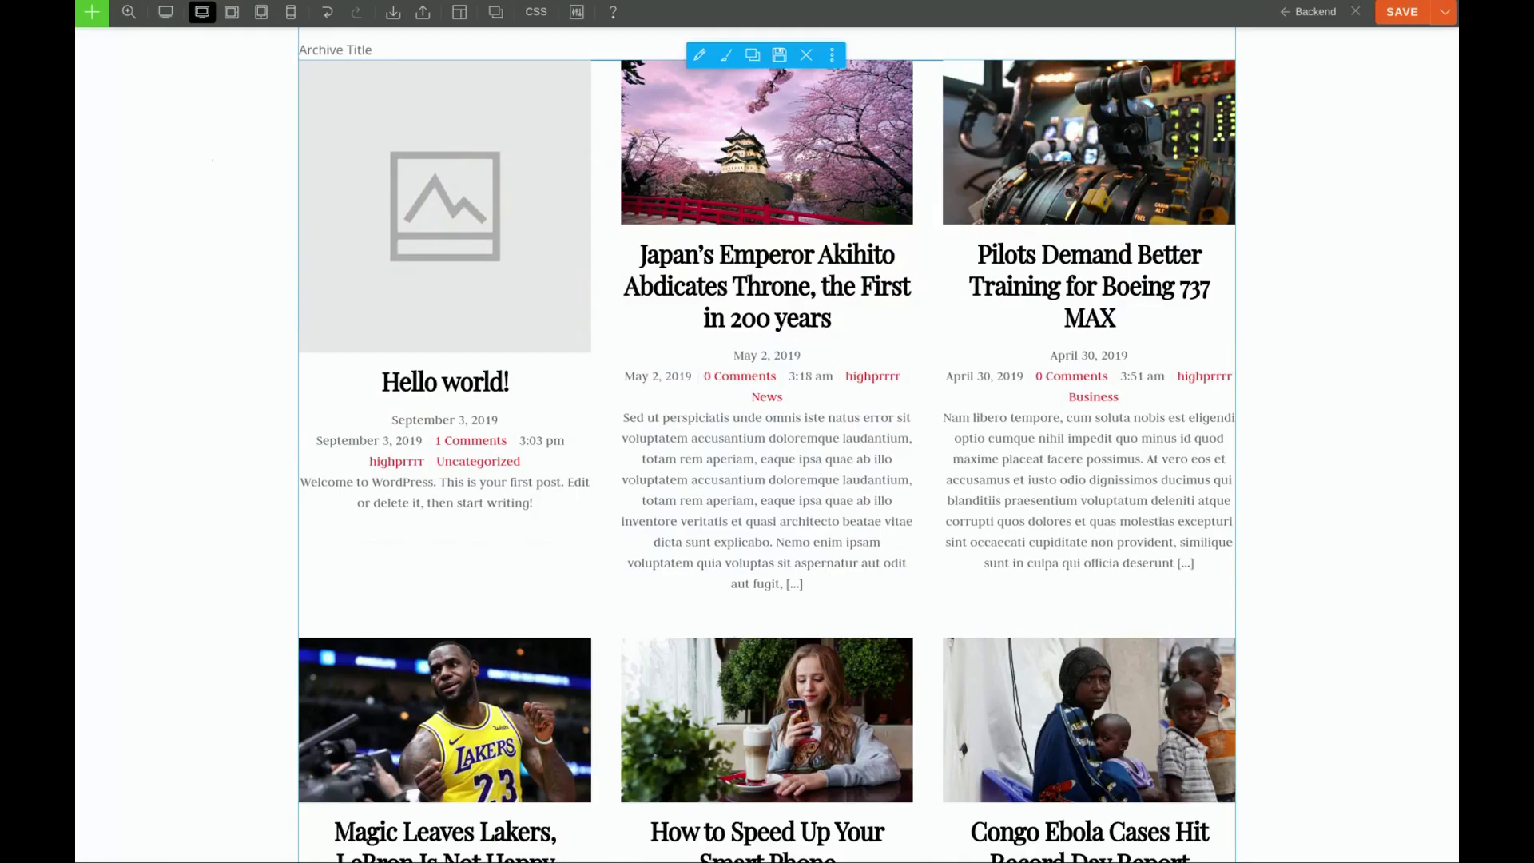
Make post title links turn grey (#b3b3b3) with no underline on hover
click(700, 88)
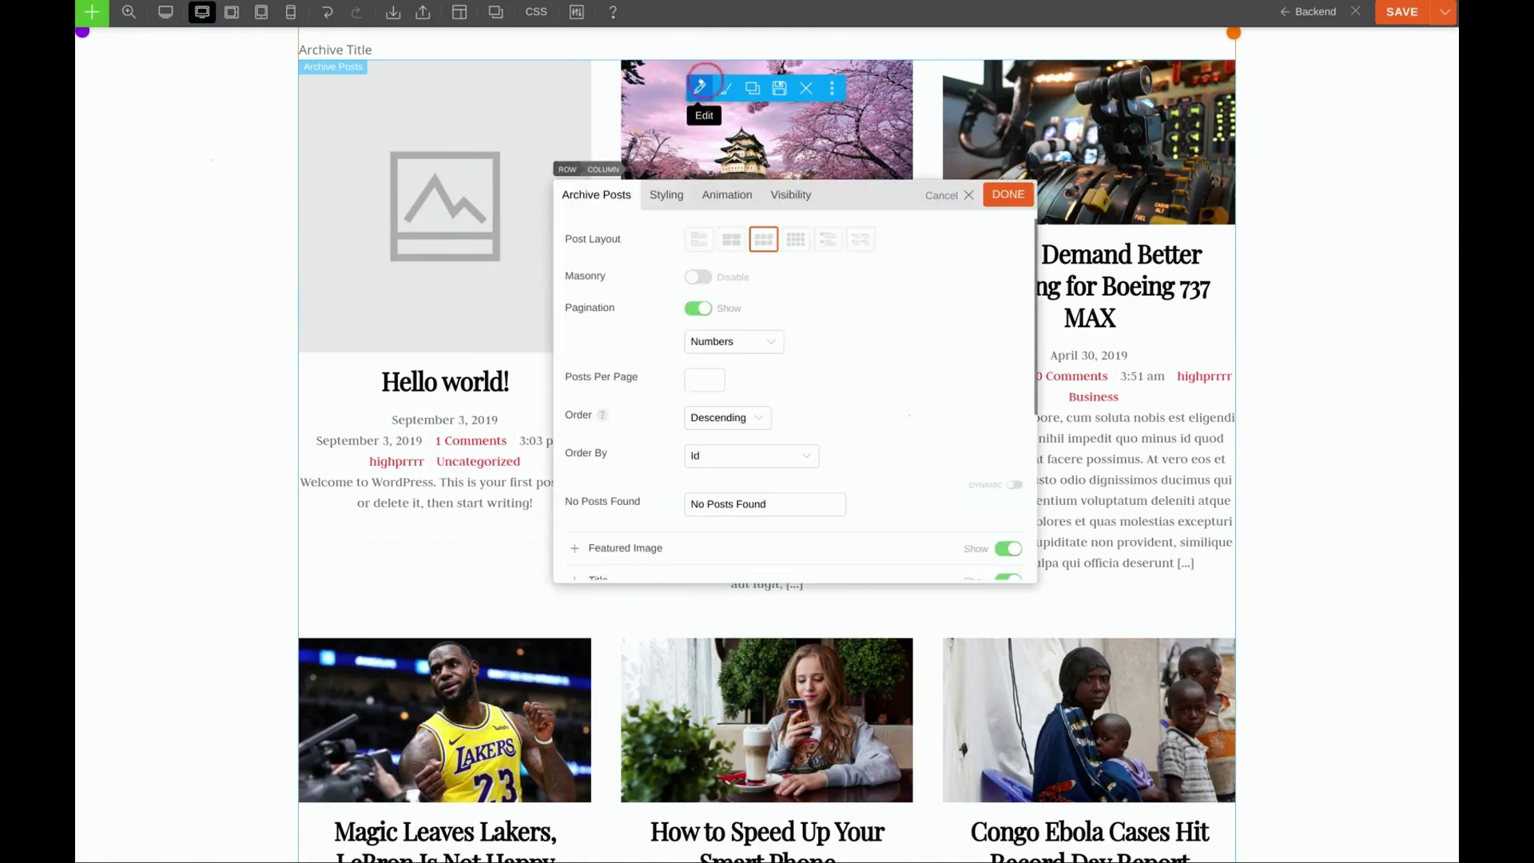
click(666, 195)
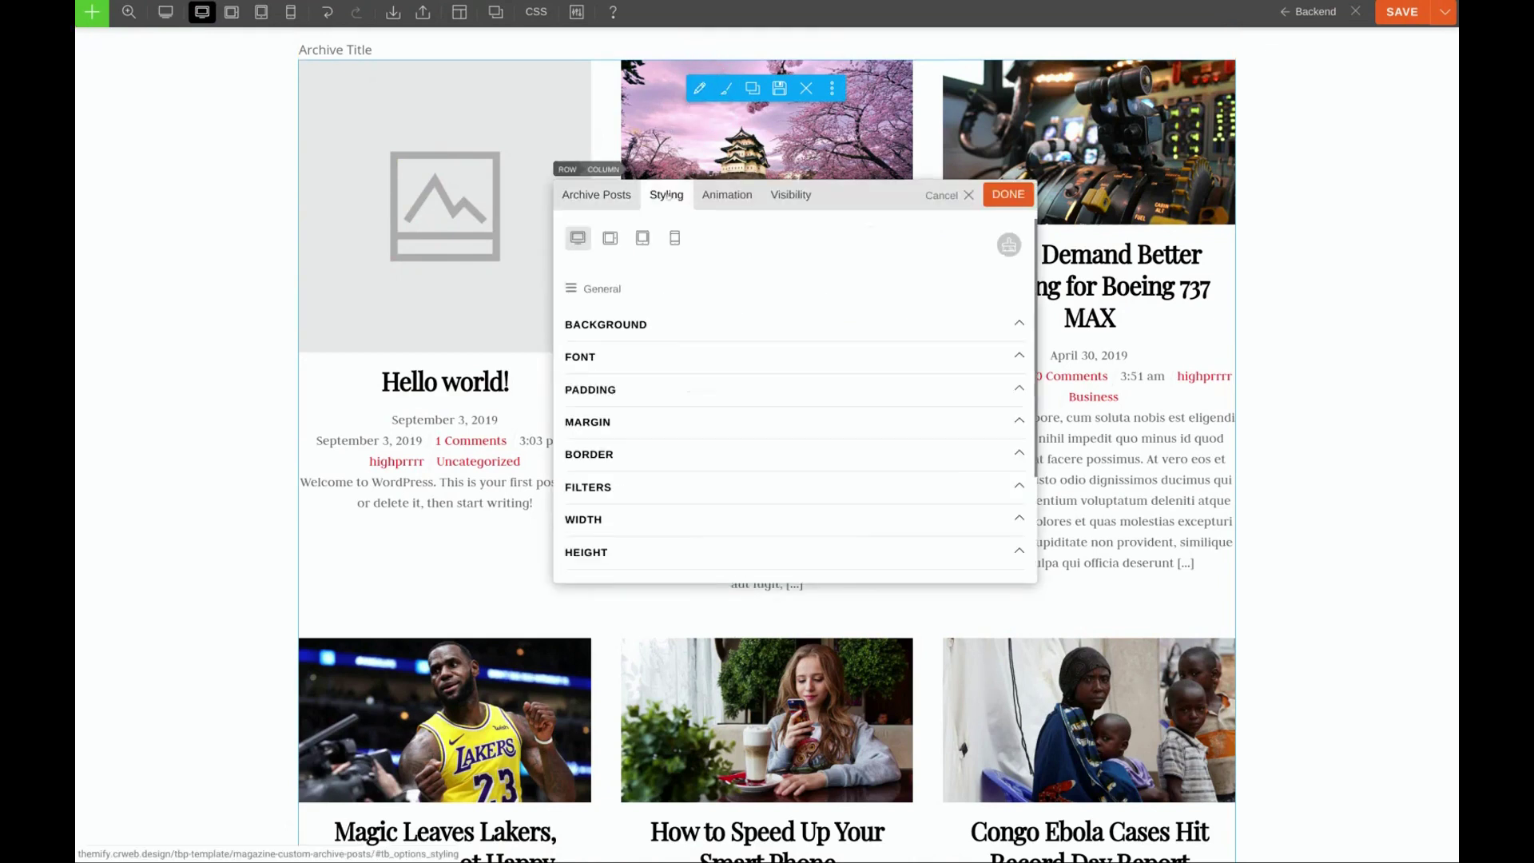
click(599, 288)
click(587, 351)
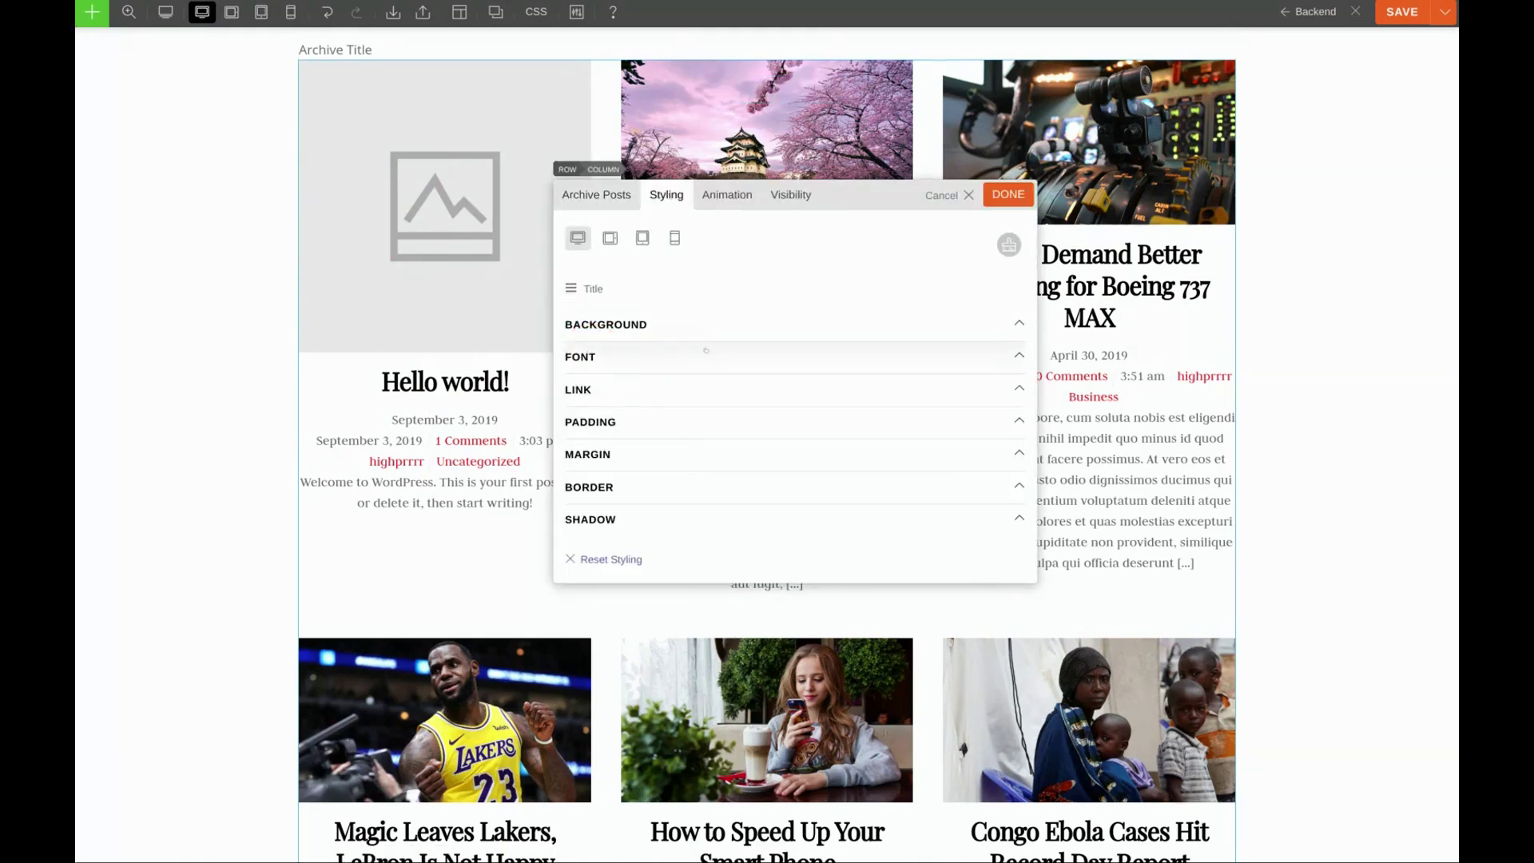
click(612, 393)
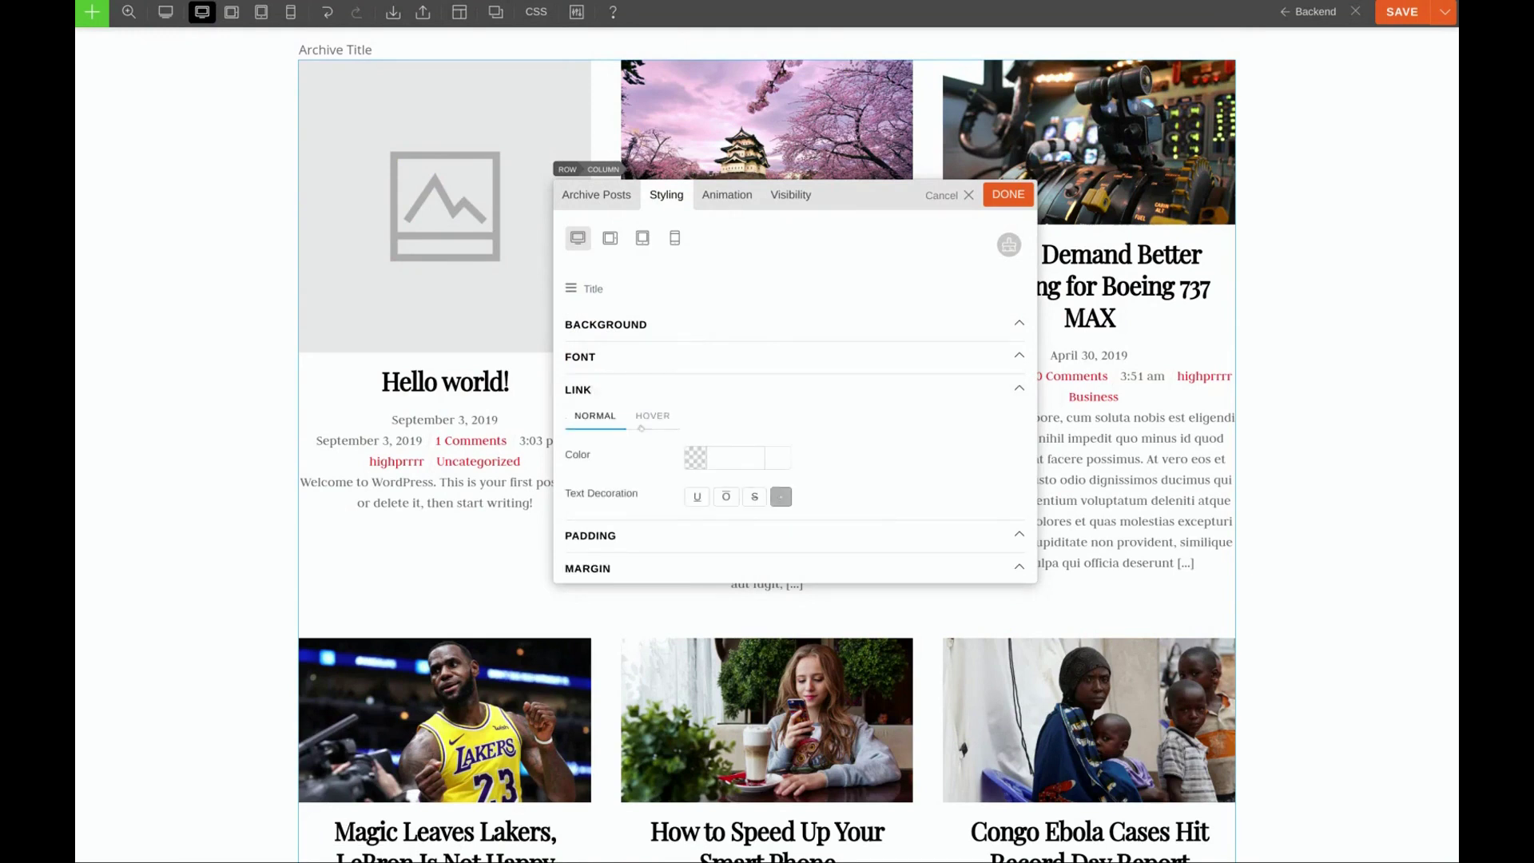
click(652, 416)
click(781, 496)
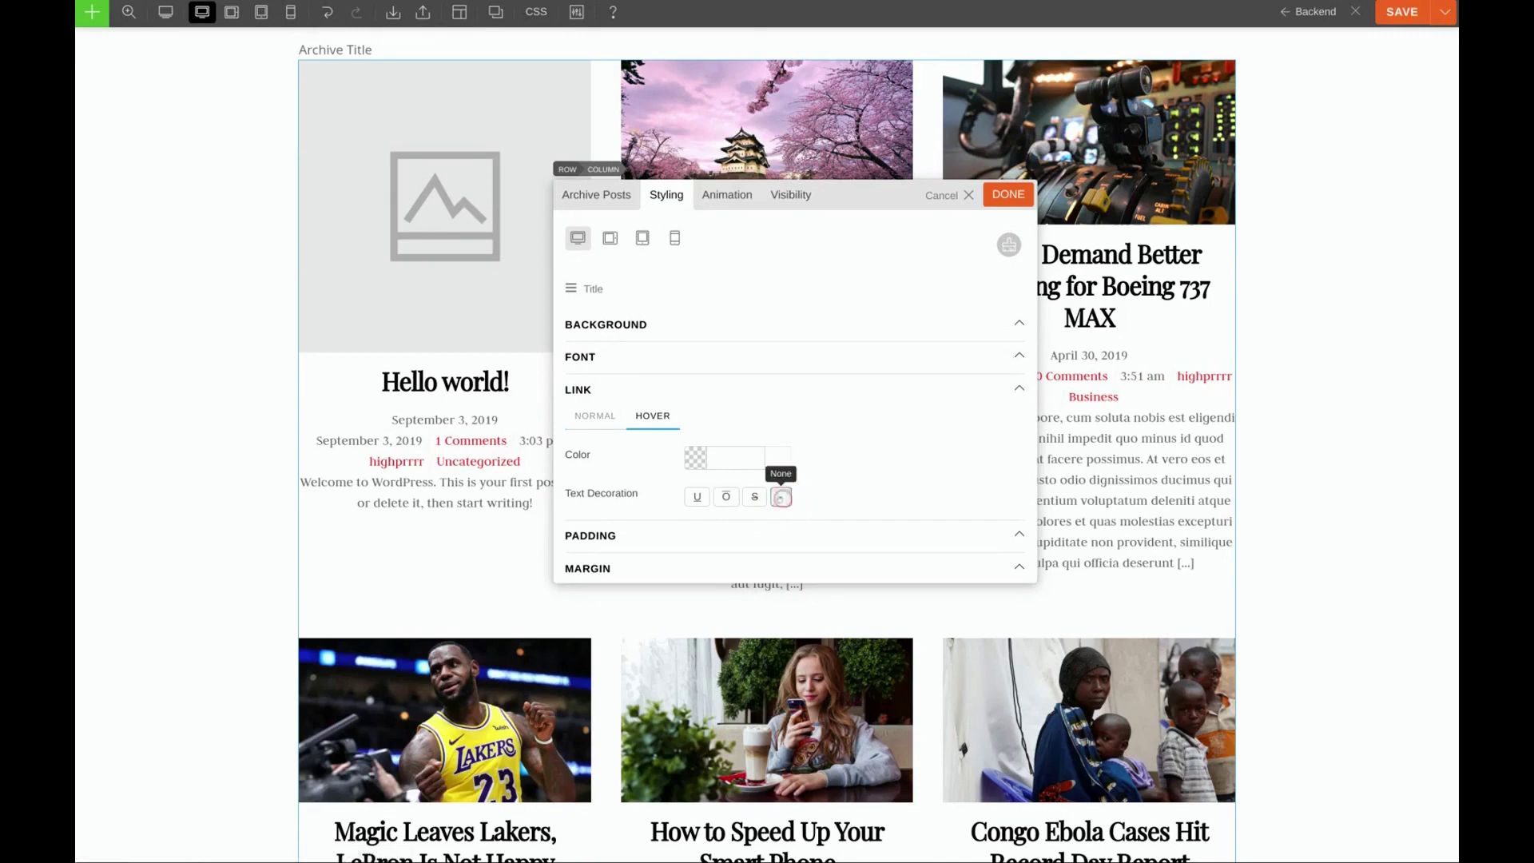
click(713, 455)
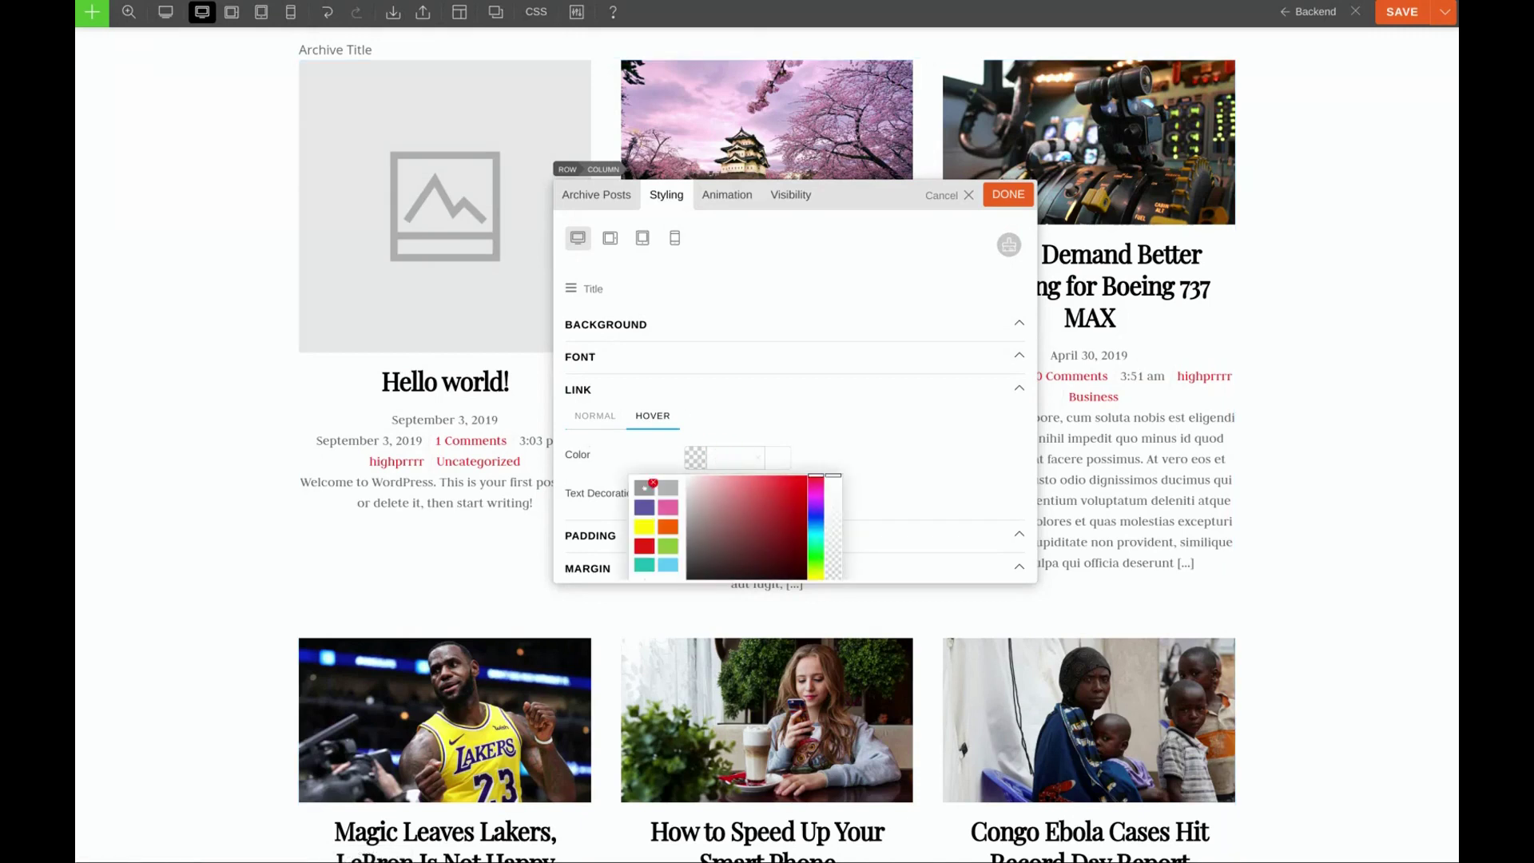
click(647, 487)
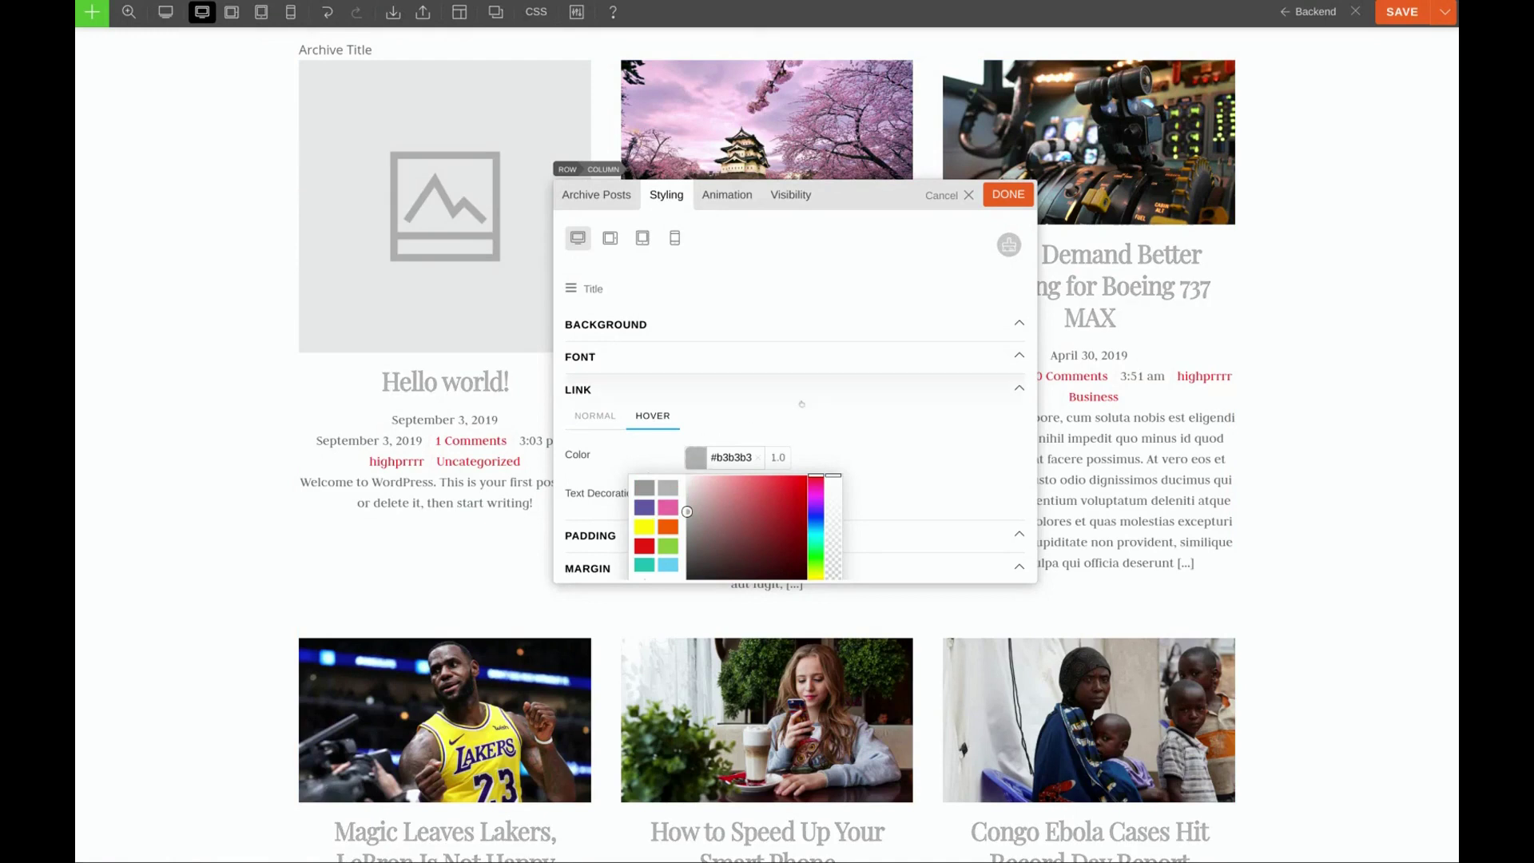
click(722, 390)
click(722, 390)
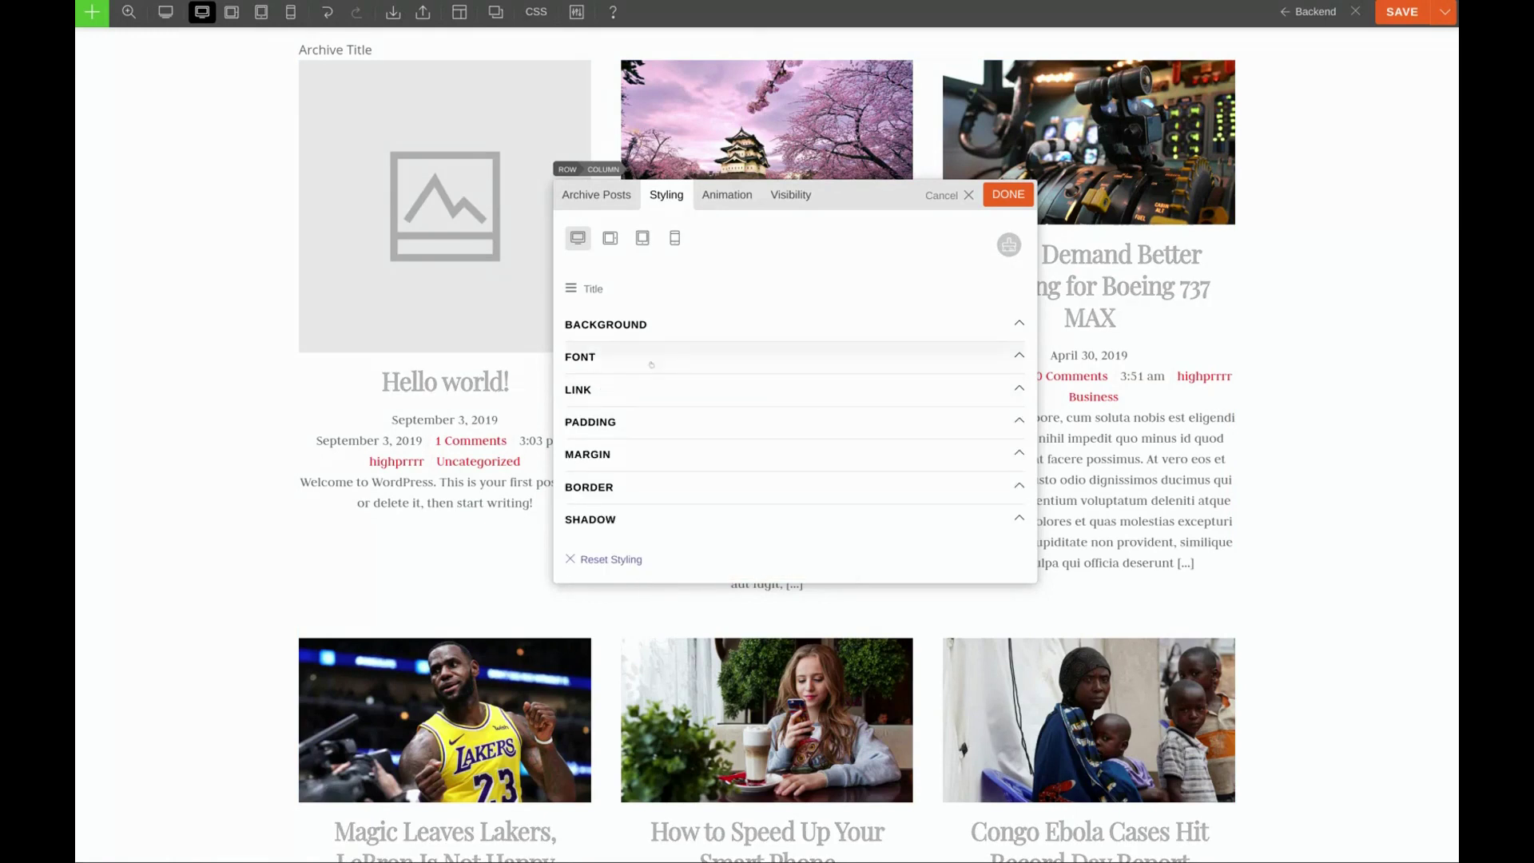
Set the post title font size to 25px and close the styling panel
click(688, 357)
click(688, 529)
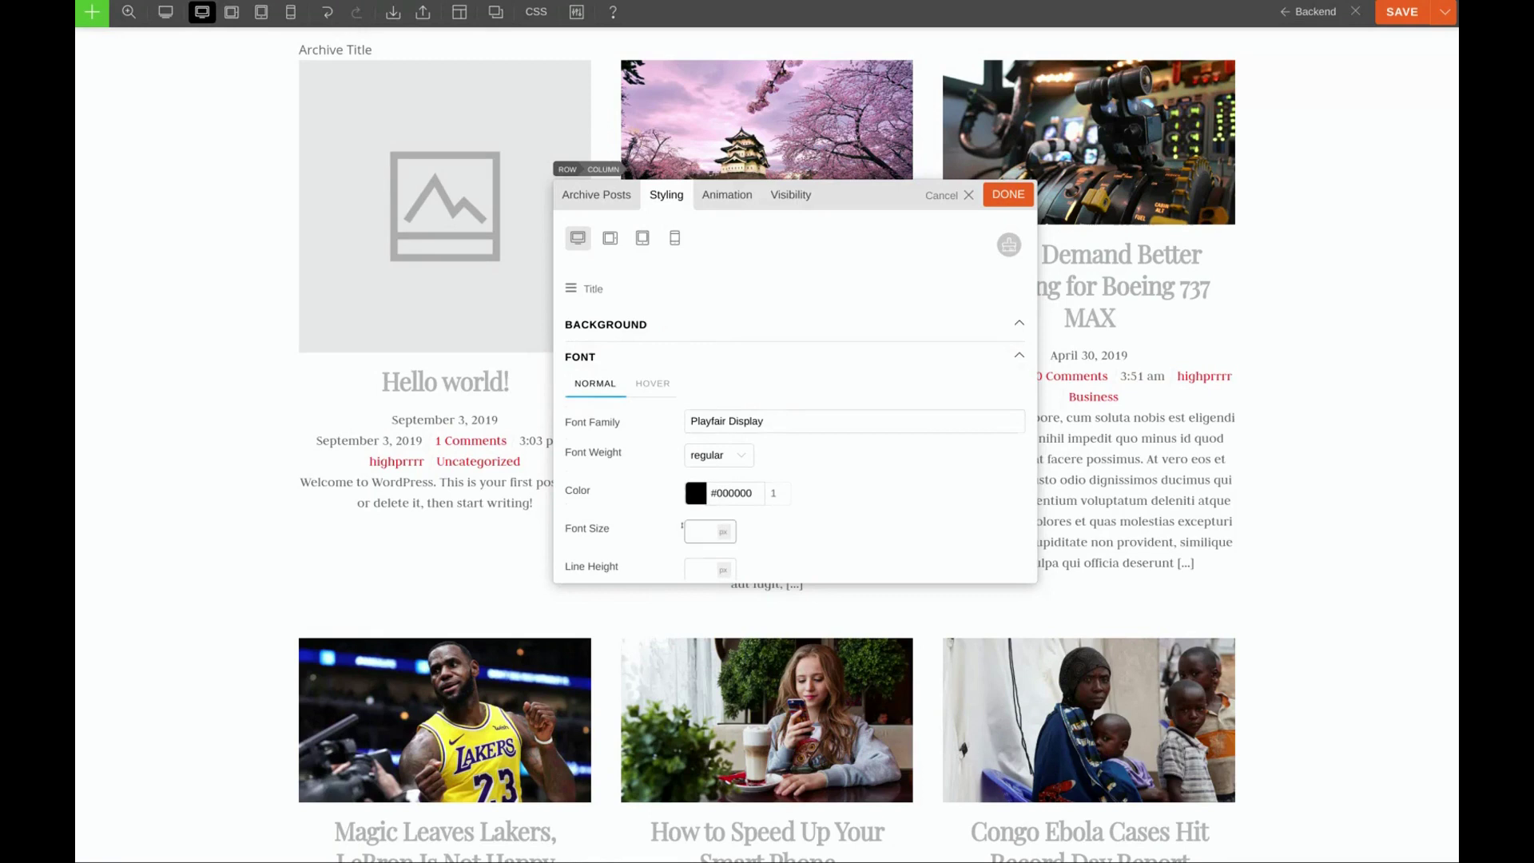
text(25)
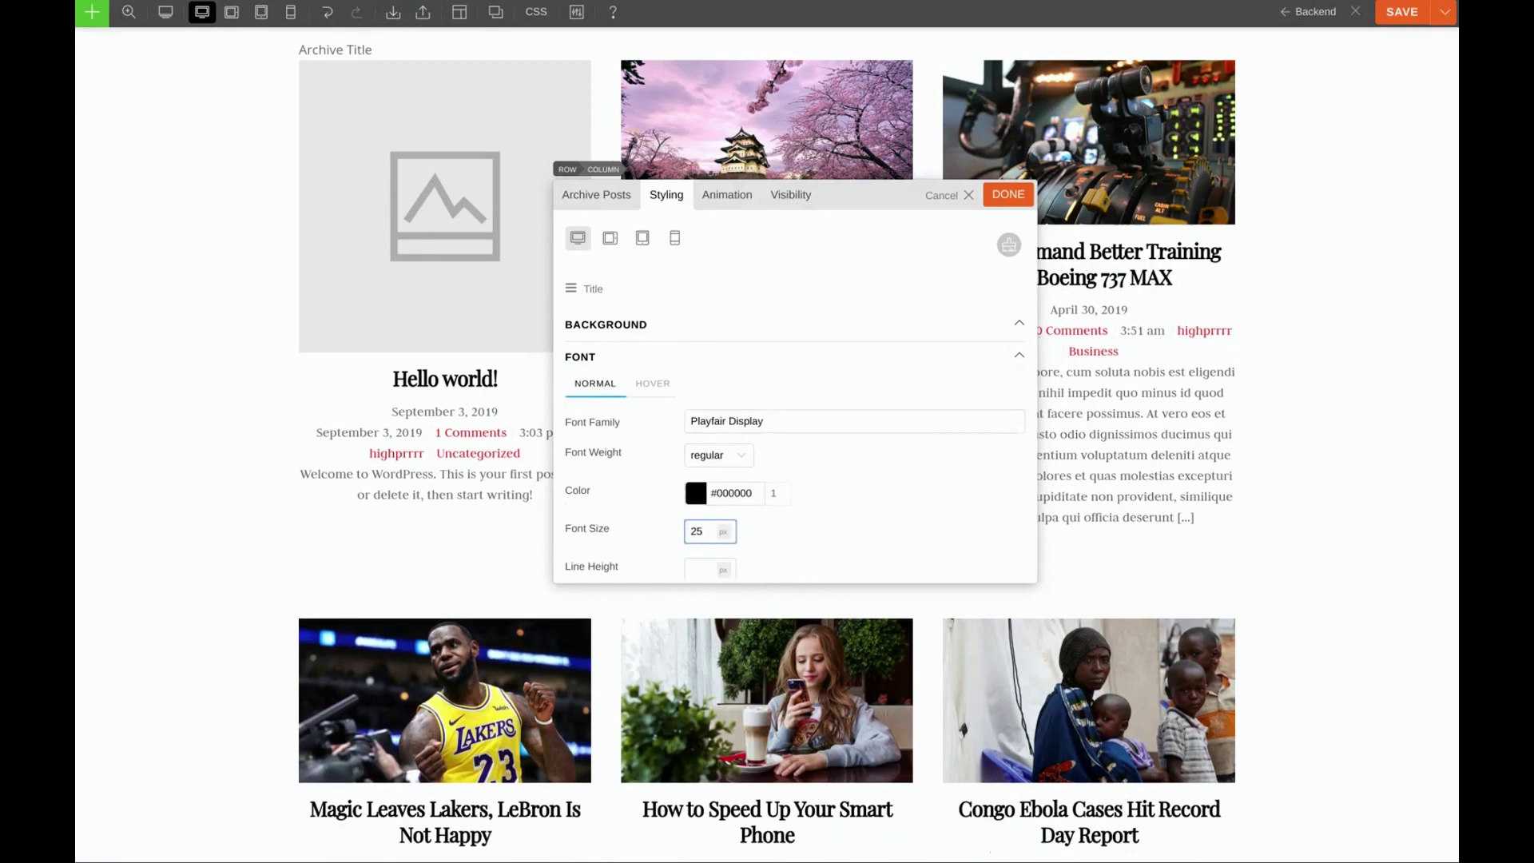
scroll(828, 511, down, 2)
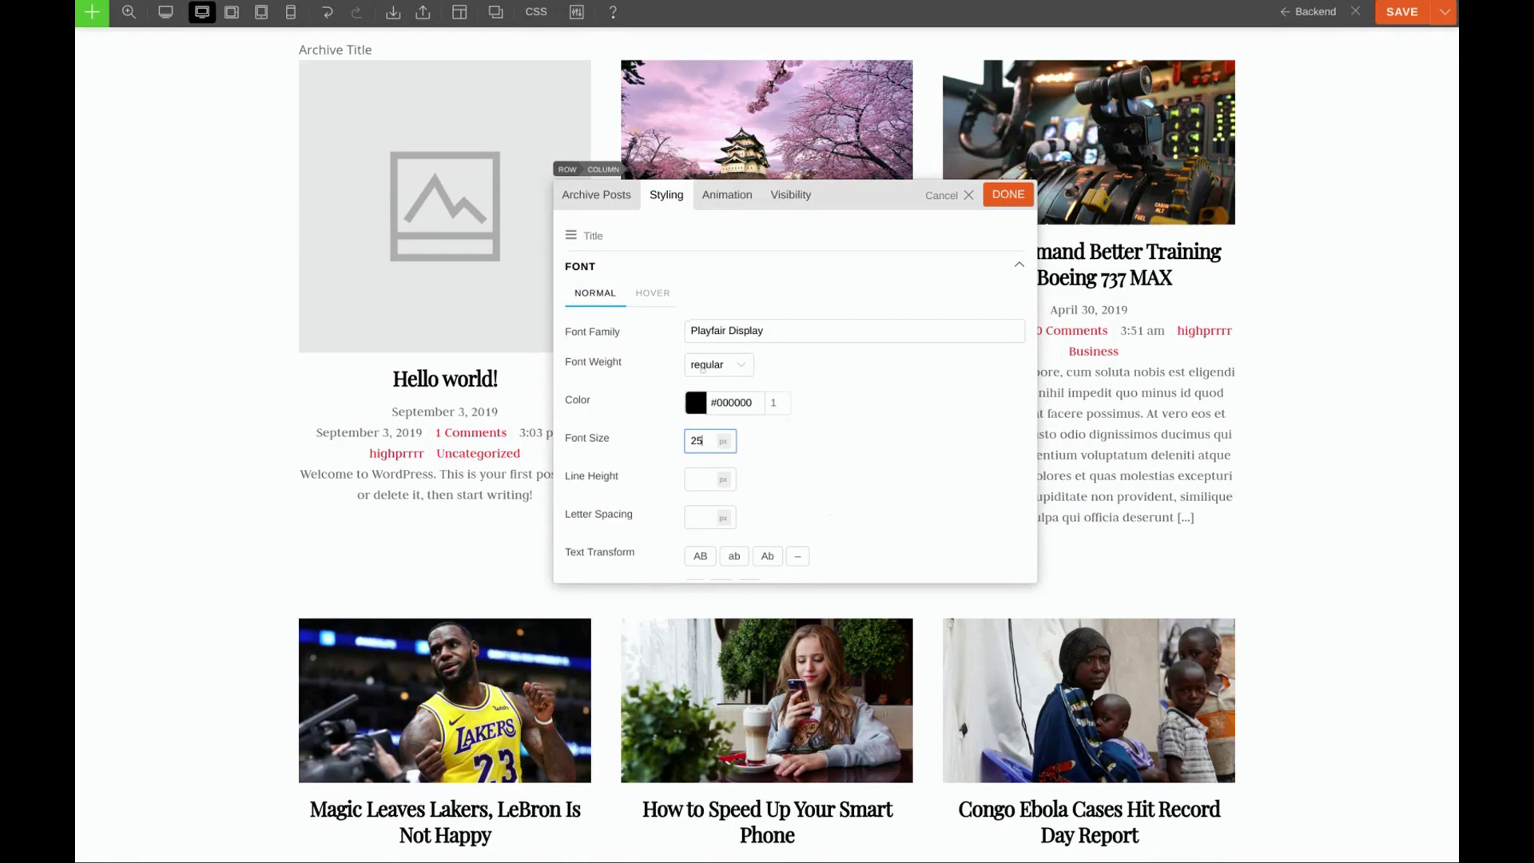
key(Escape)
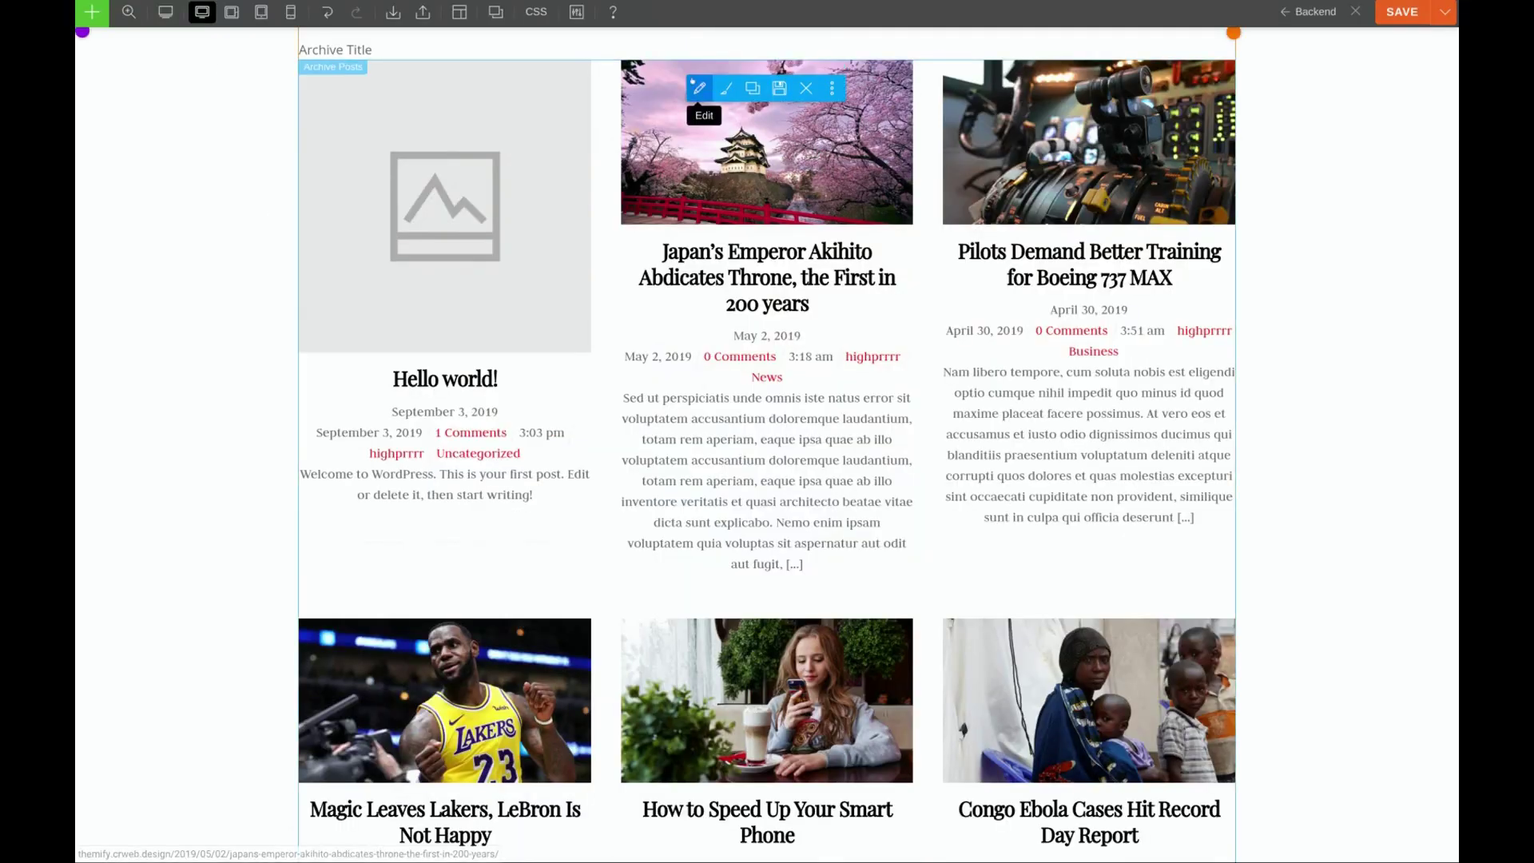
Hide the author, comments and category meta line and switch the grid to masonry
click(699, 88)
scroll(797, 389, down, 5)
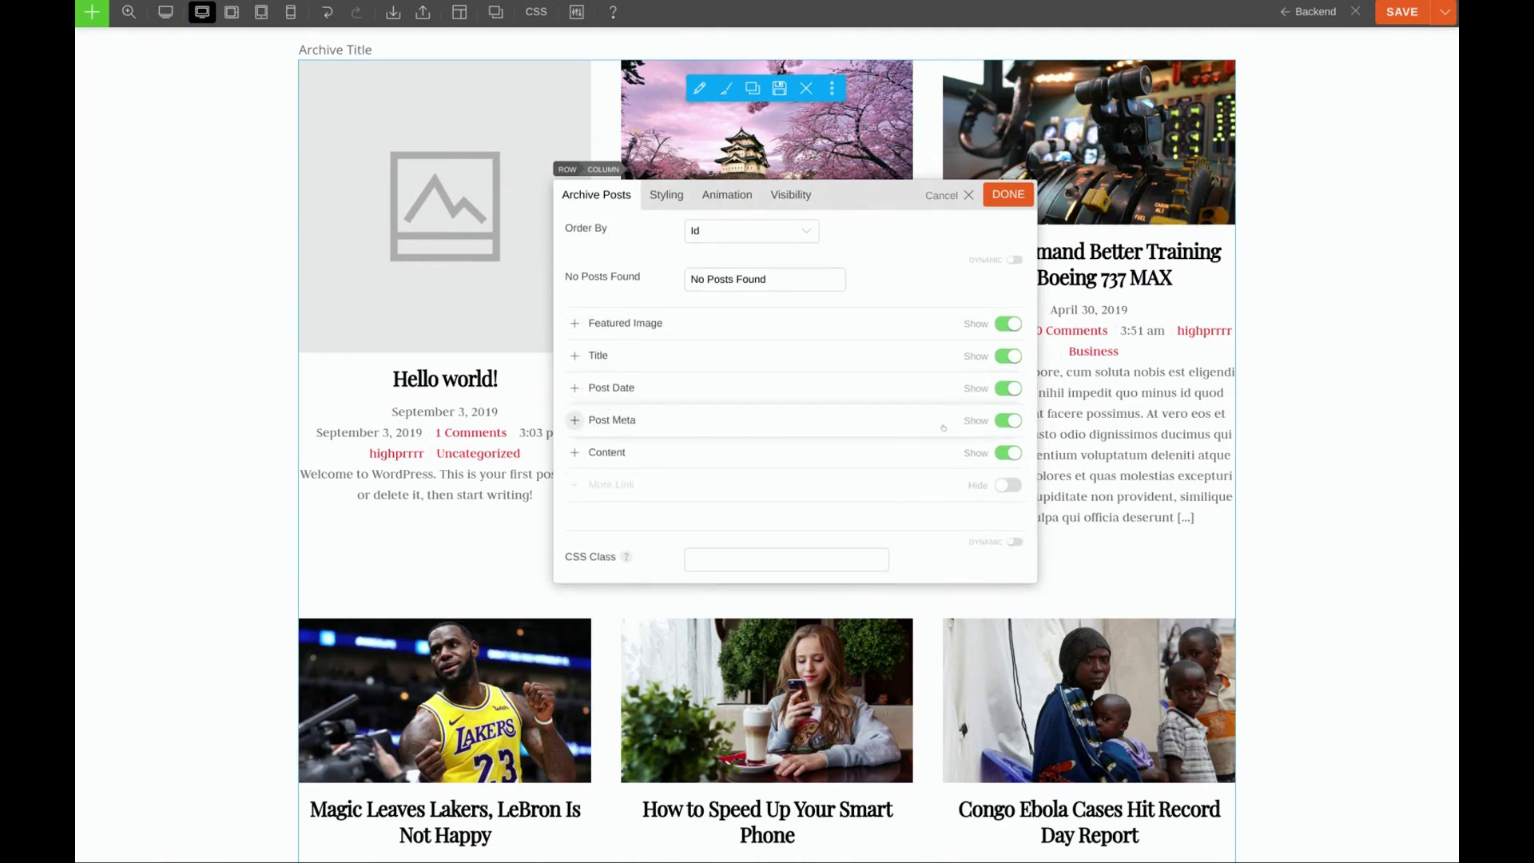
click(1009, 420)
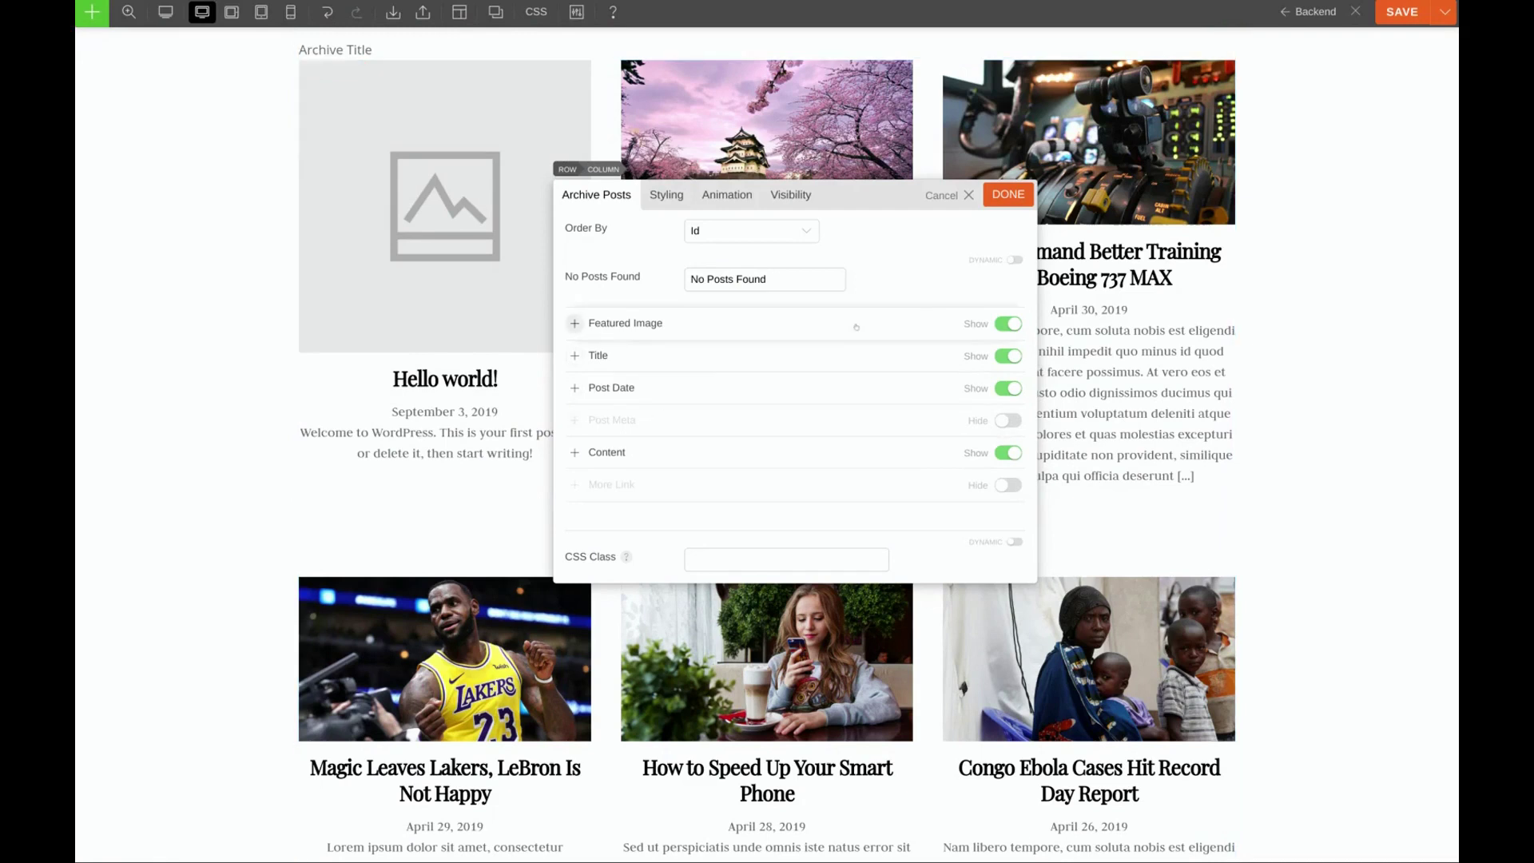
scroll(667, 407, down, 2)
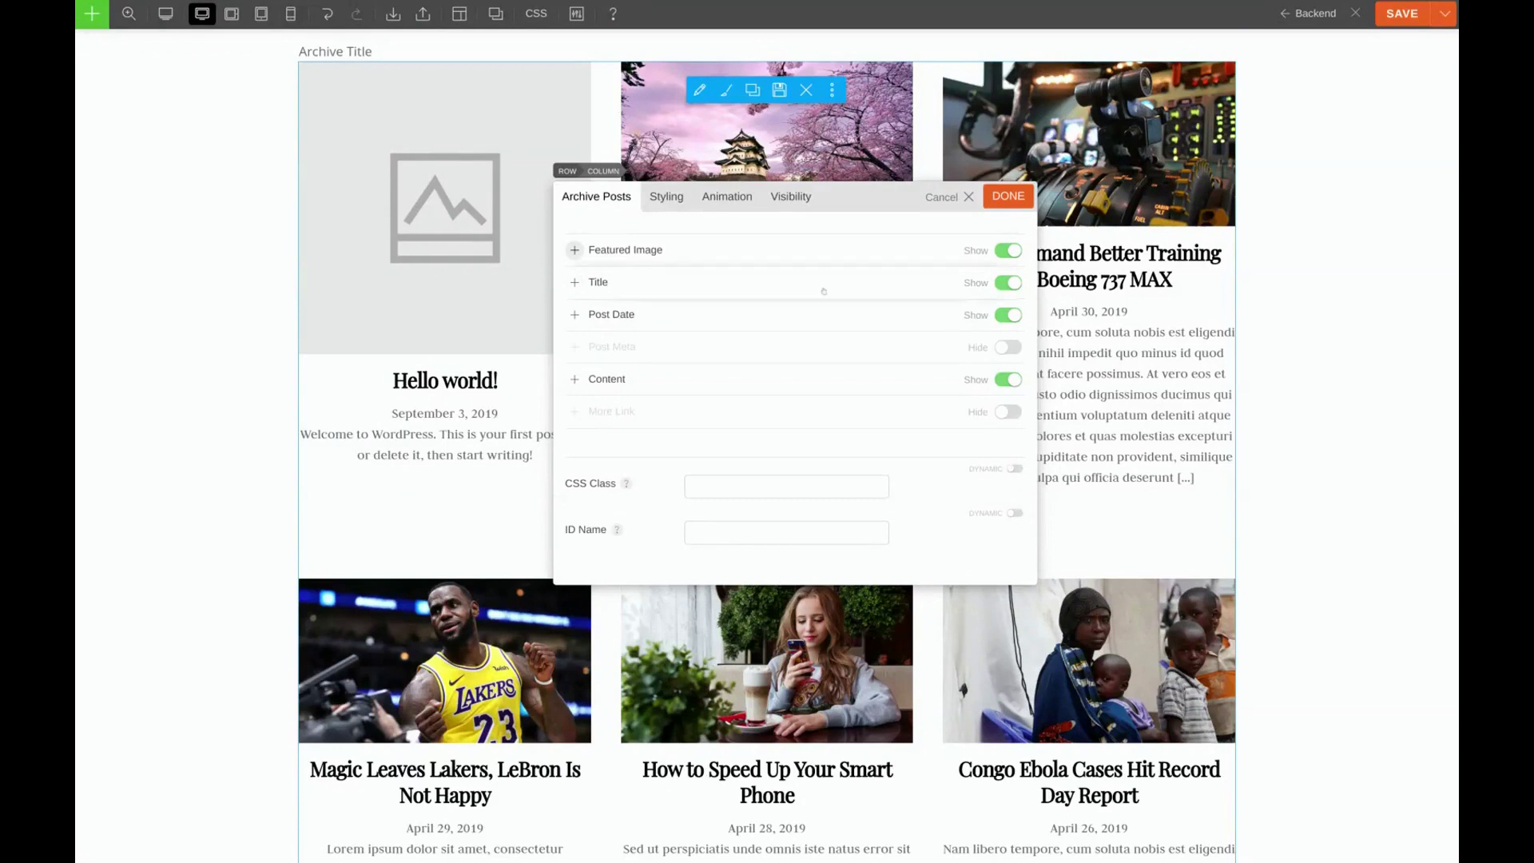
scroll(706, 327, up, 4)
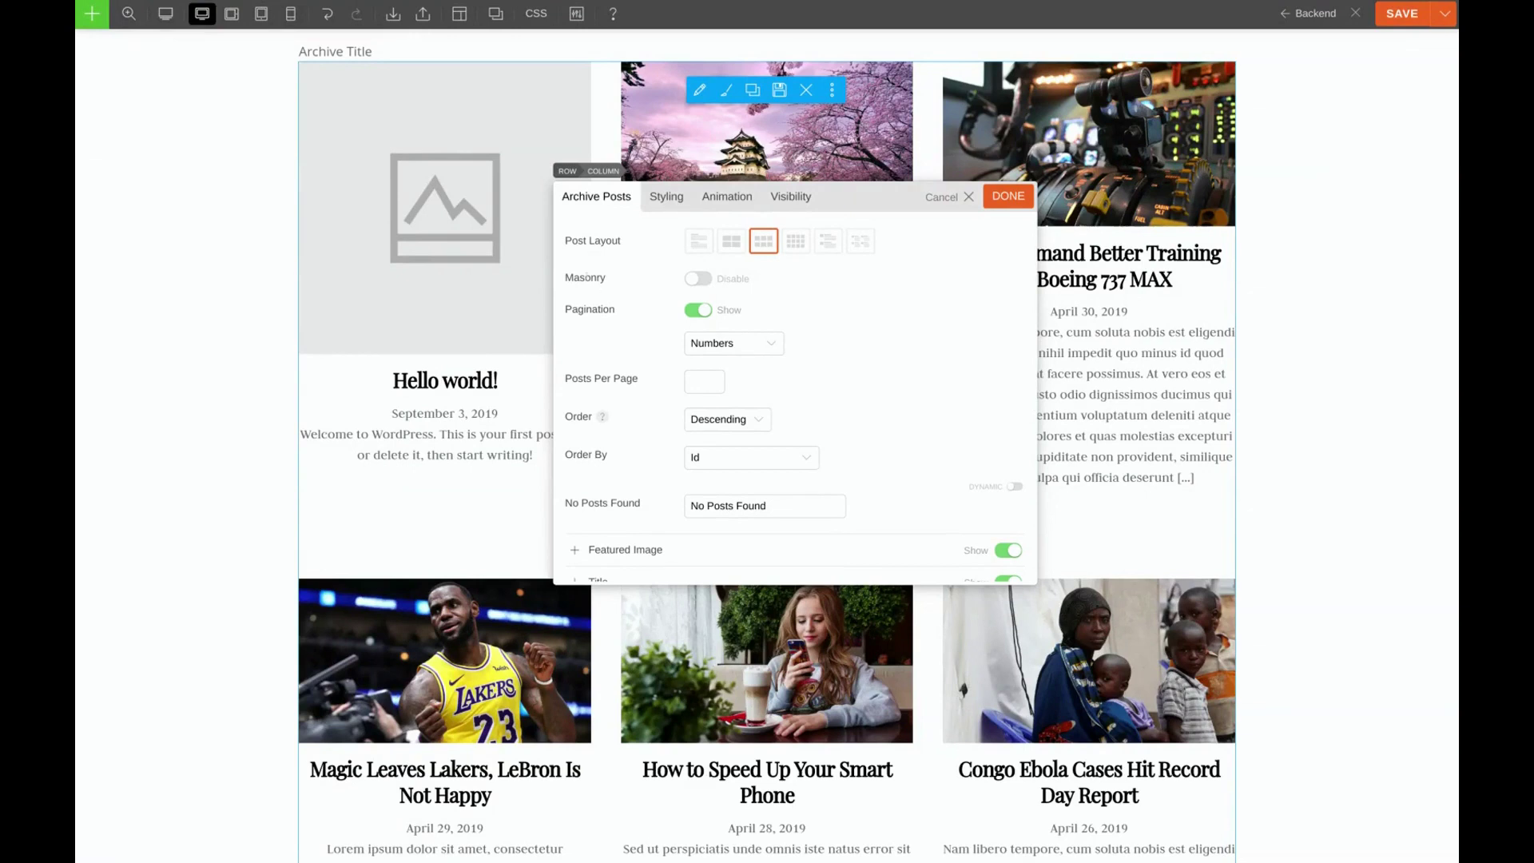
click(695, 278)
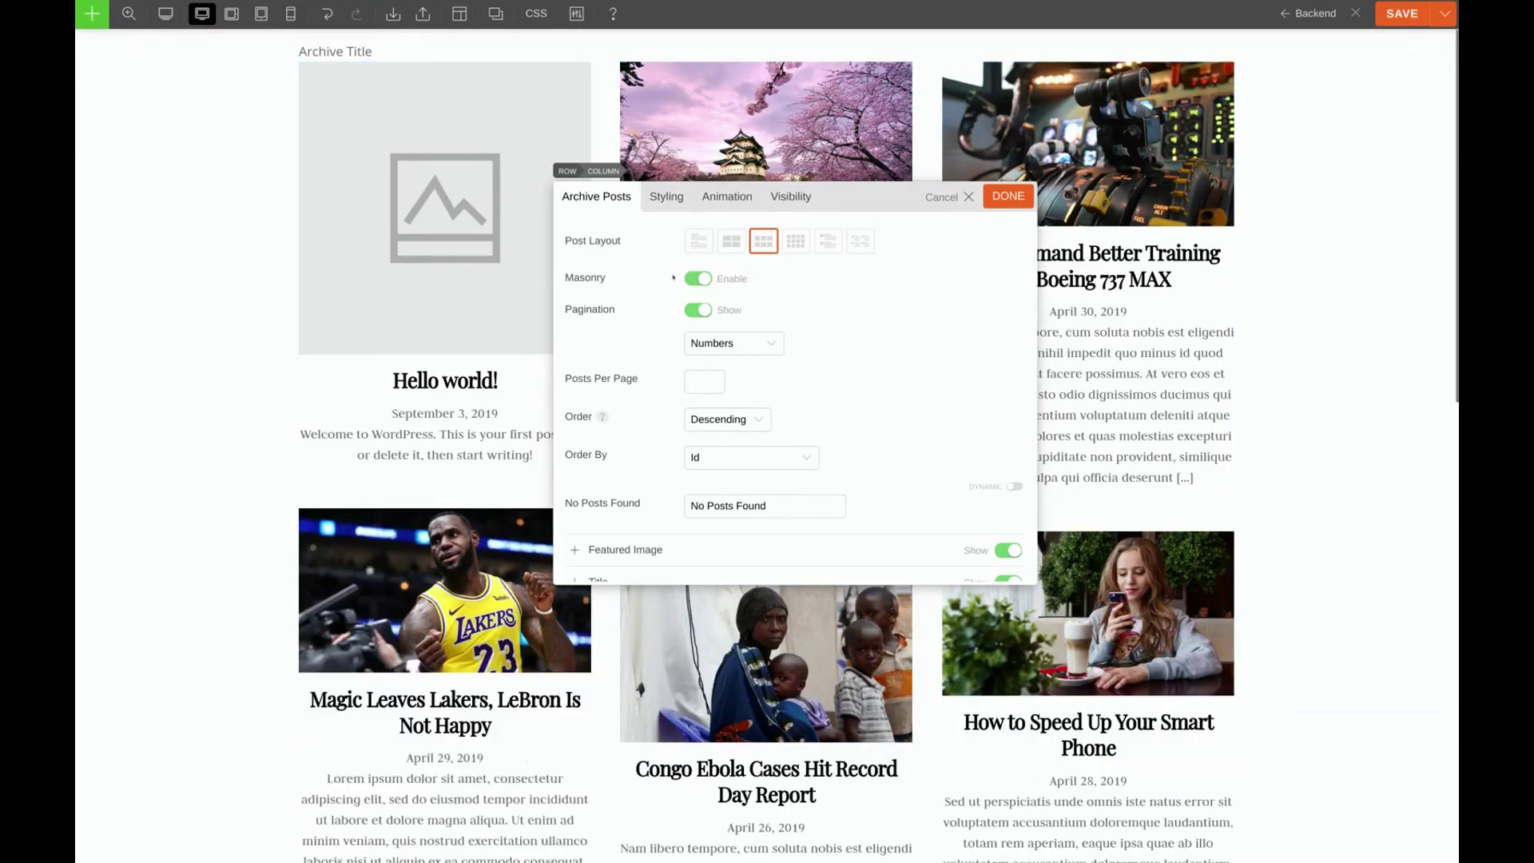
click(664, 205)
Give the post card container a 15px black (#000000) box shadow at 0.2 opacity
click(567, 290)
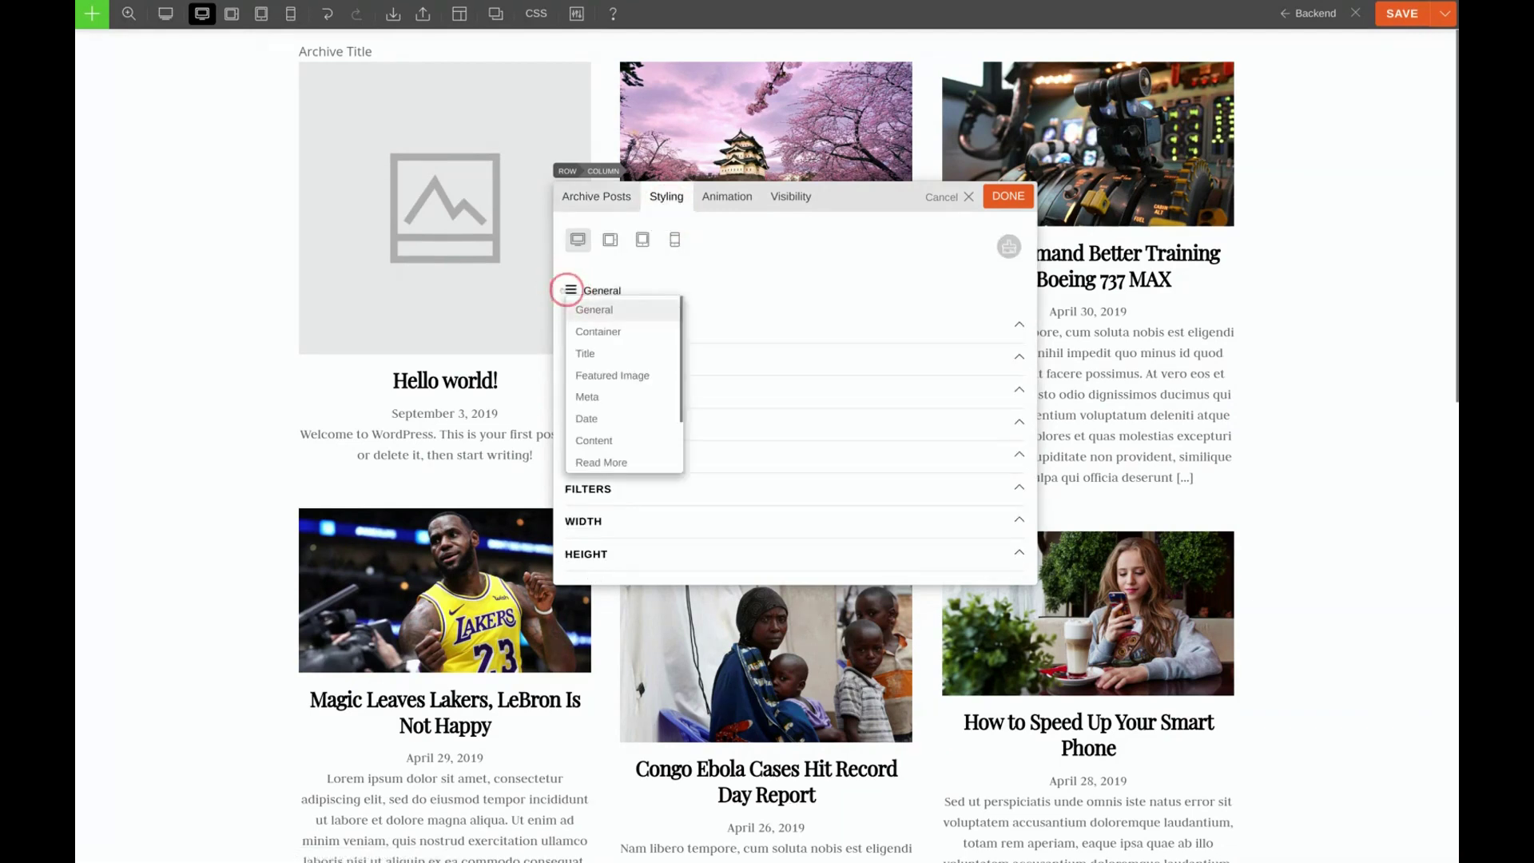
click(613, 333)
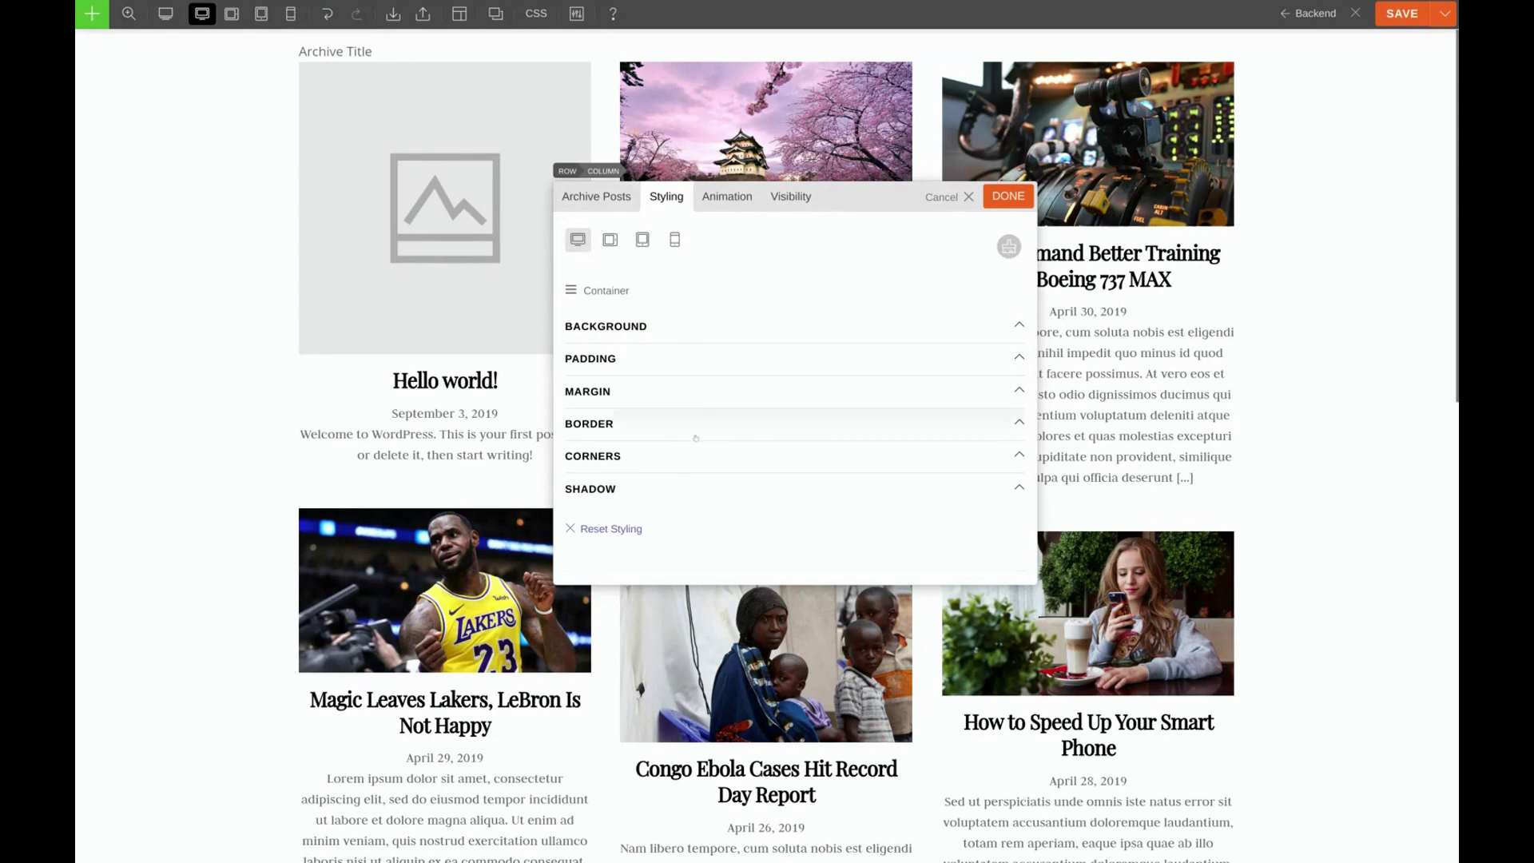
click(611, 487)
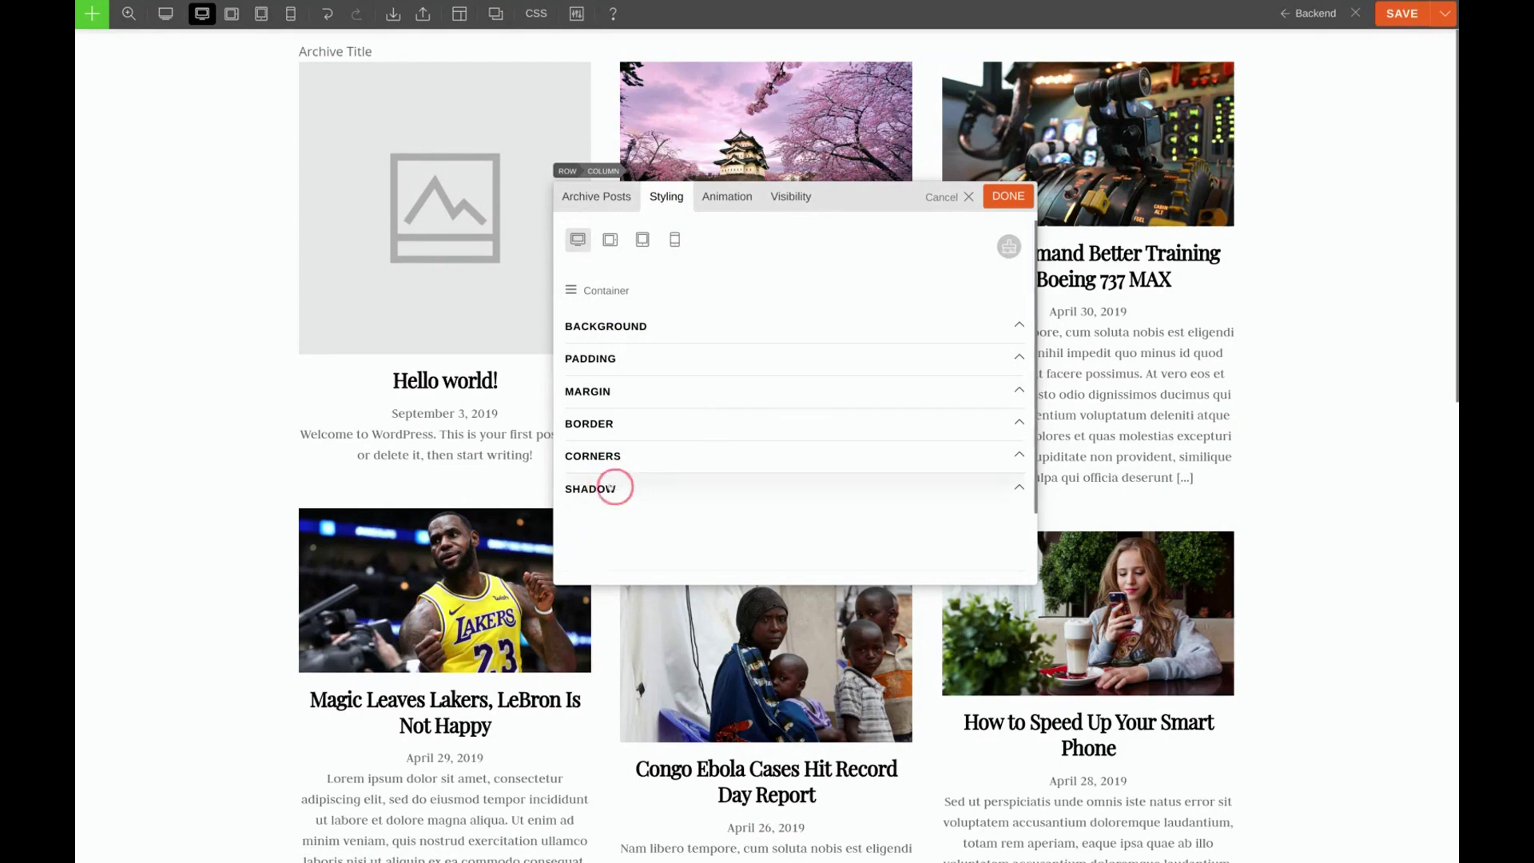
scroll(787, 495, down, 1)
click(787, 481)
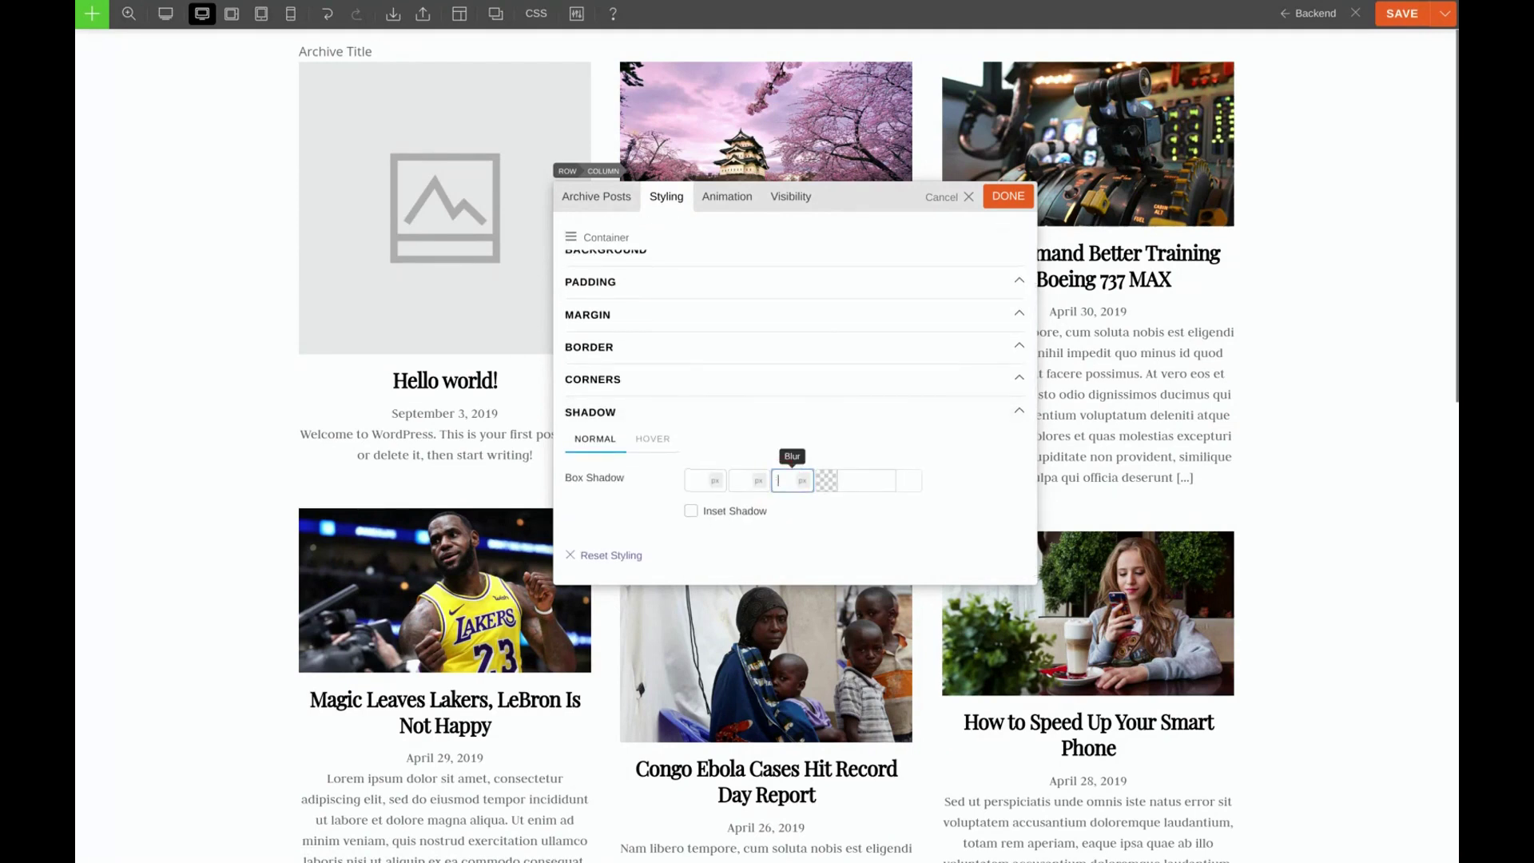
text(15)
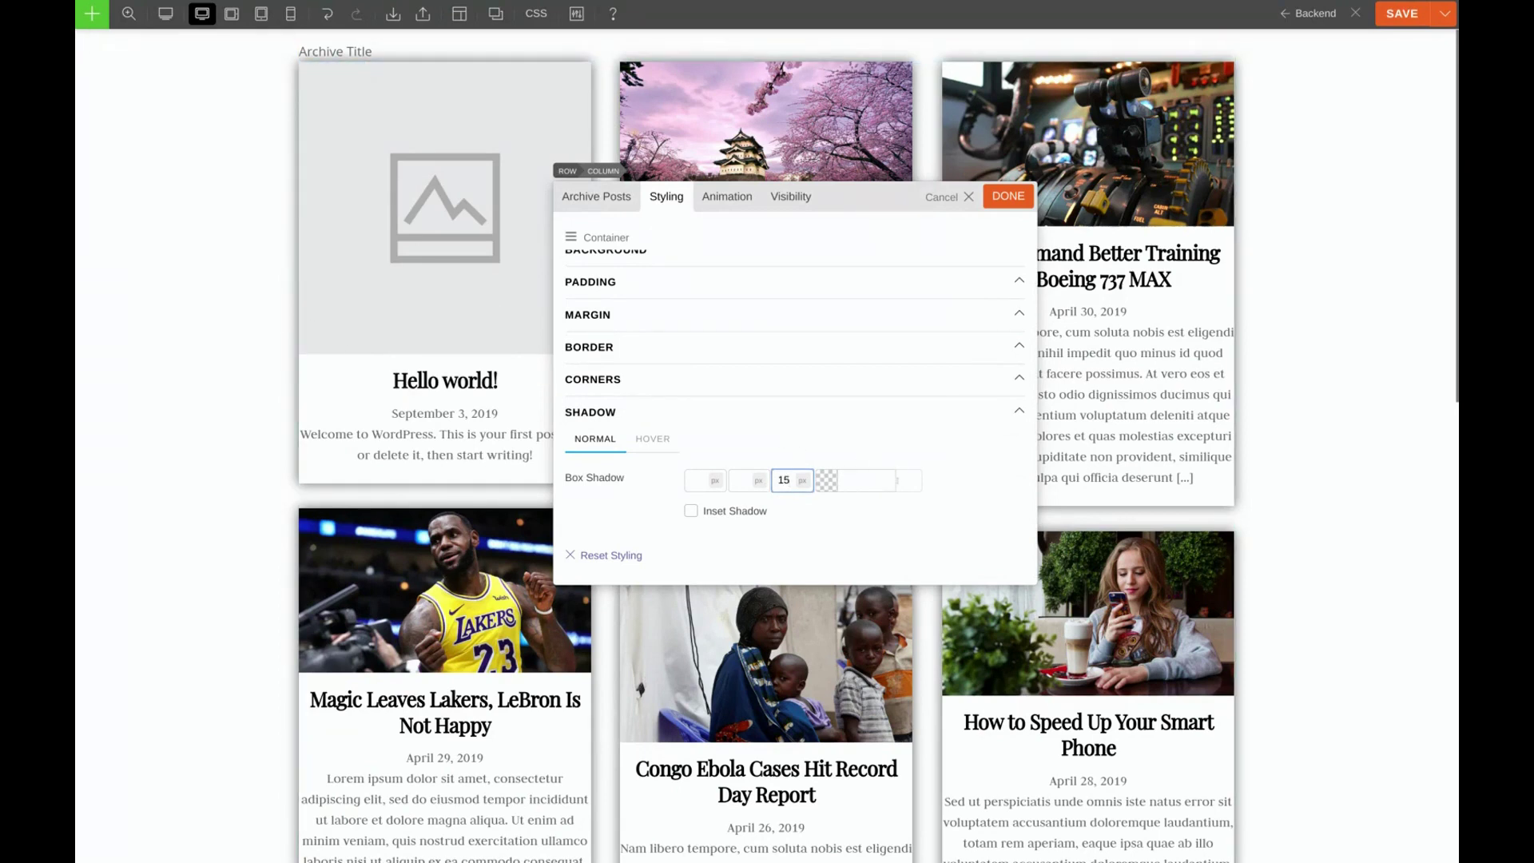
click(900, 480)
drag(965, 500, 961, 562)
scroll(962, 562, down, 1)
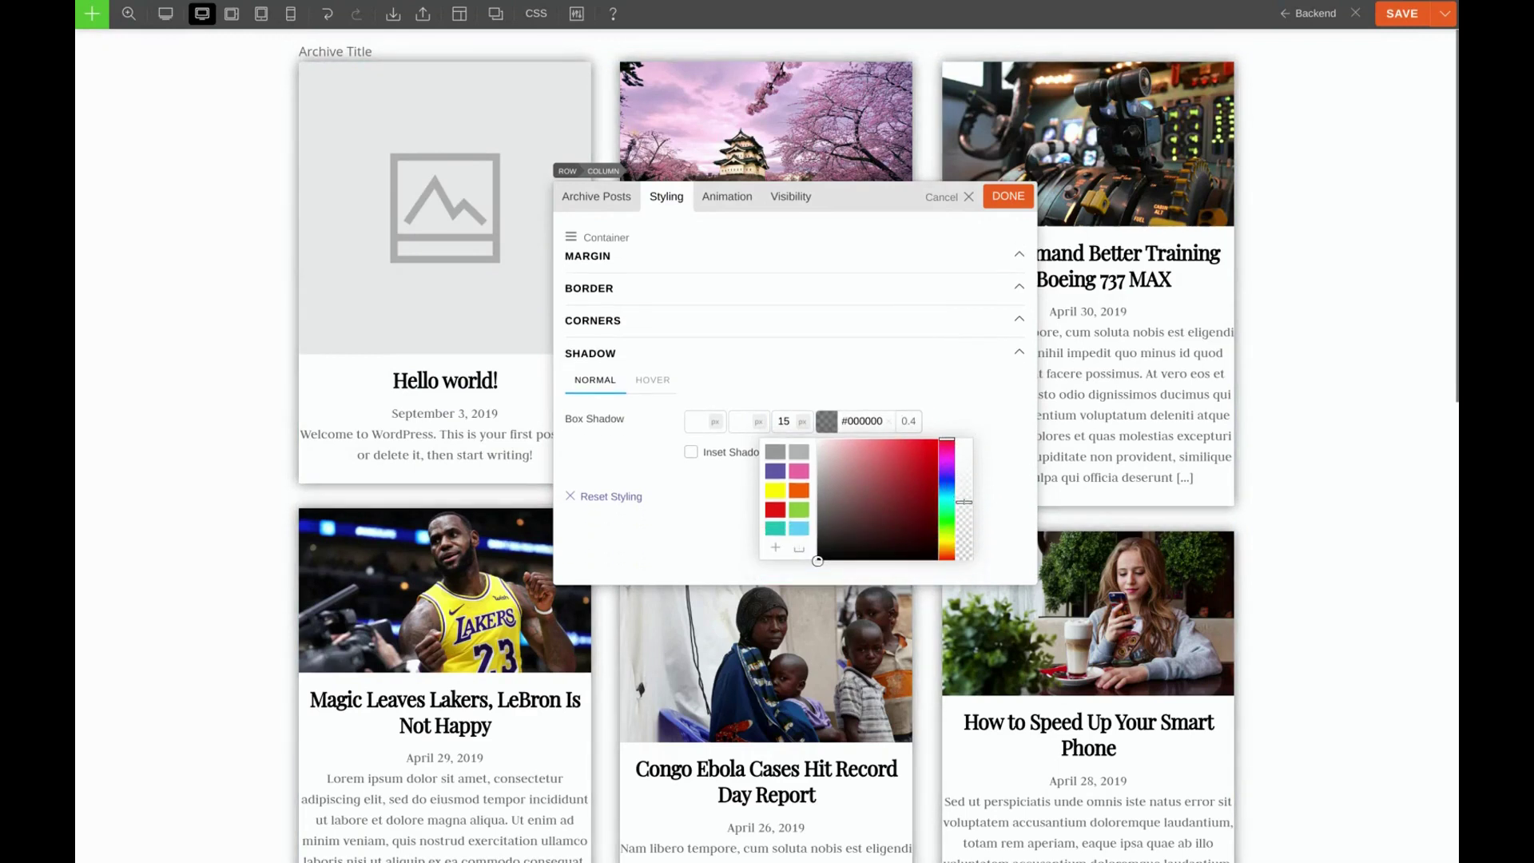
drag(964, 502, 965, 529)
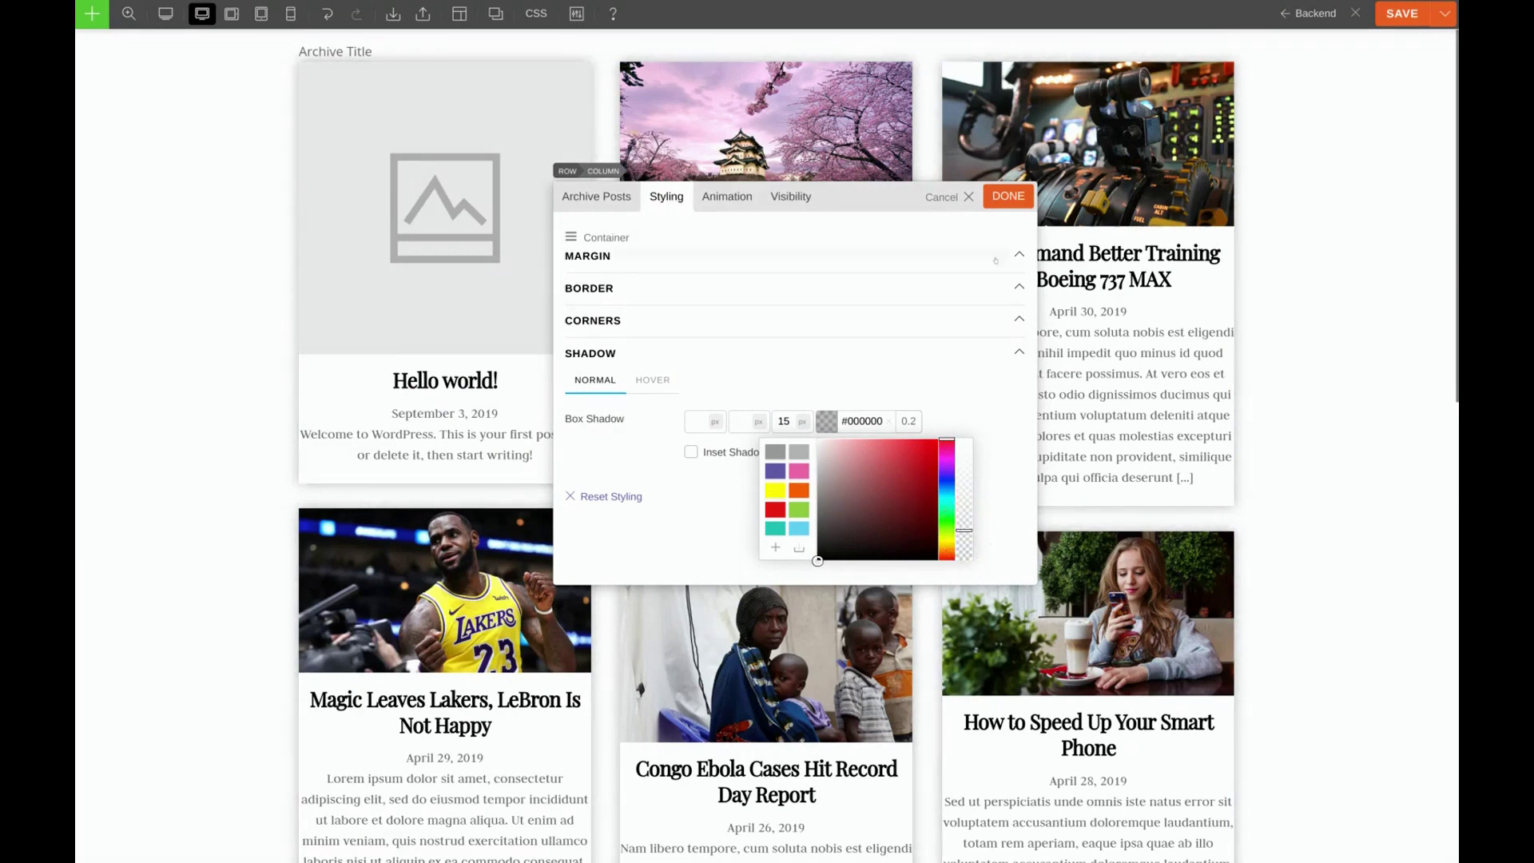
click(1007, 196)
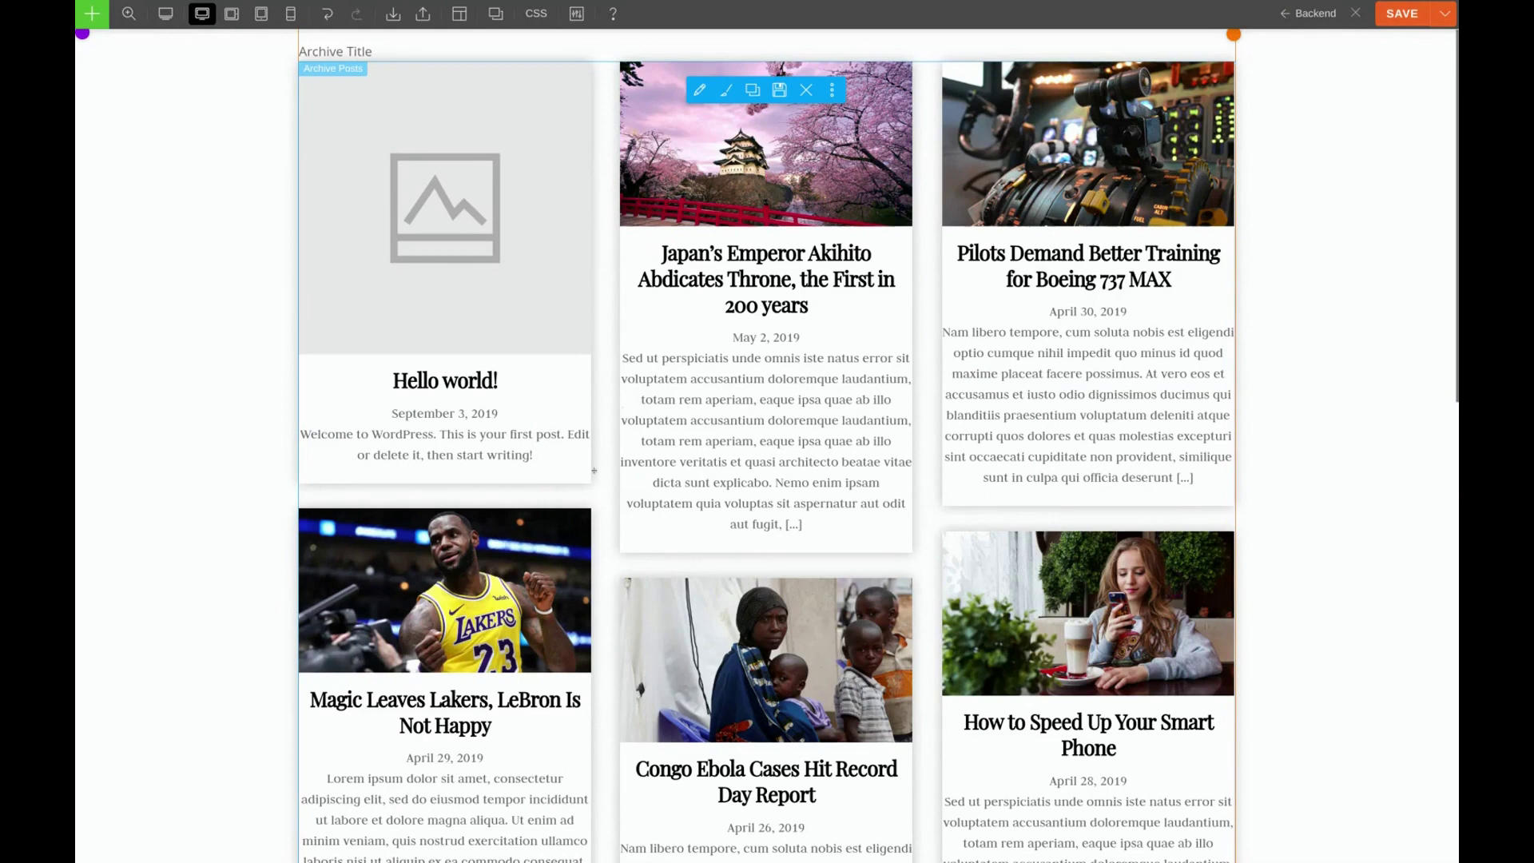
Set the post card container padding to 10px left and 10px right
double_click(425, 432)
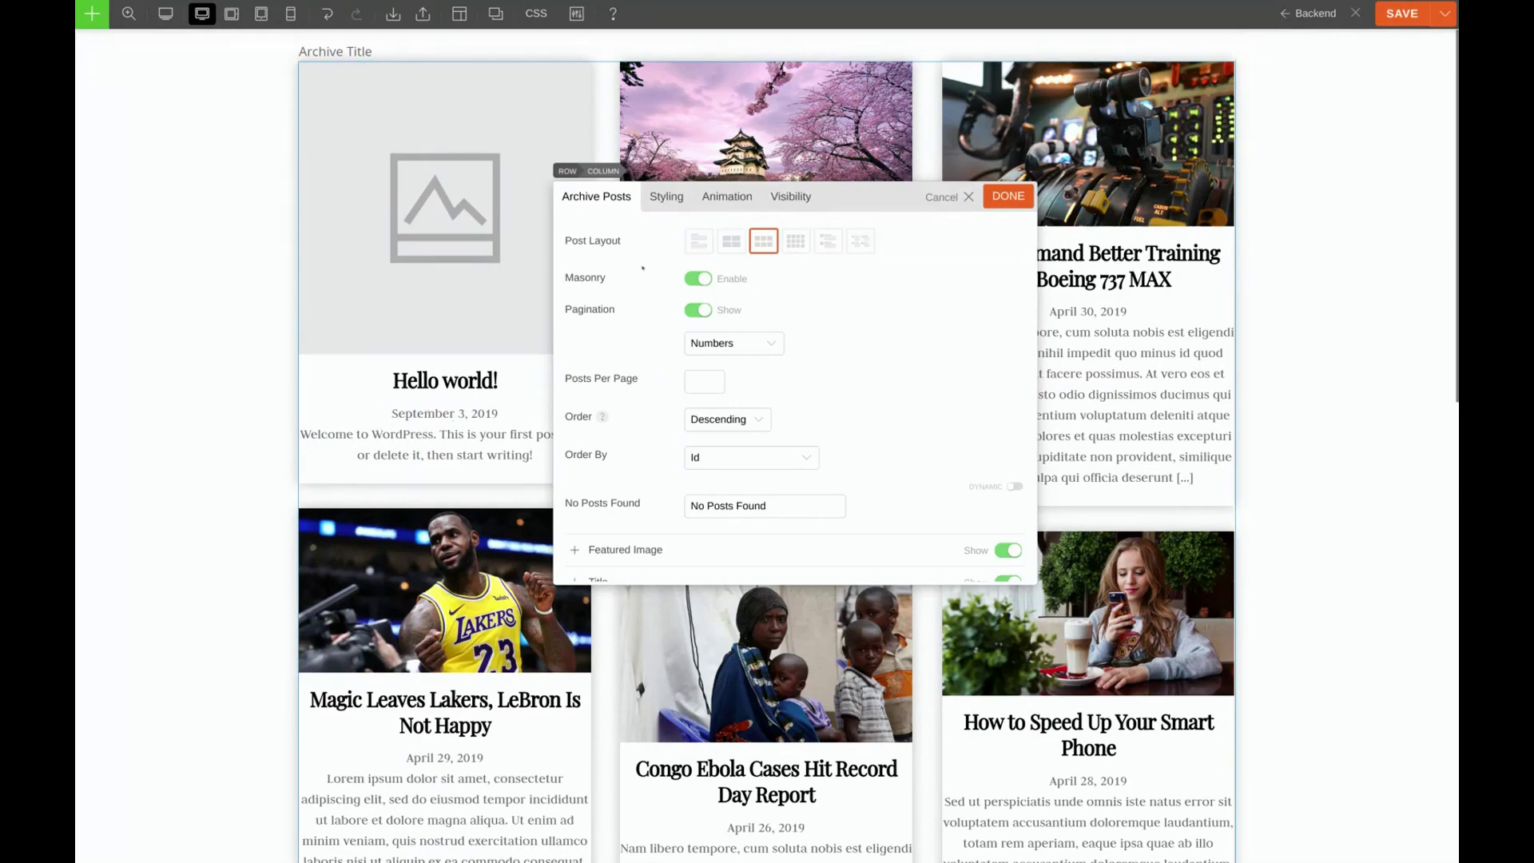
click(664, 198)
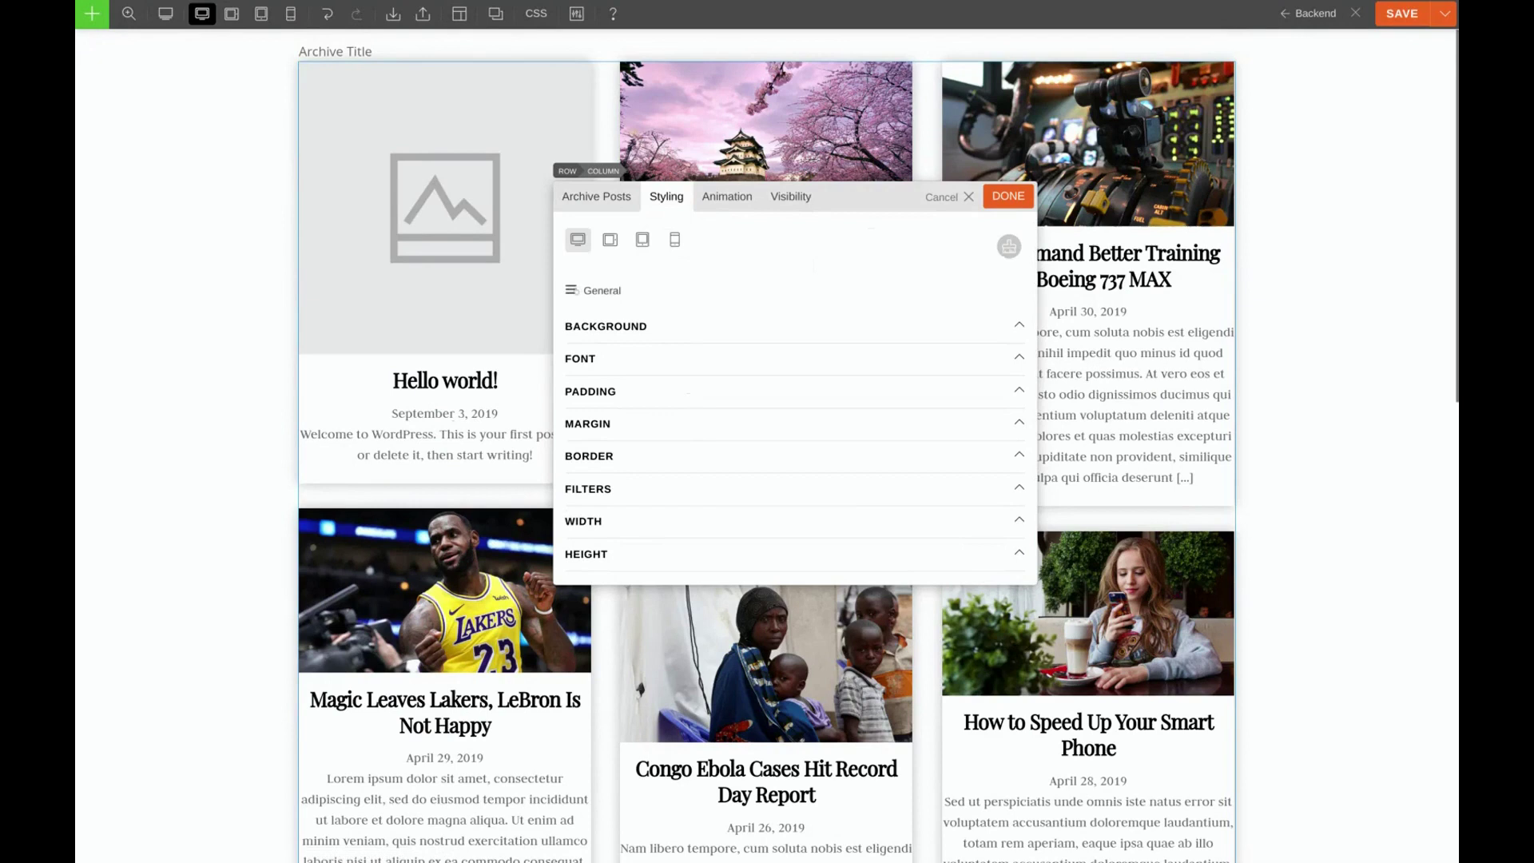
click(600, 290)
click(599, 331)
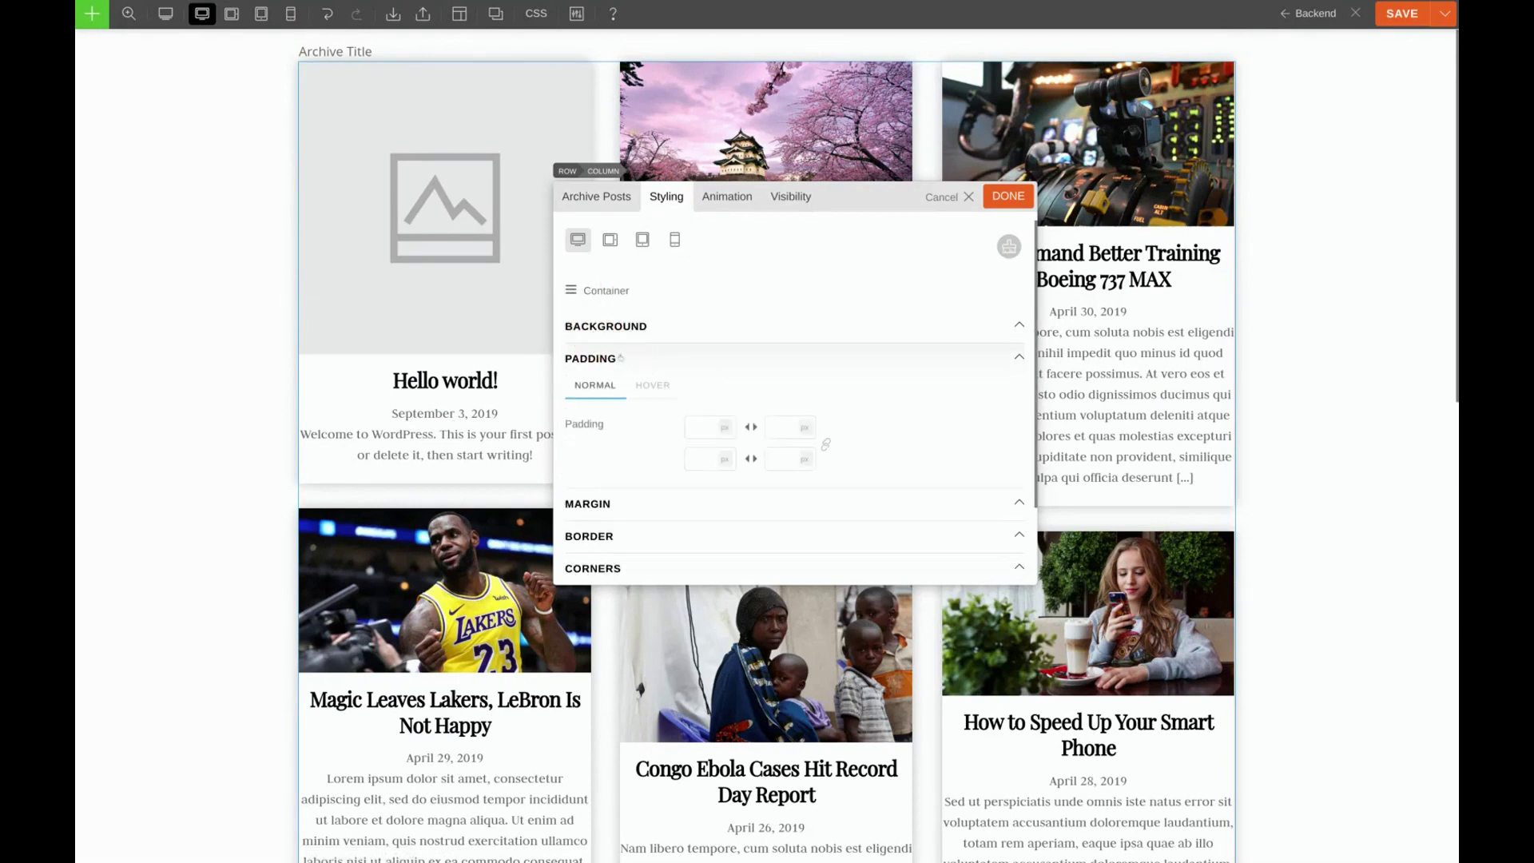
click(698, 458)
text(10)
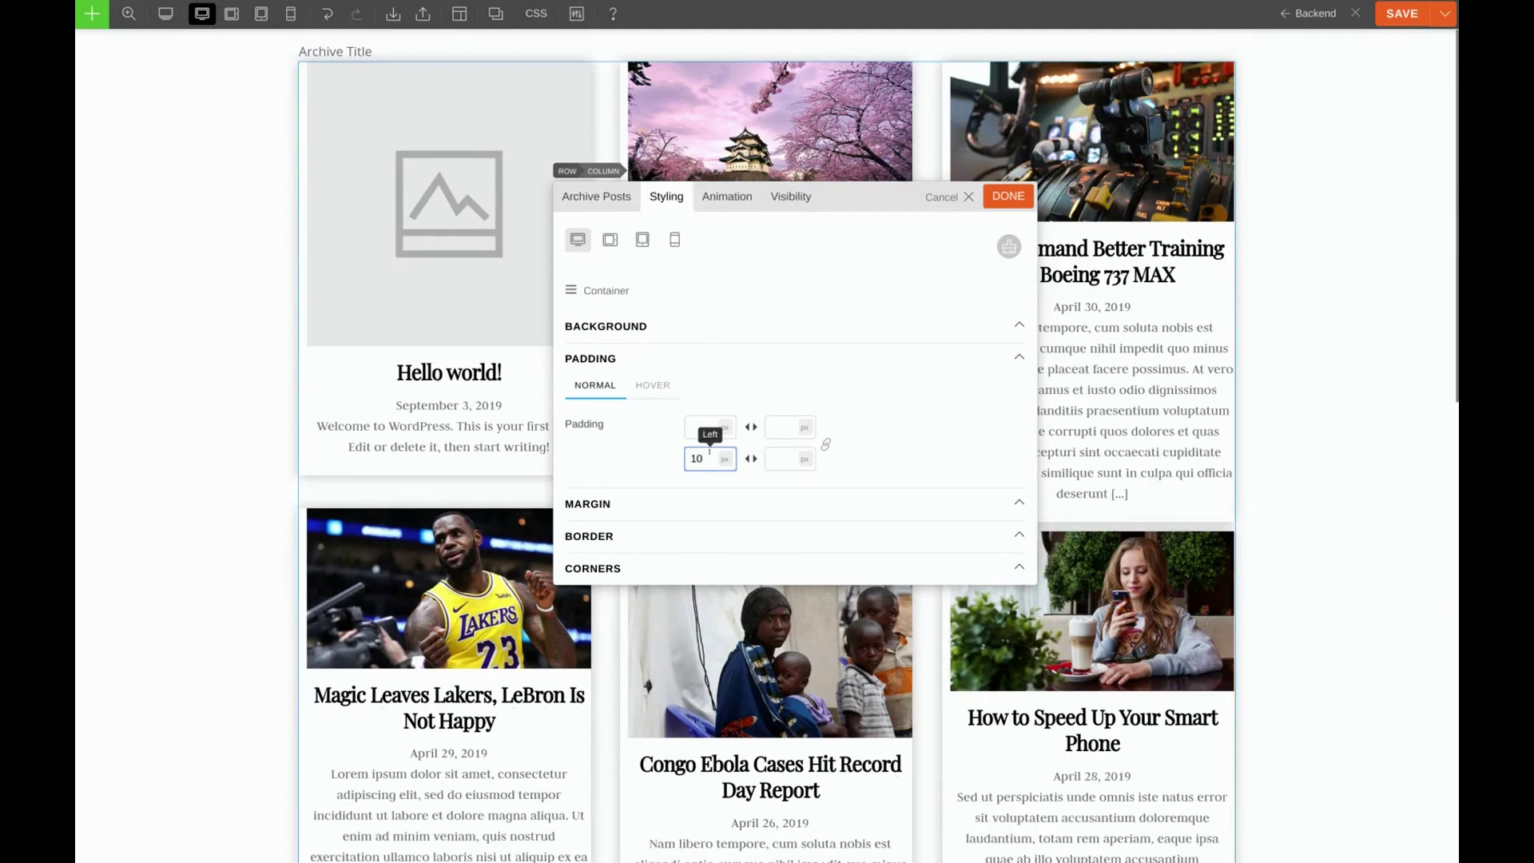
click(769, 452)
text(10)
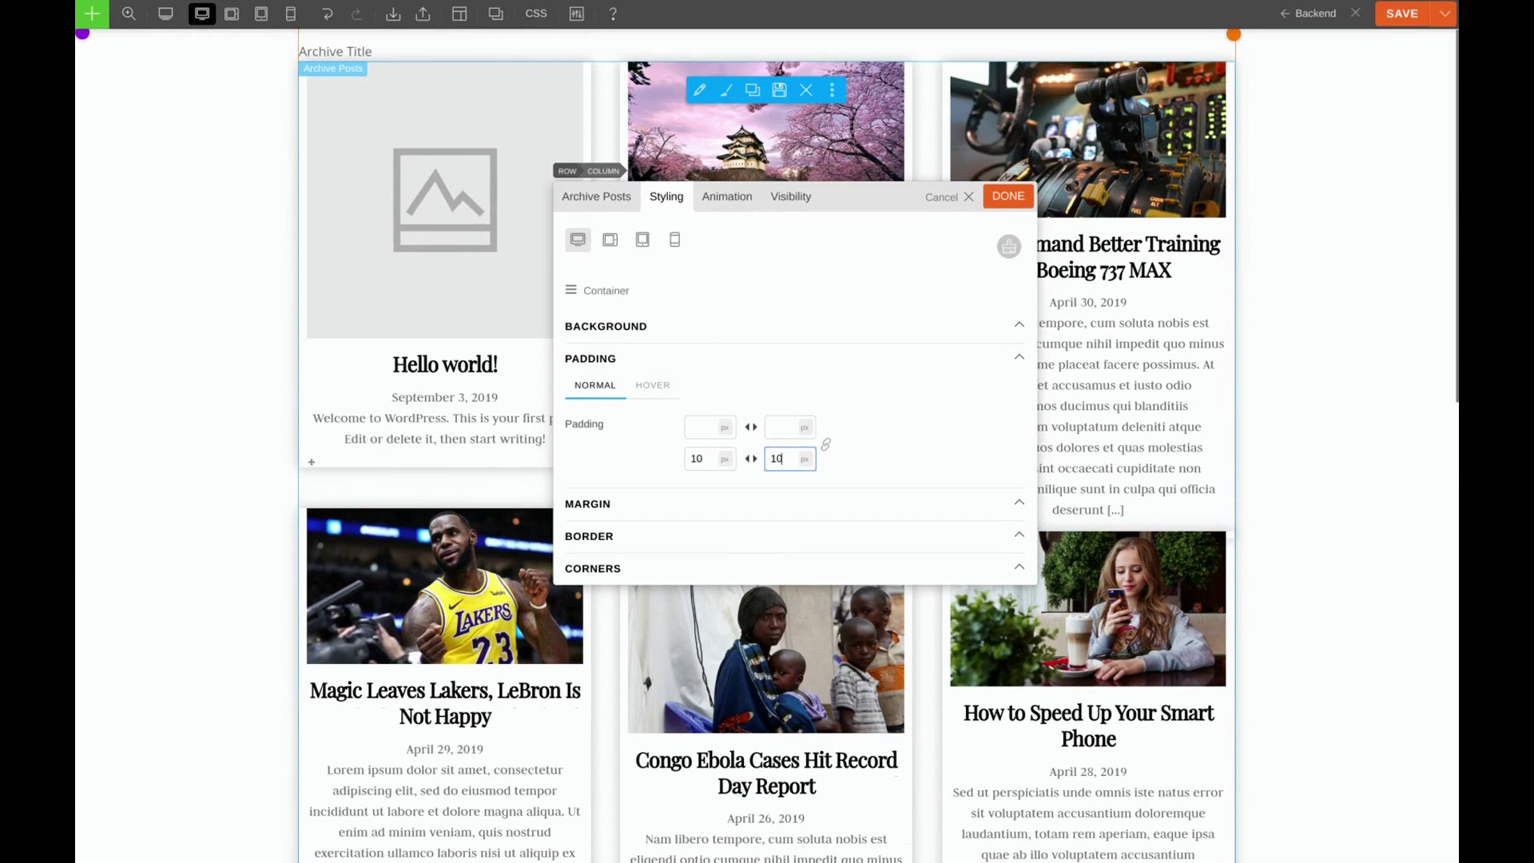
click(1008, 196)
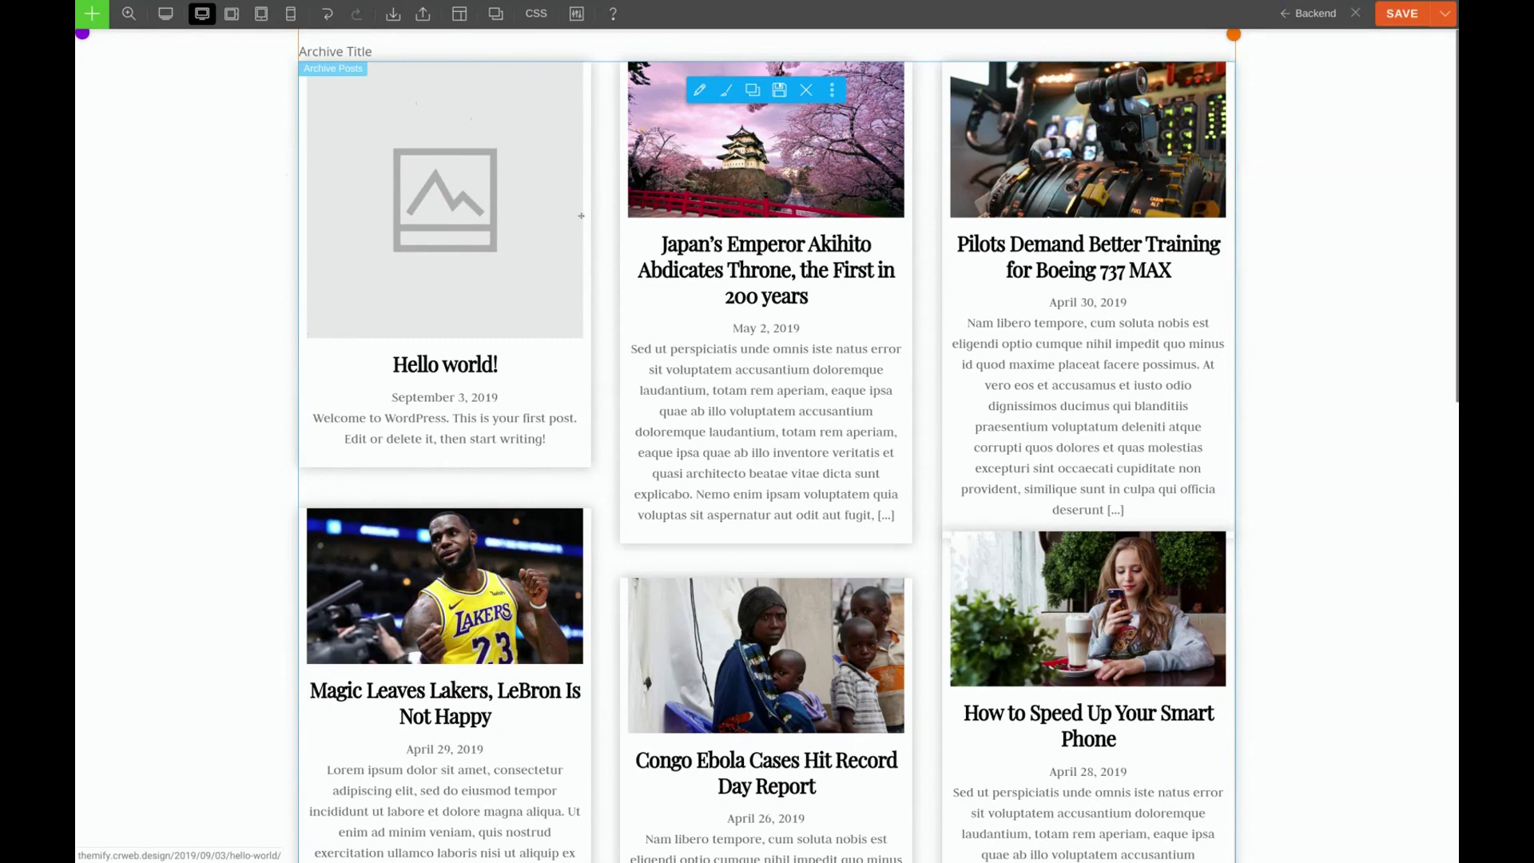
Remove the padding from the archive posts' card container
double_click(632, 406)
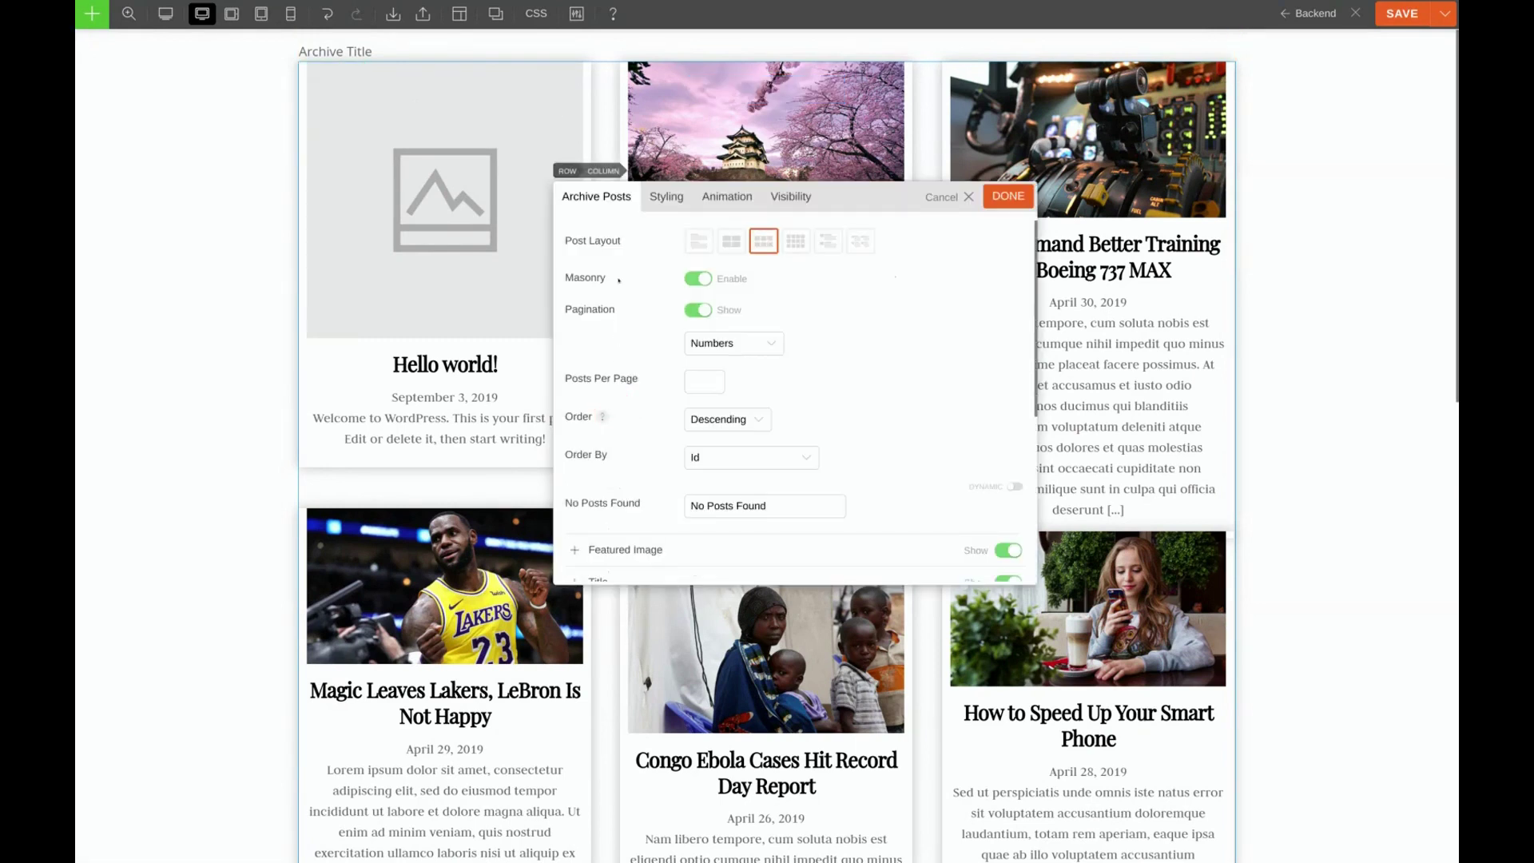
click(666, 196)
click(595, 290)
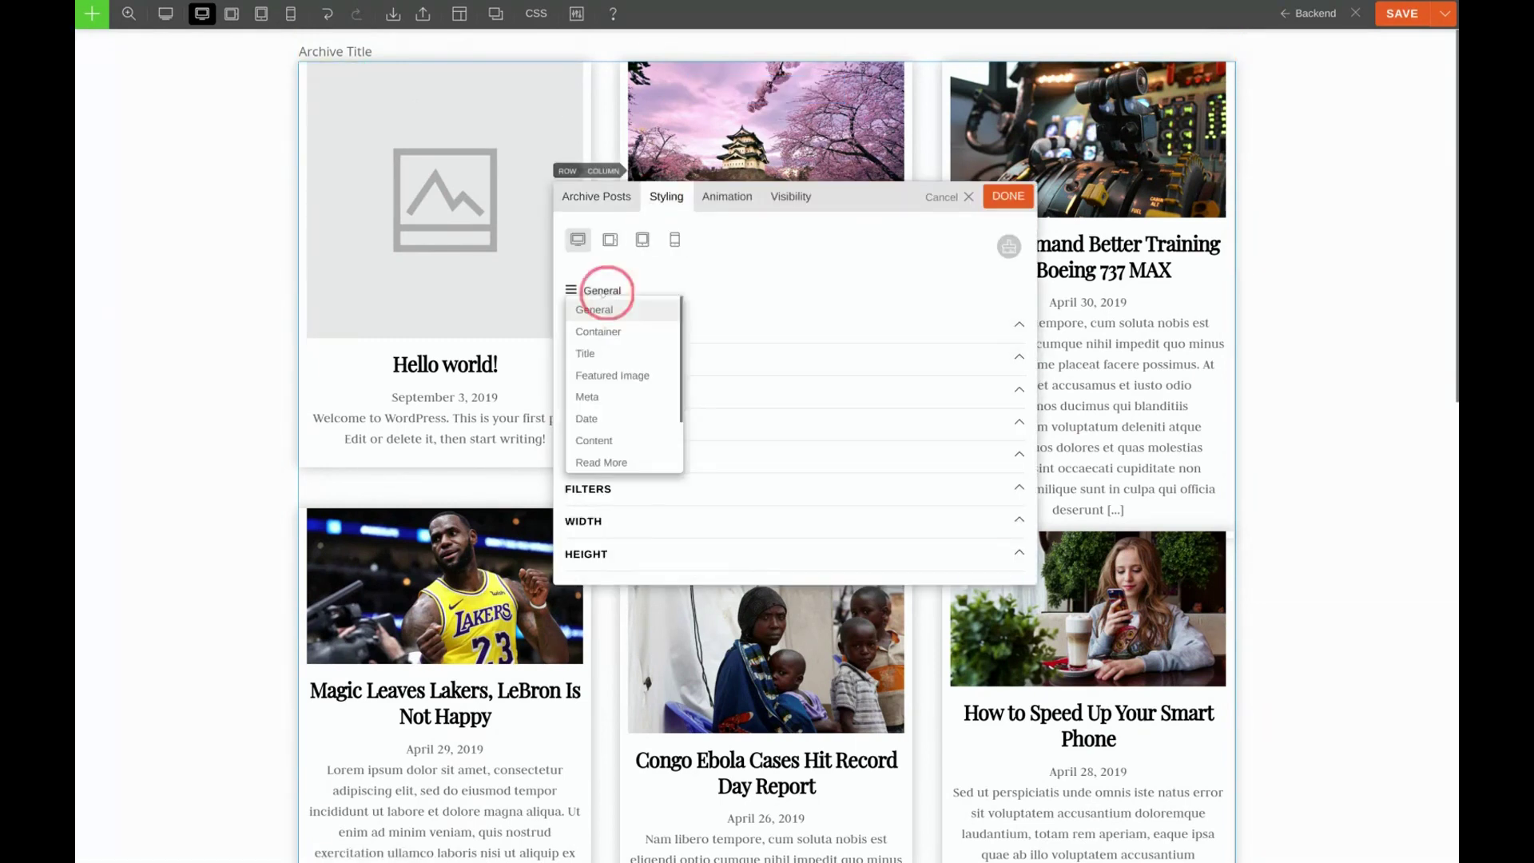
click(594, 326)
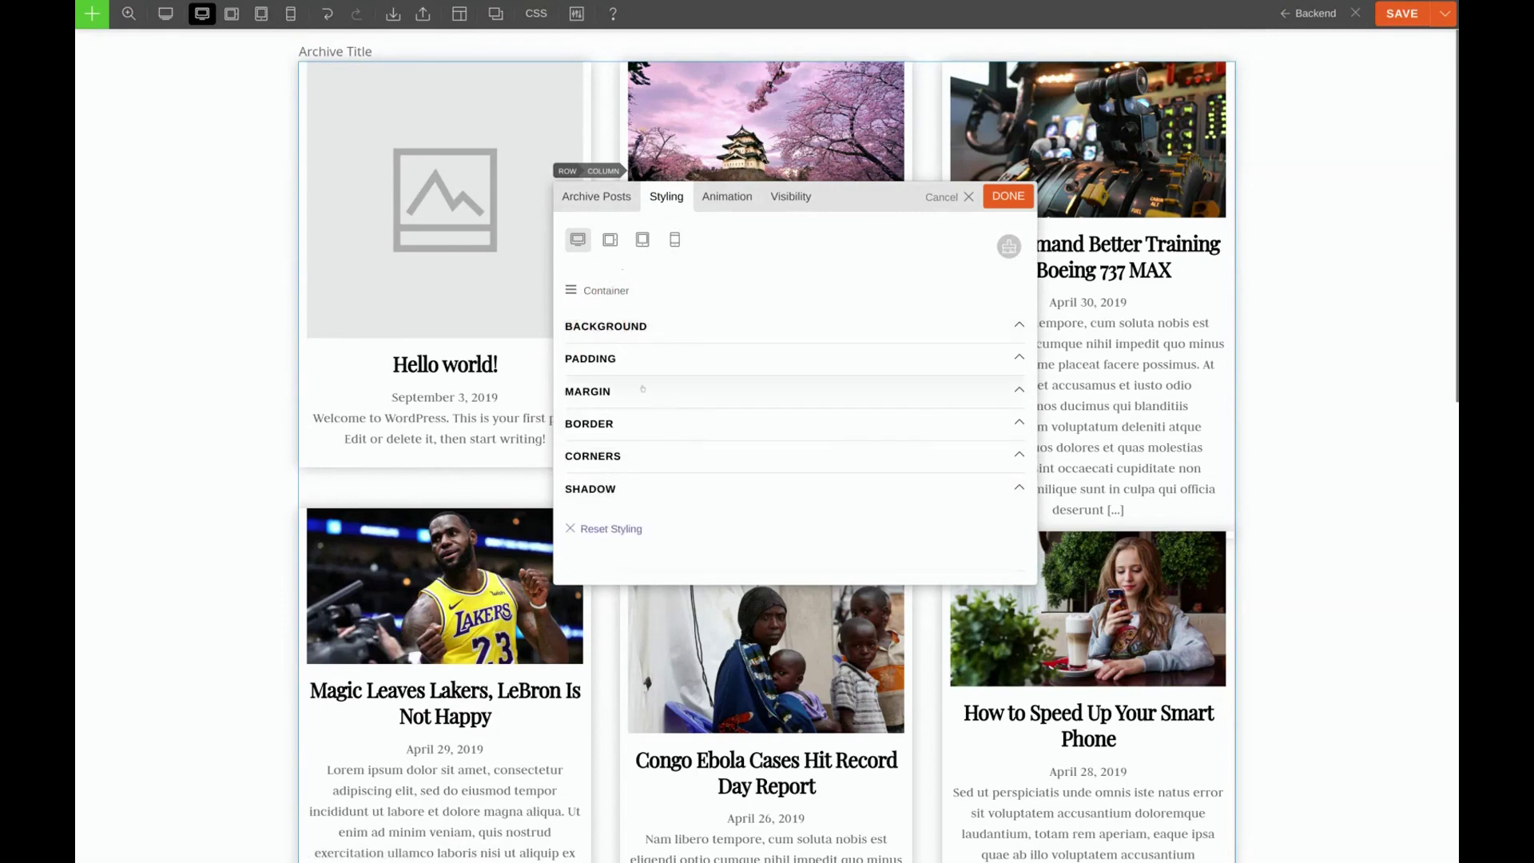
click(642, 360)
double_click(780, 459)
key(BackSpace)
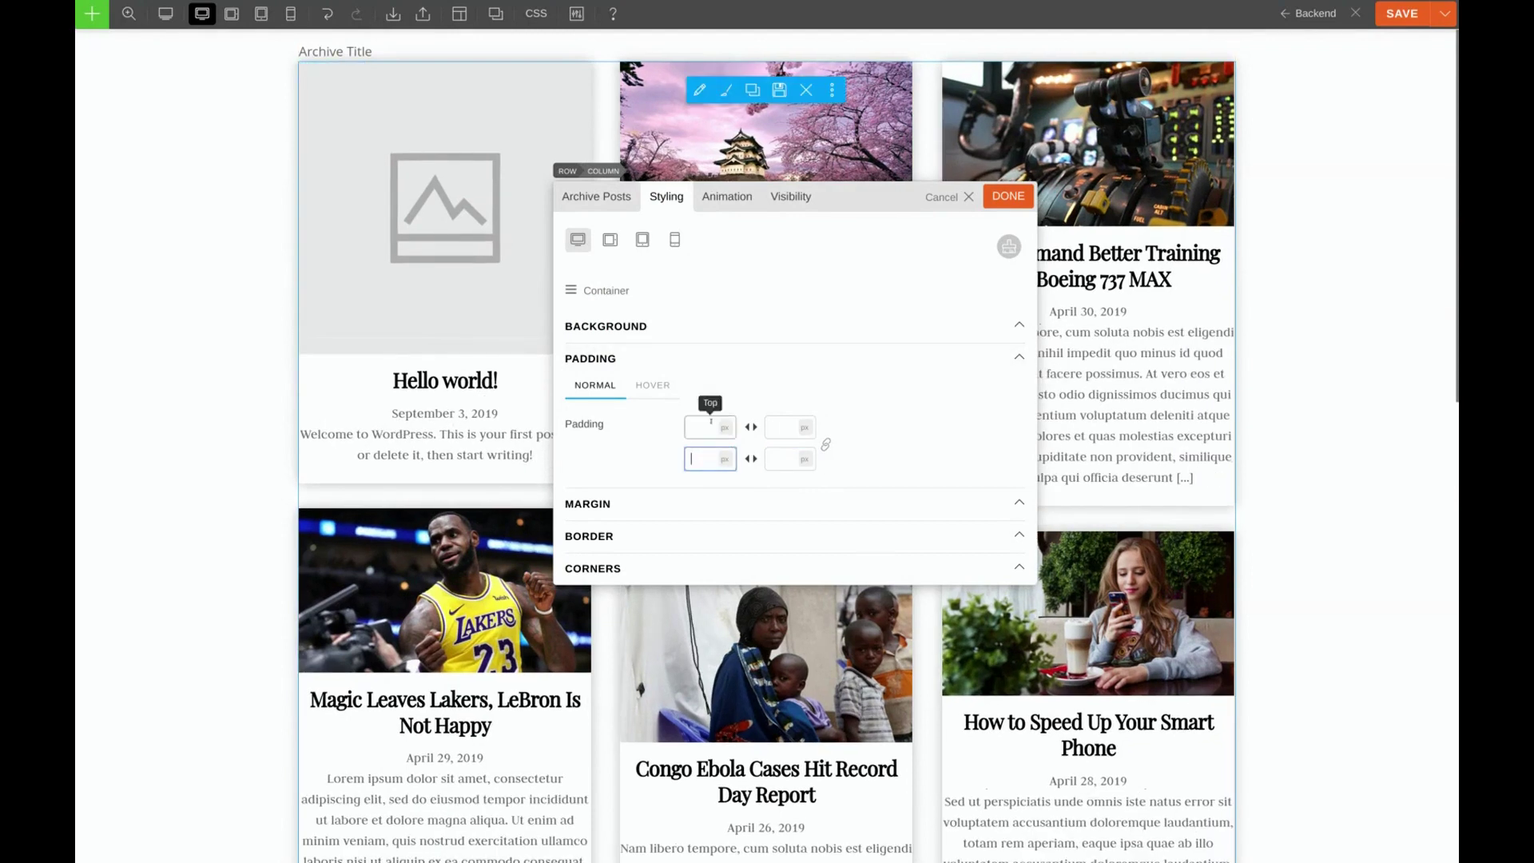
Give the post Content text 10px left and right padding
click(571, 291)
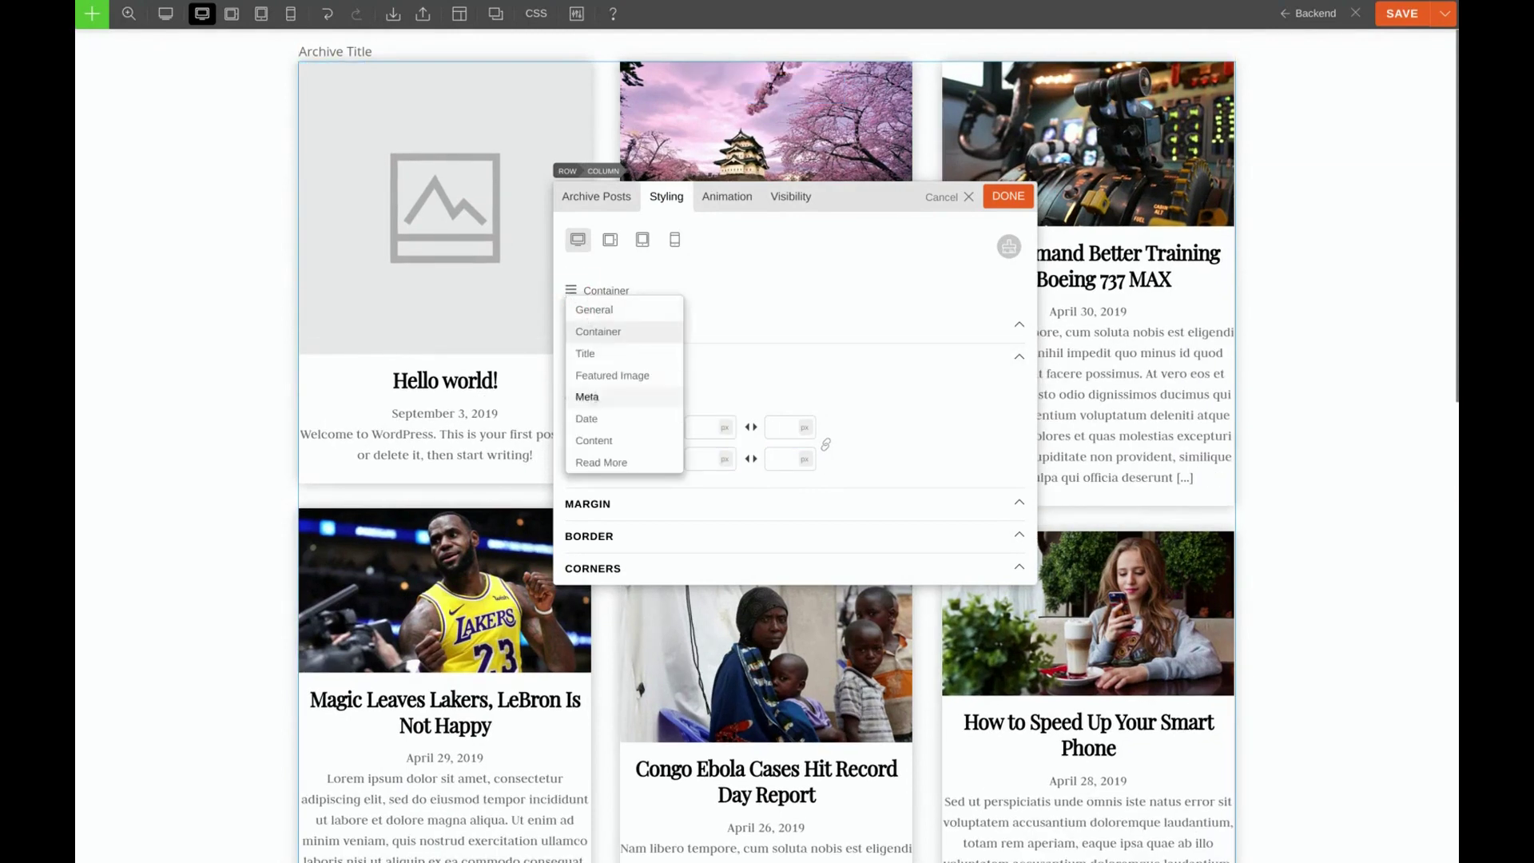
click(596, 440)
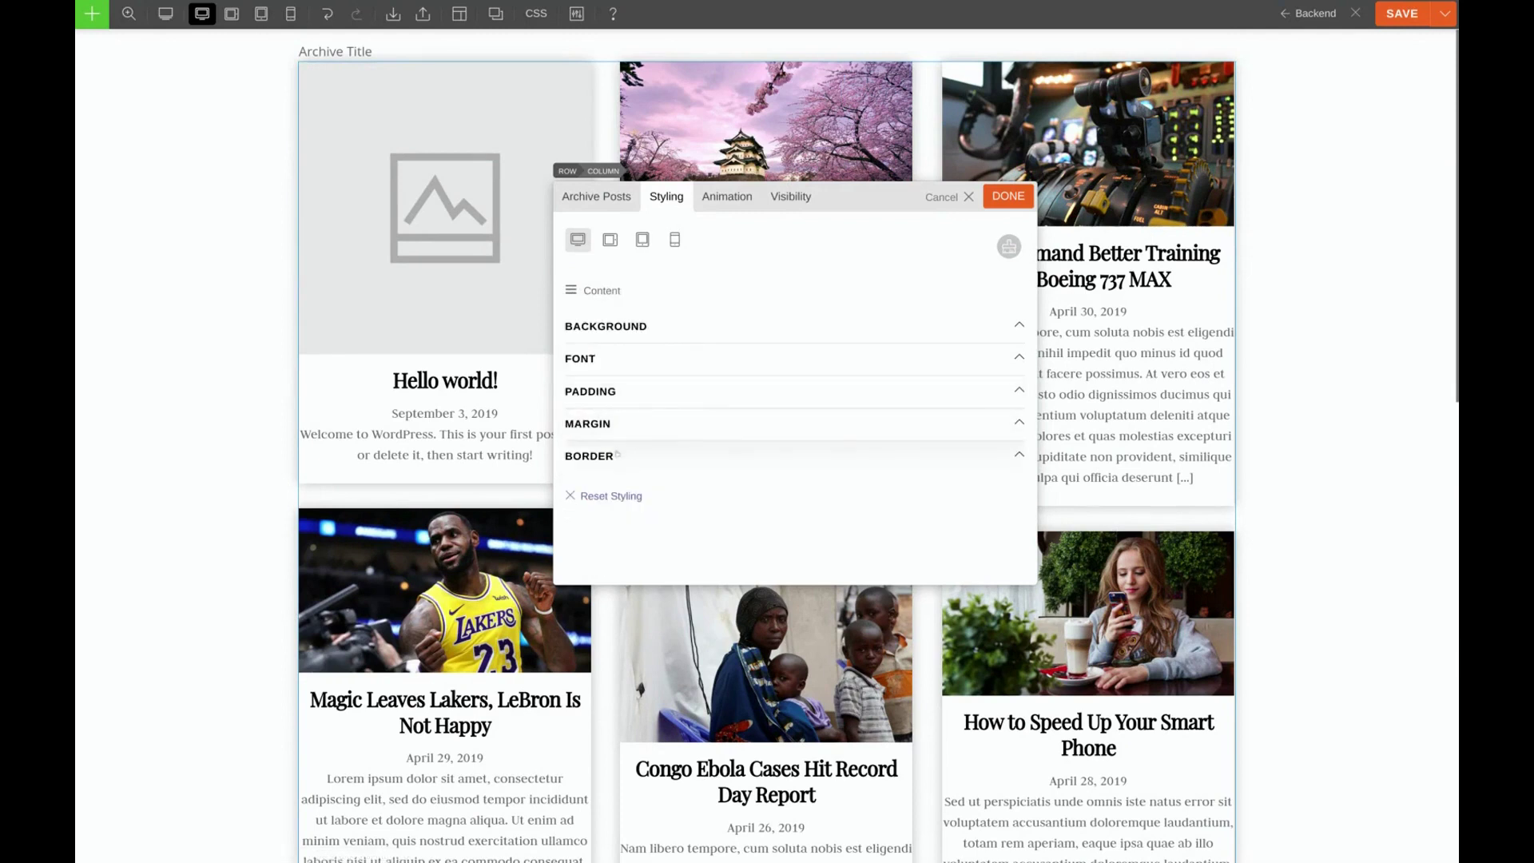
click(601, 391)
text(10)
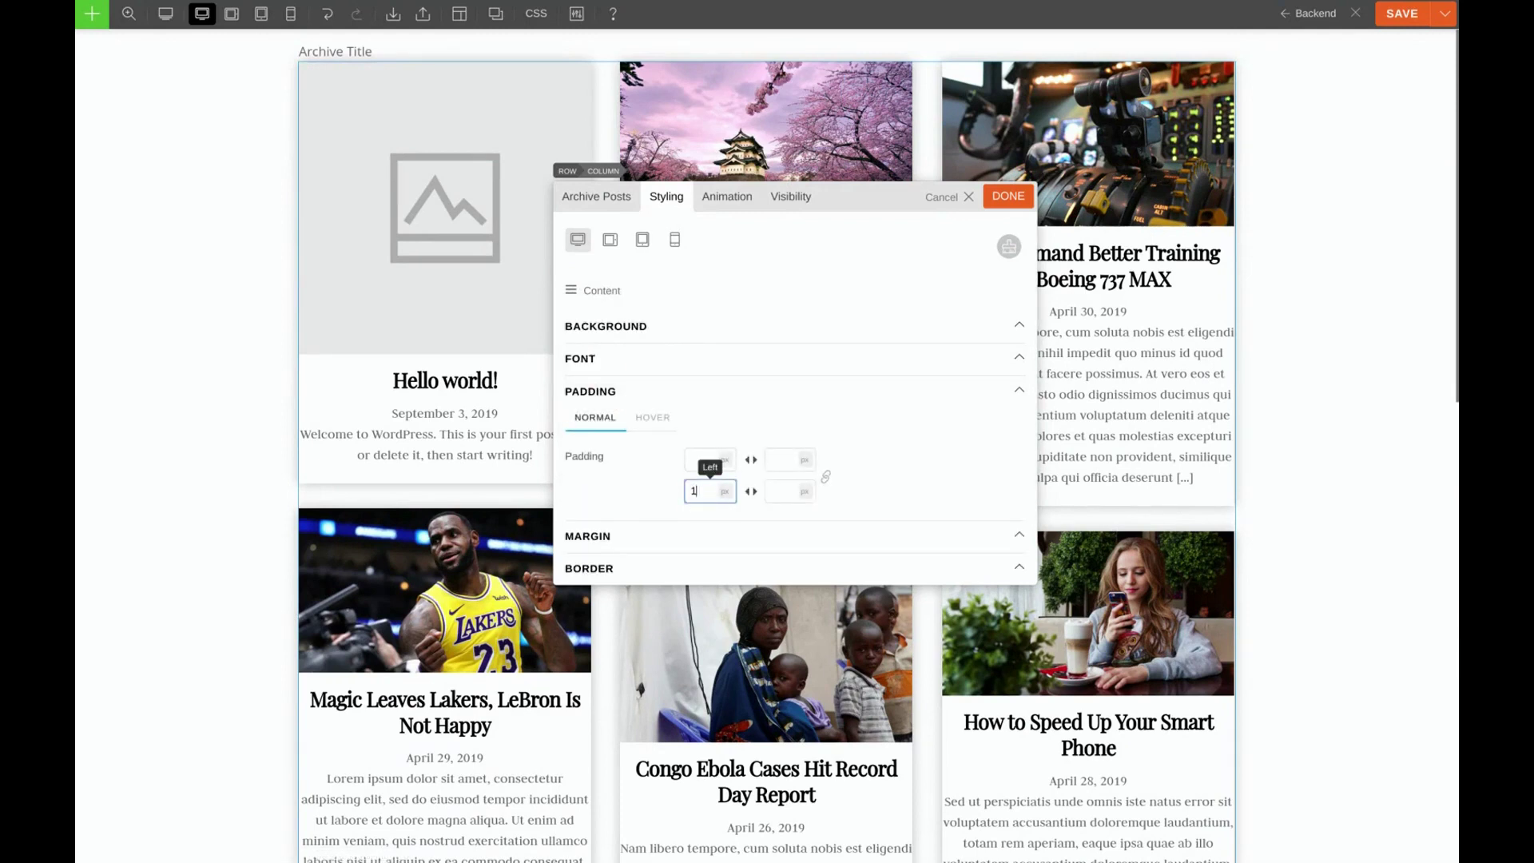
click(790, 490)
text(10)
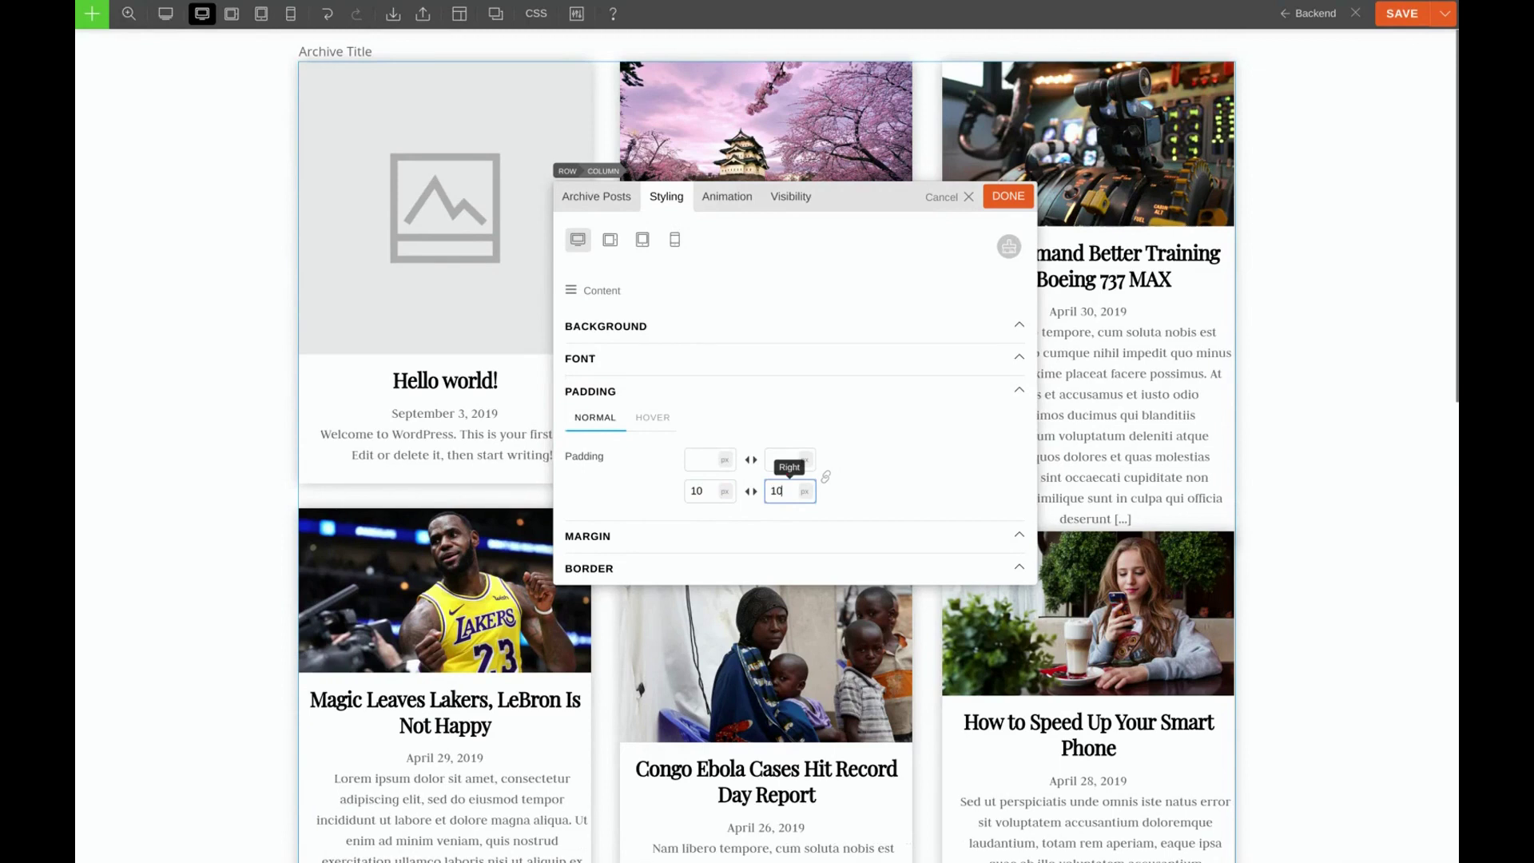
click(1006, 196)
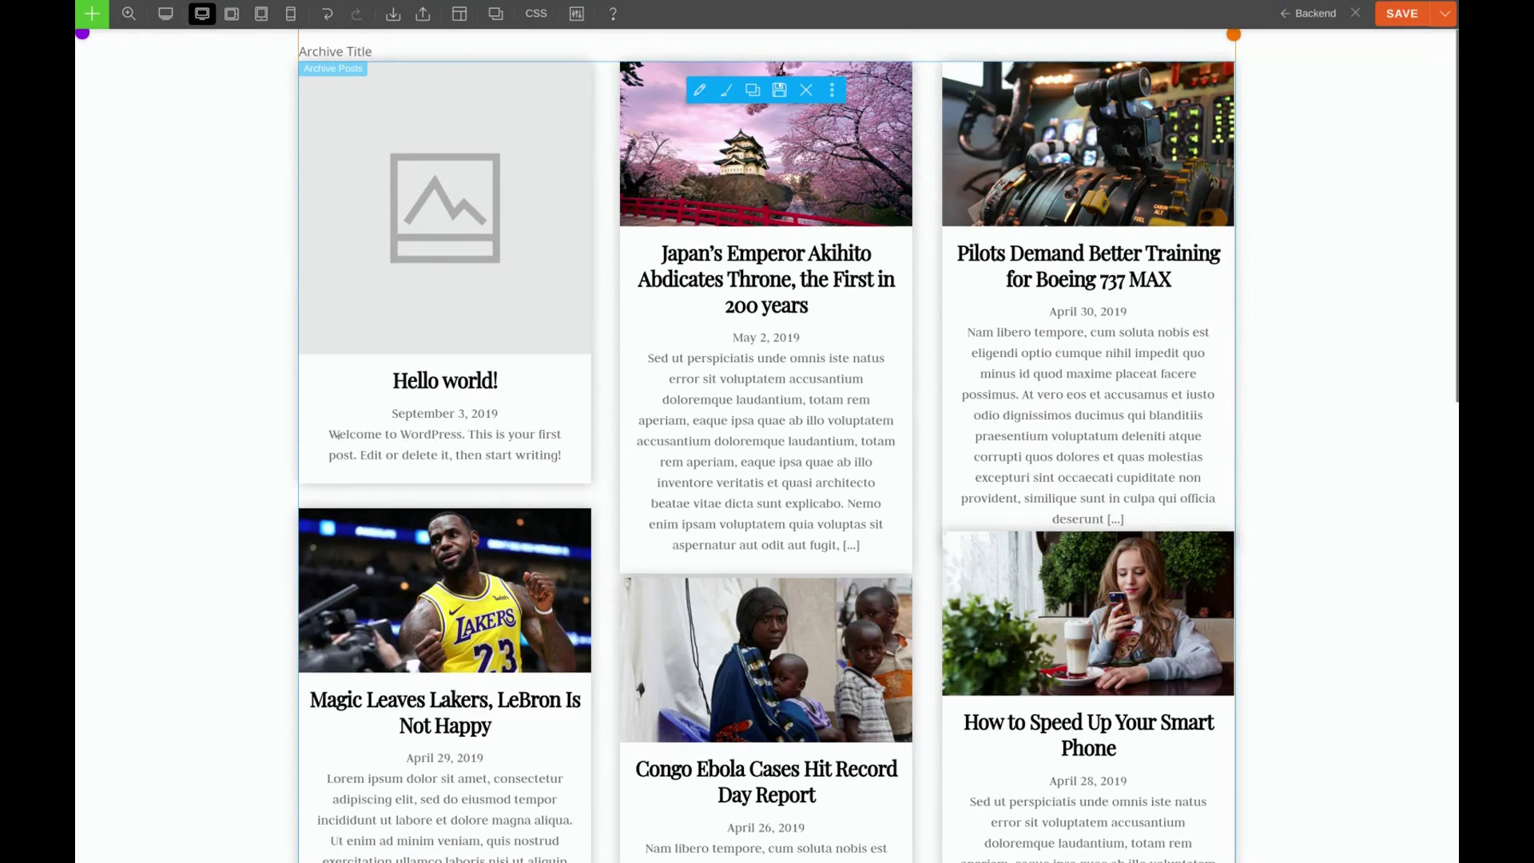
Add 15px top padding to the archive posts' Content text
click(699, 90)
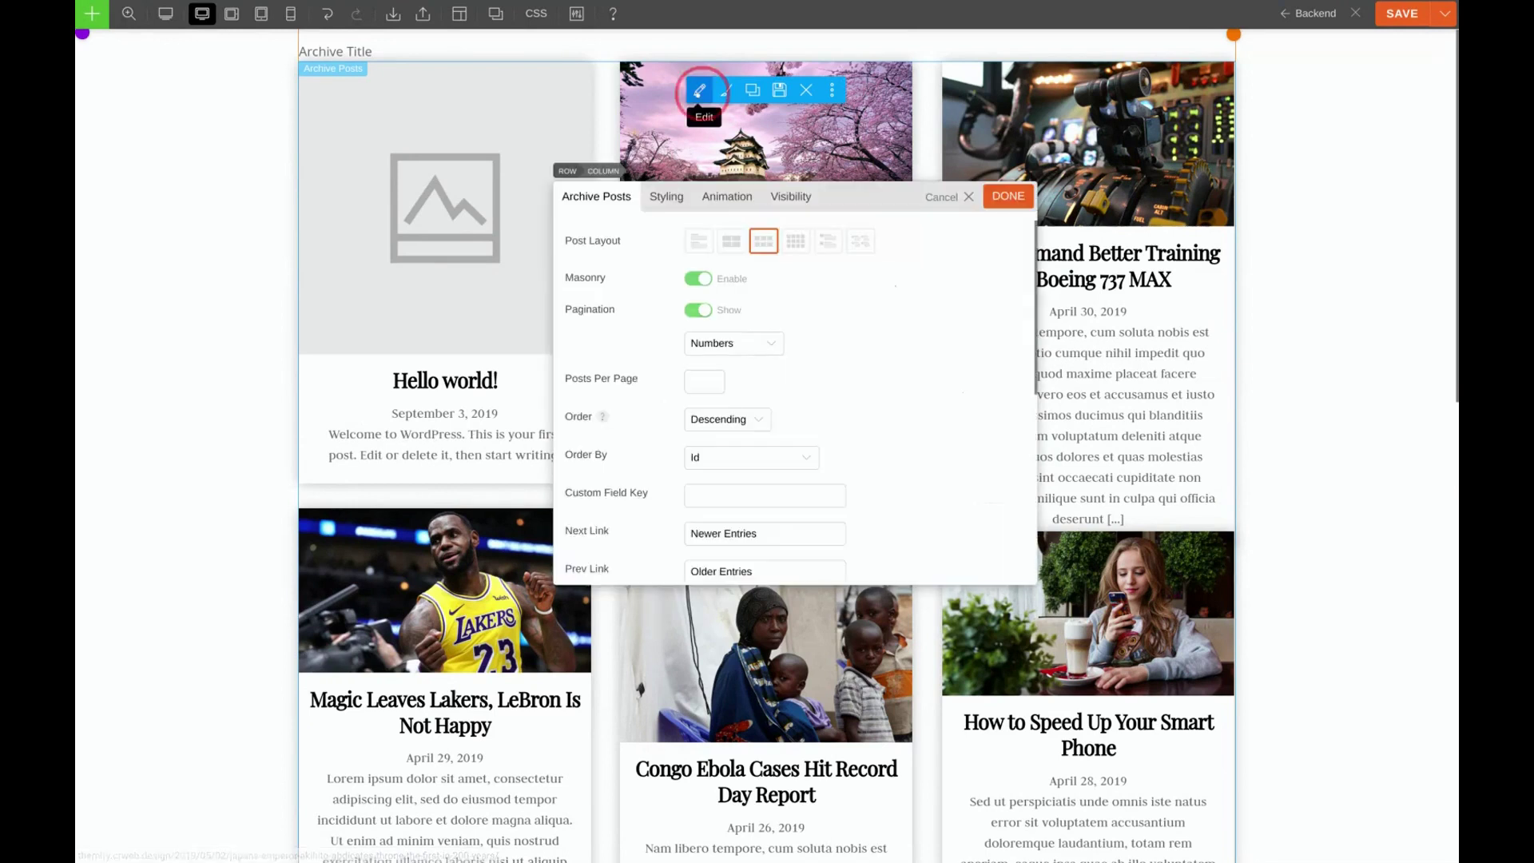
click(666, 197)
click(601, 290)
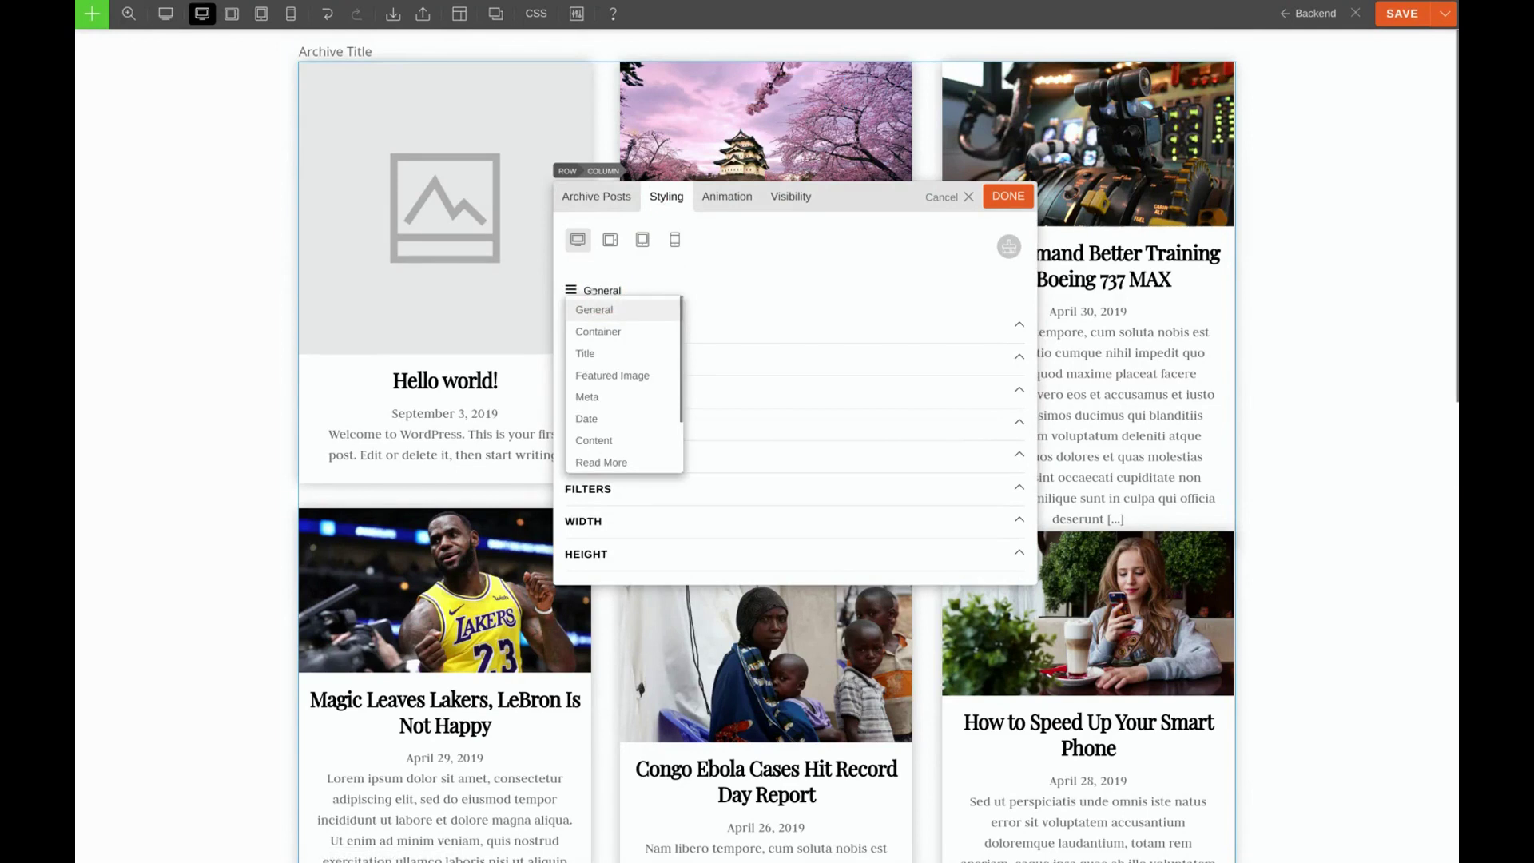
click(594, 440)
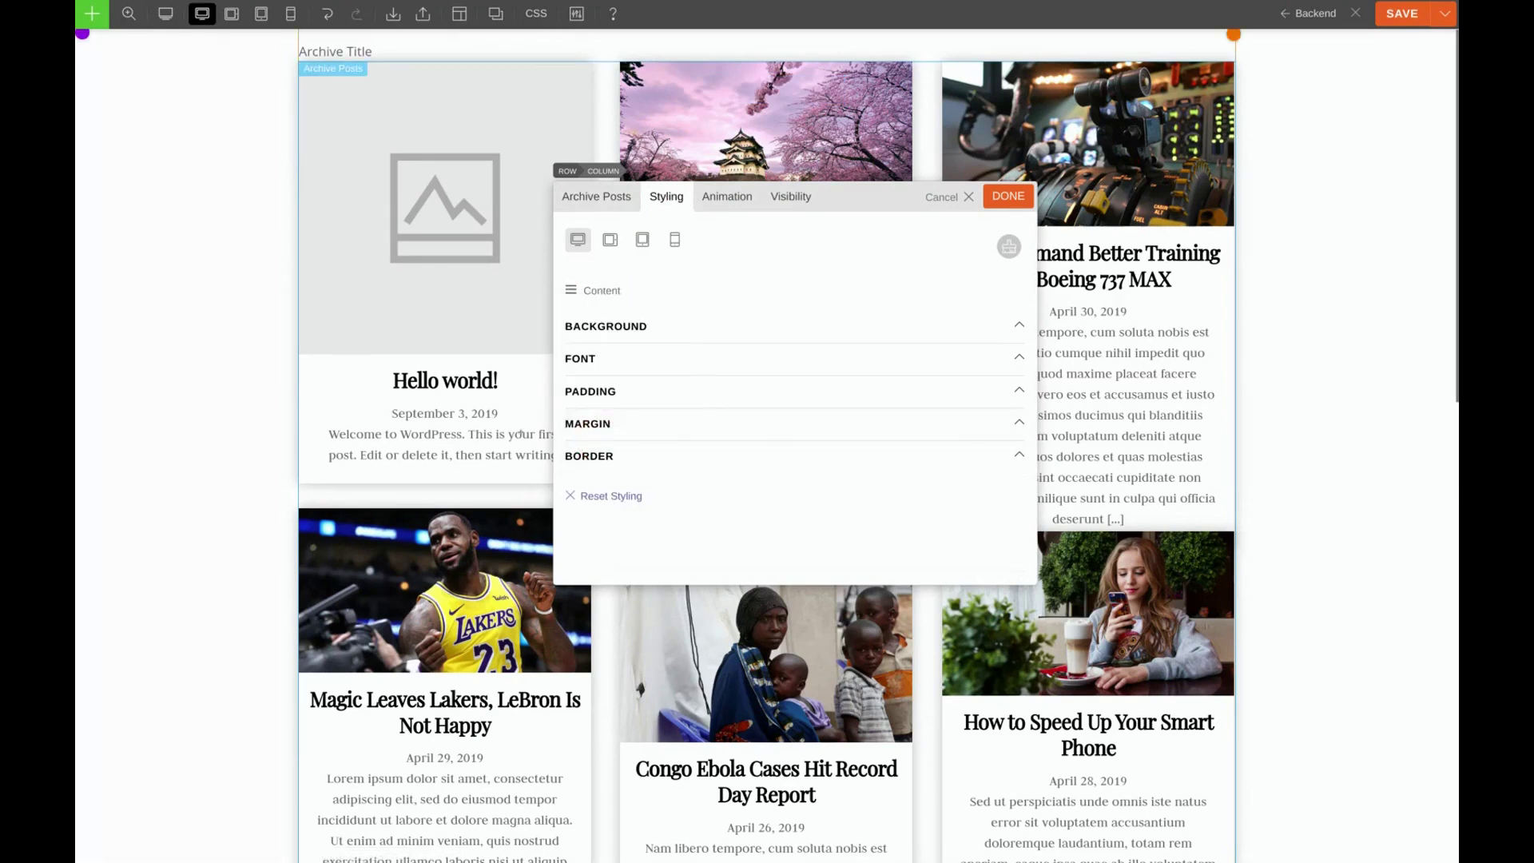
click(671, 423)
click(672, 430)
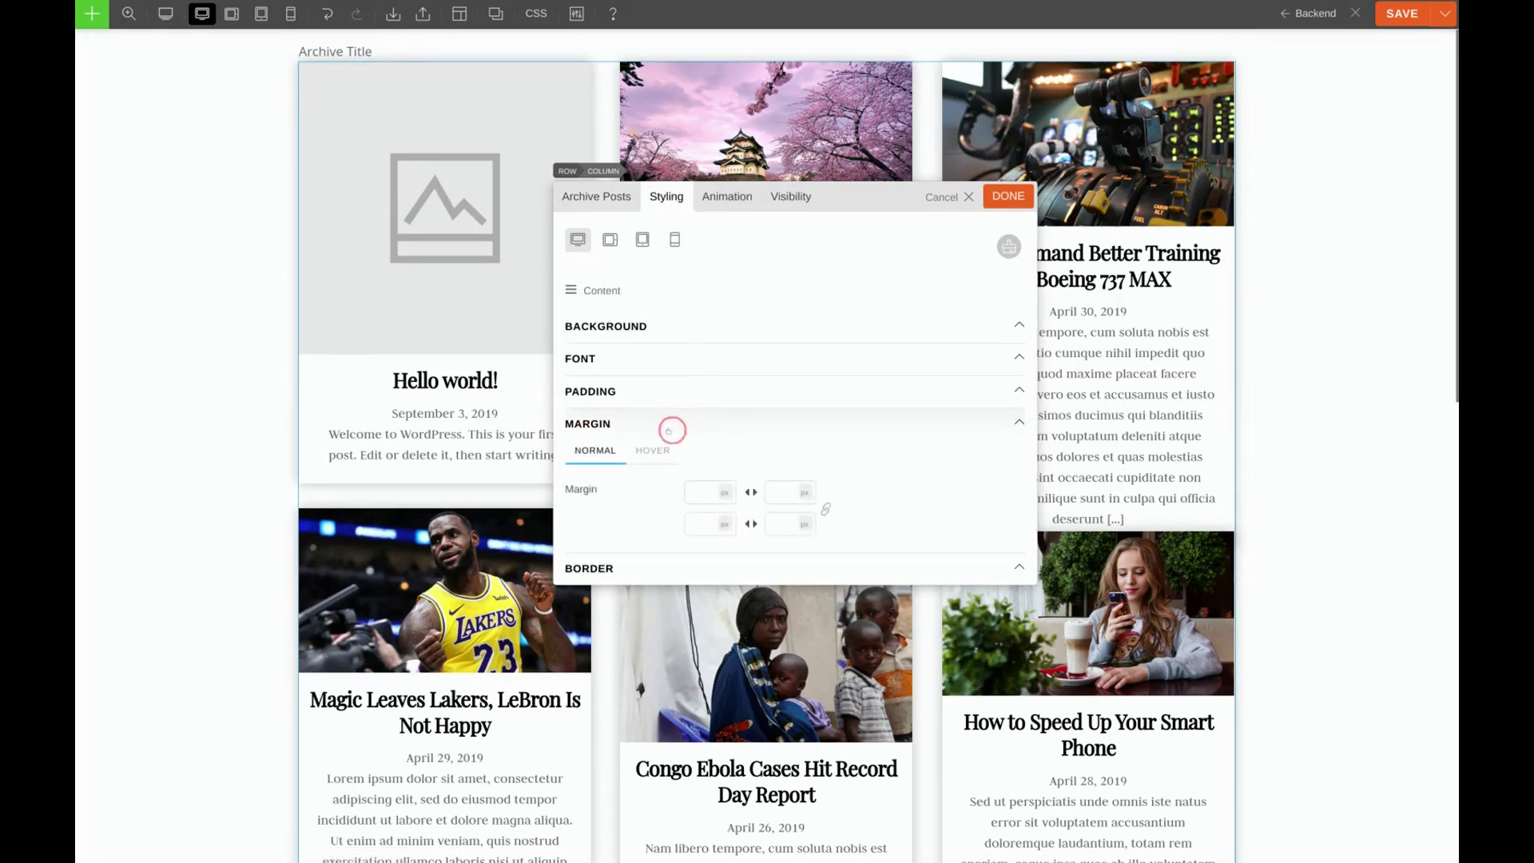
click(694, 394)
click(700, 459)
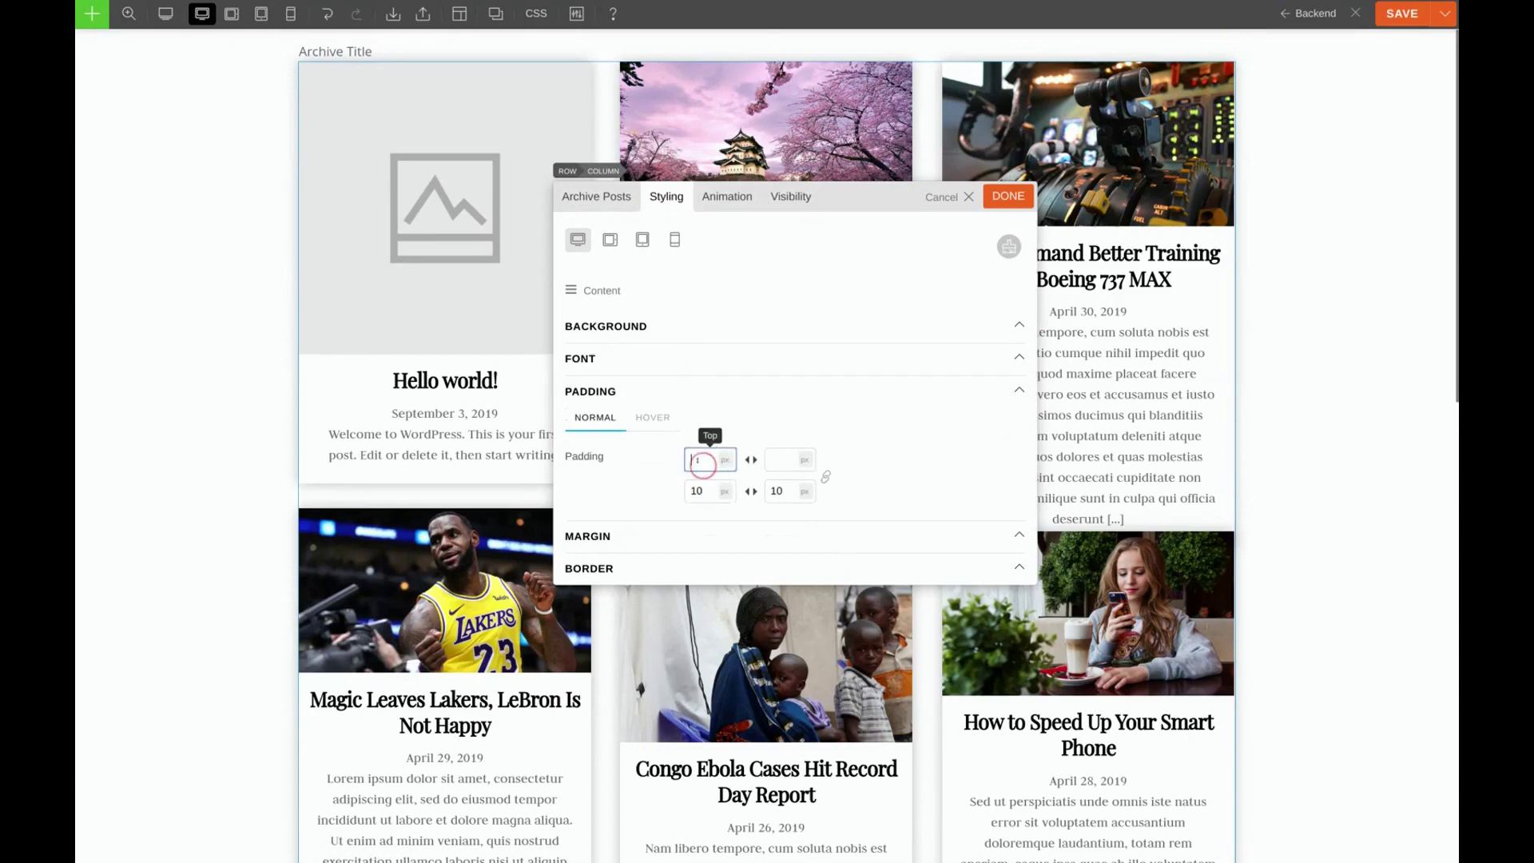
text(10)
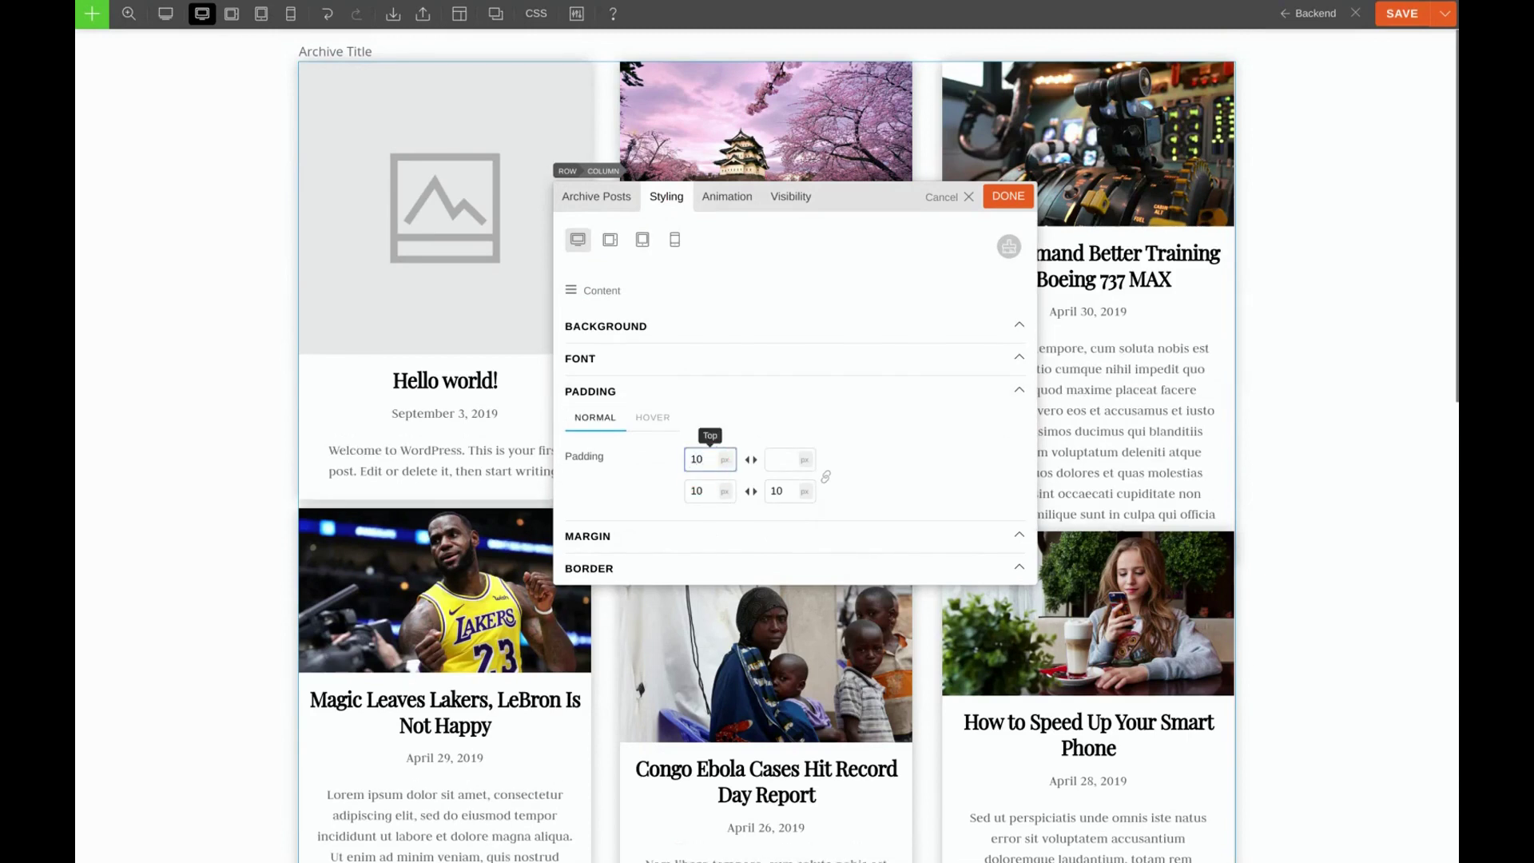
key(BackSpace)
text(5)
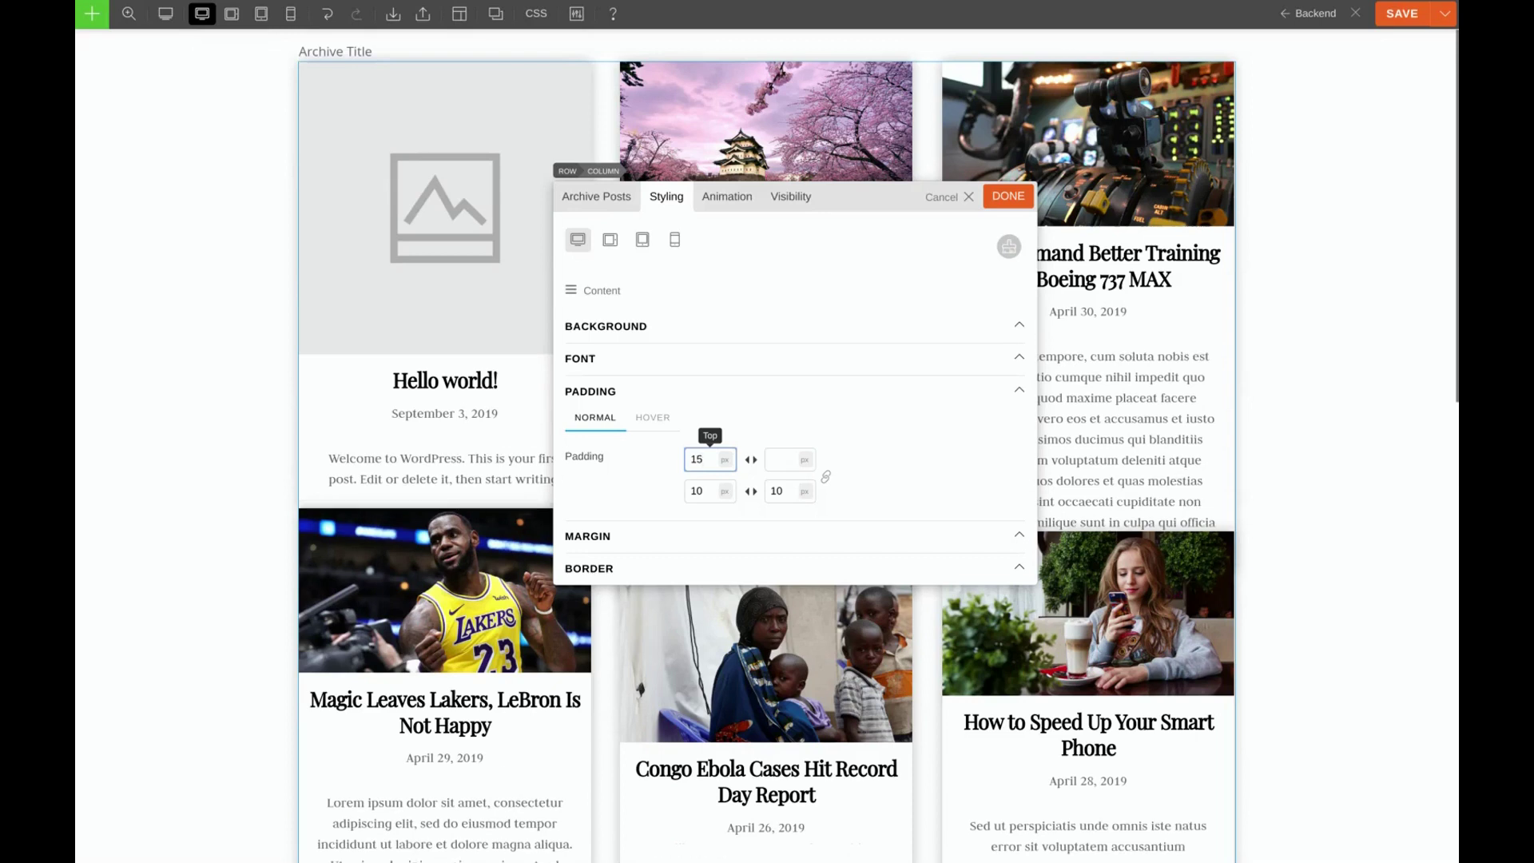
Apply the content padding, save the archive template and exit the builder
click(1008, 196)
scroll(767, 444, down, 3)
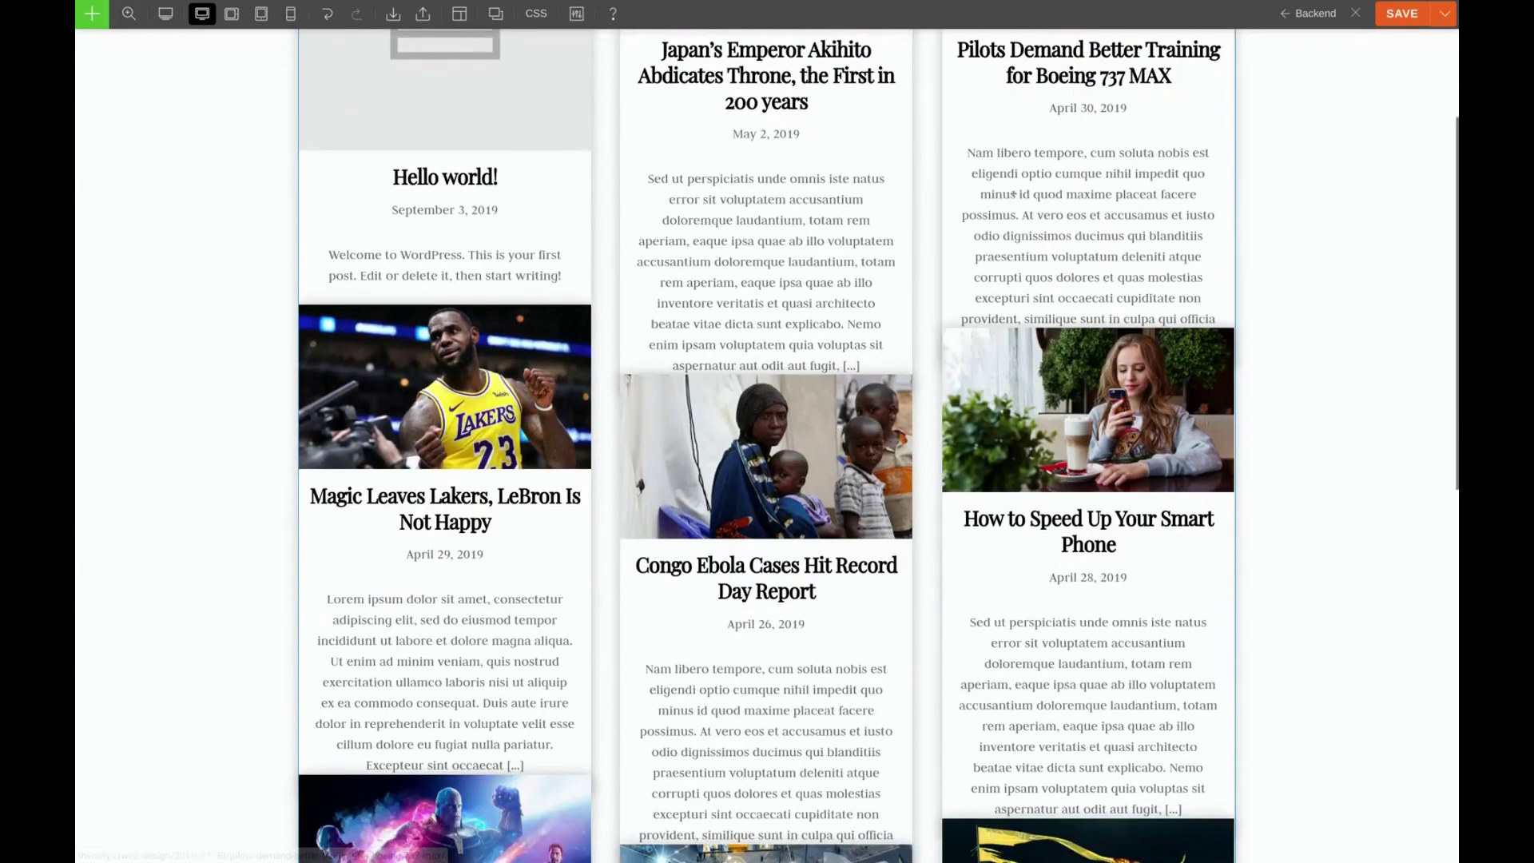
click(1392, 16)
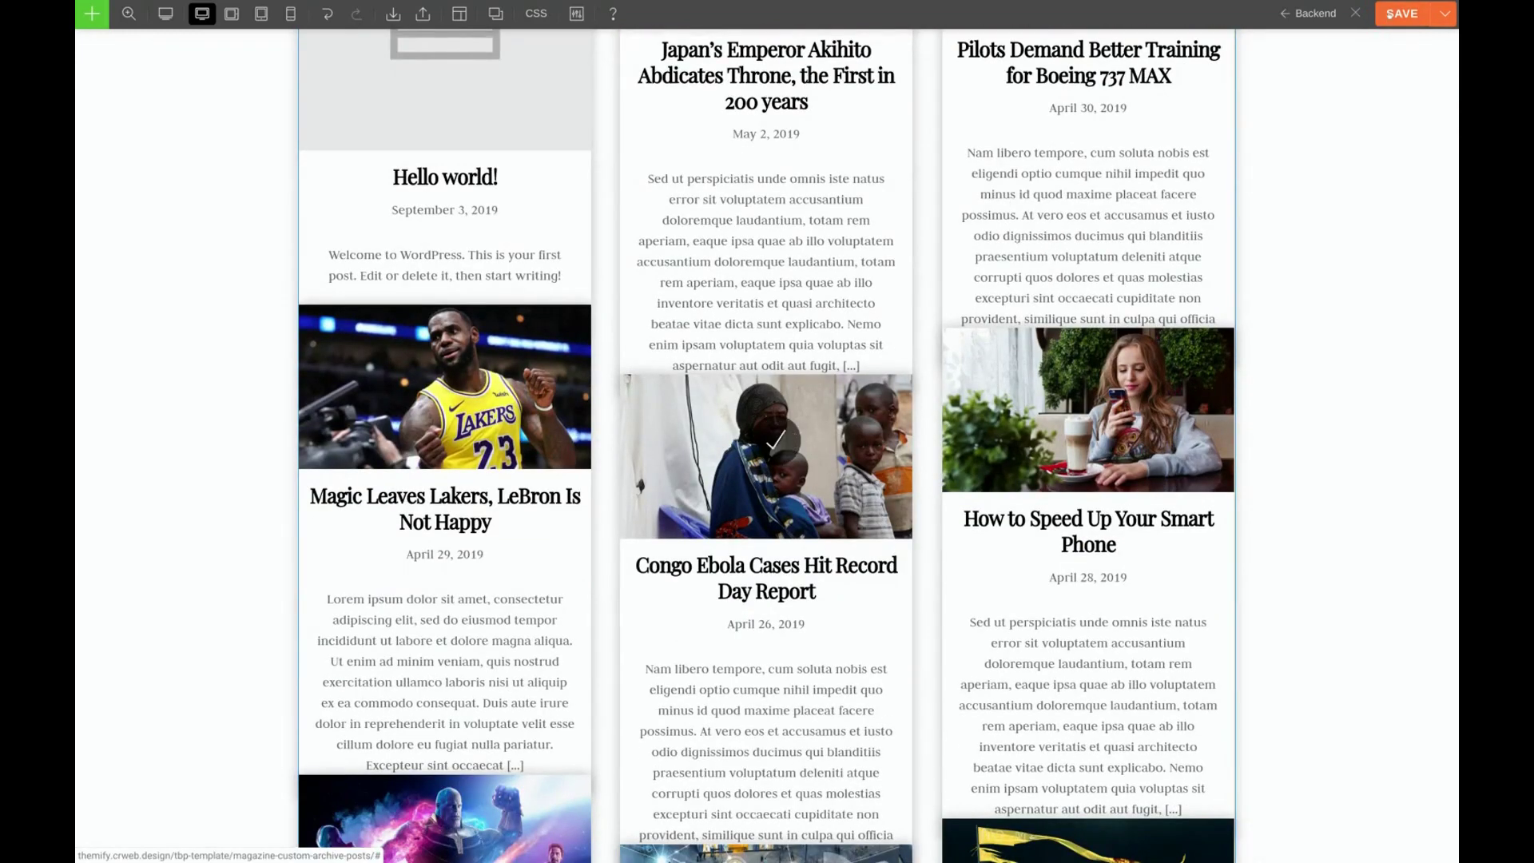
click(1353, 13)
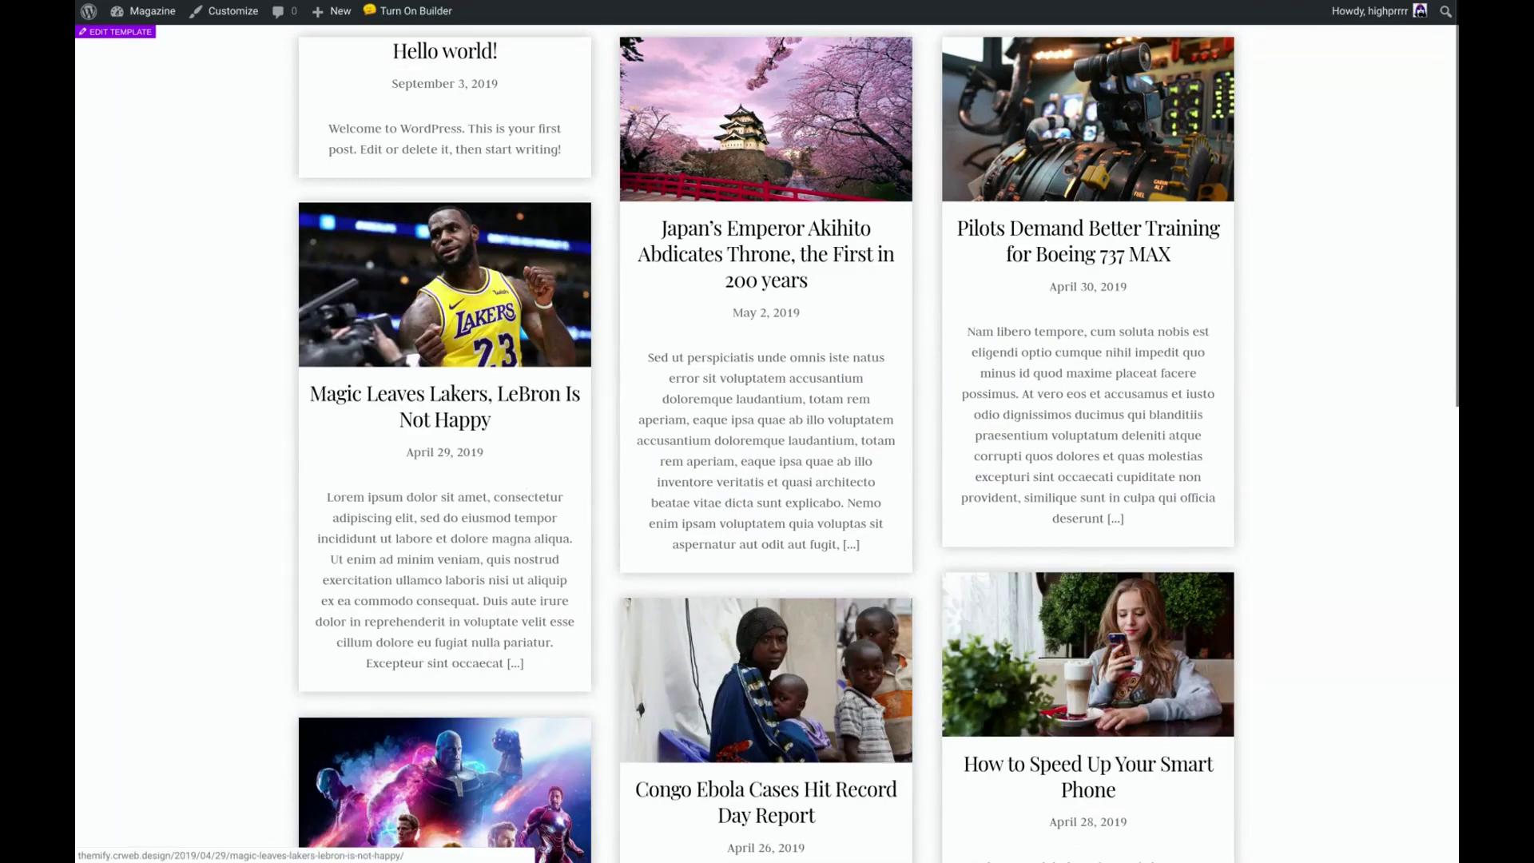
From the dashboard's Posts > Categories list, view the Photography category page
click(141, 12)
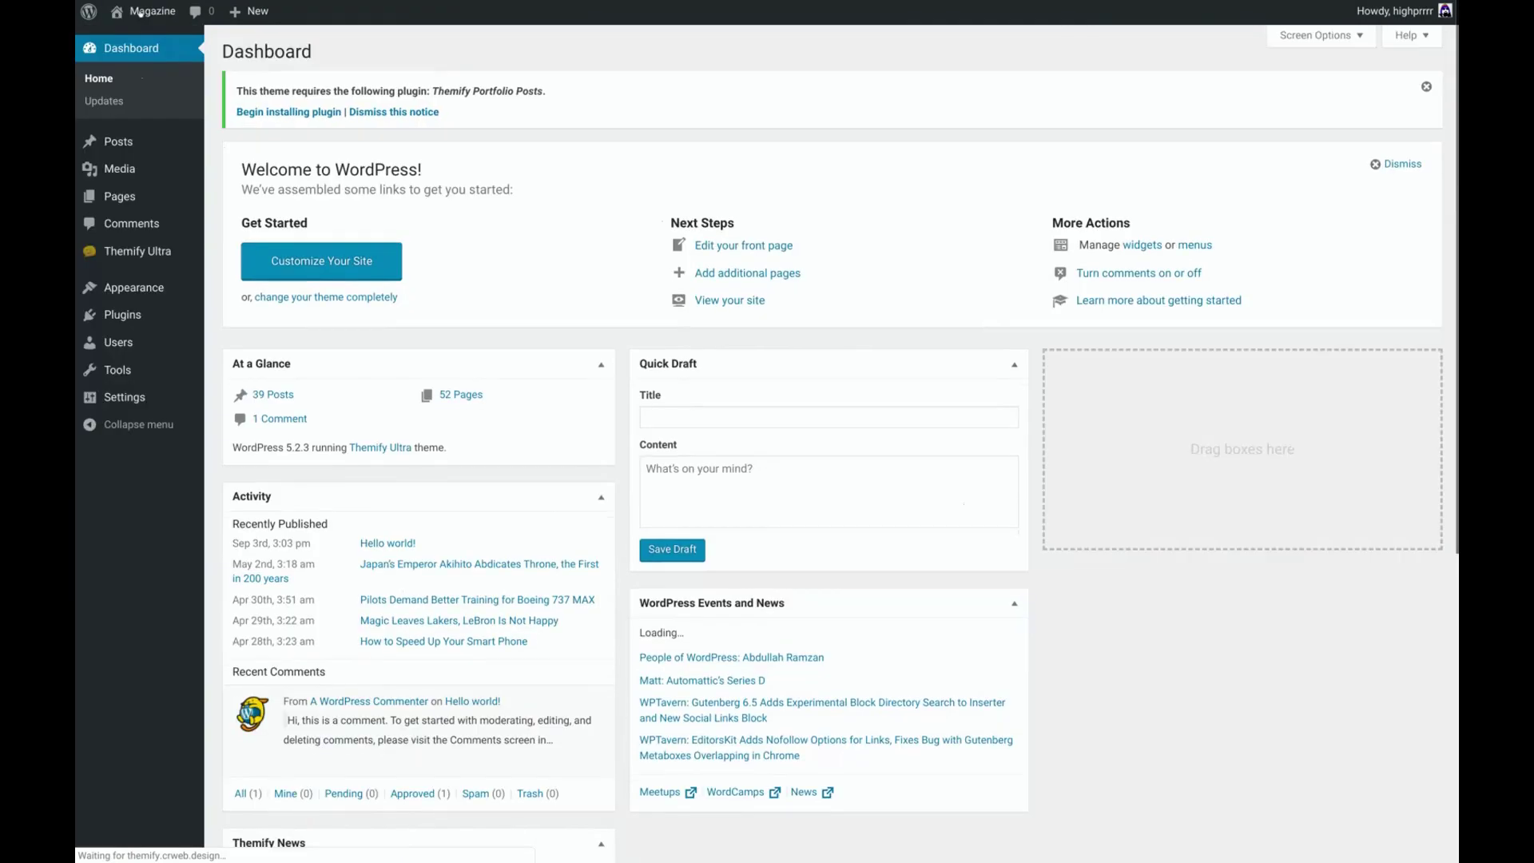
mouse_move(122, 137)
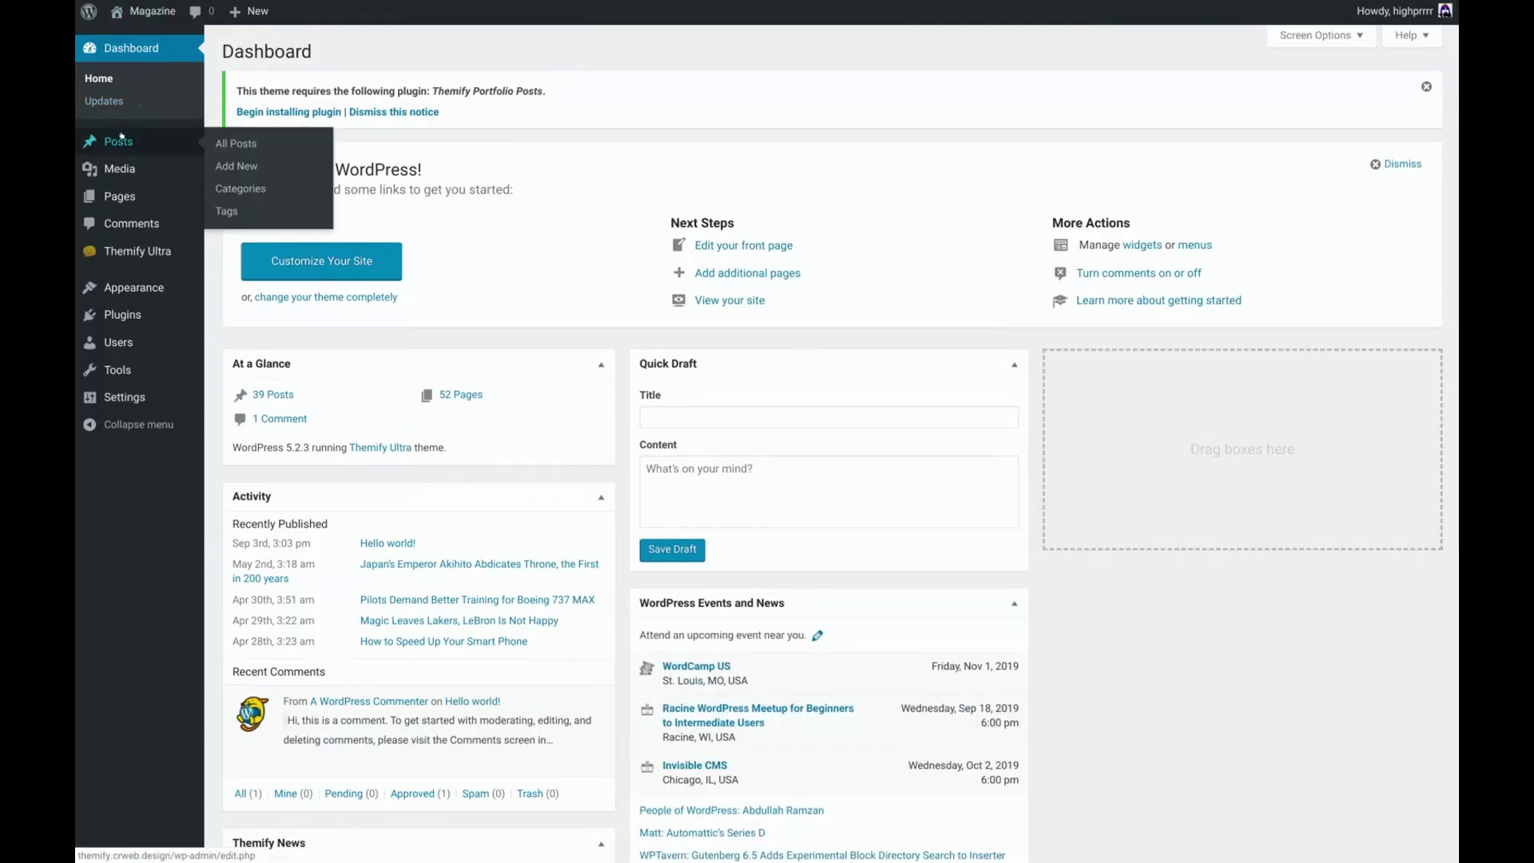
click(248, 190)
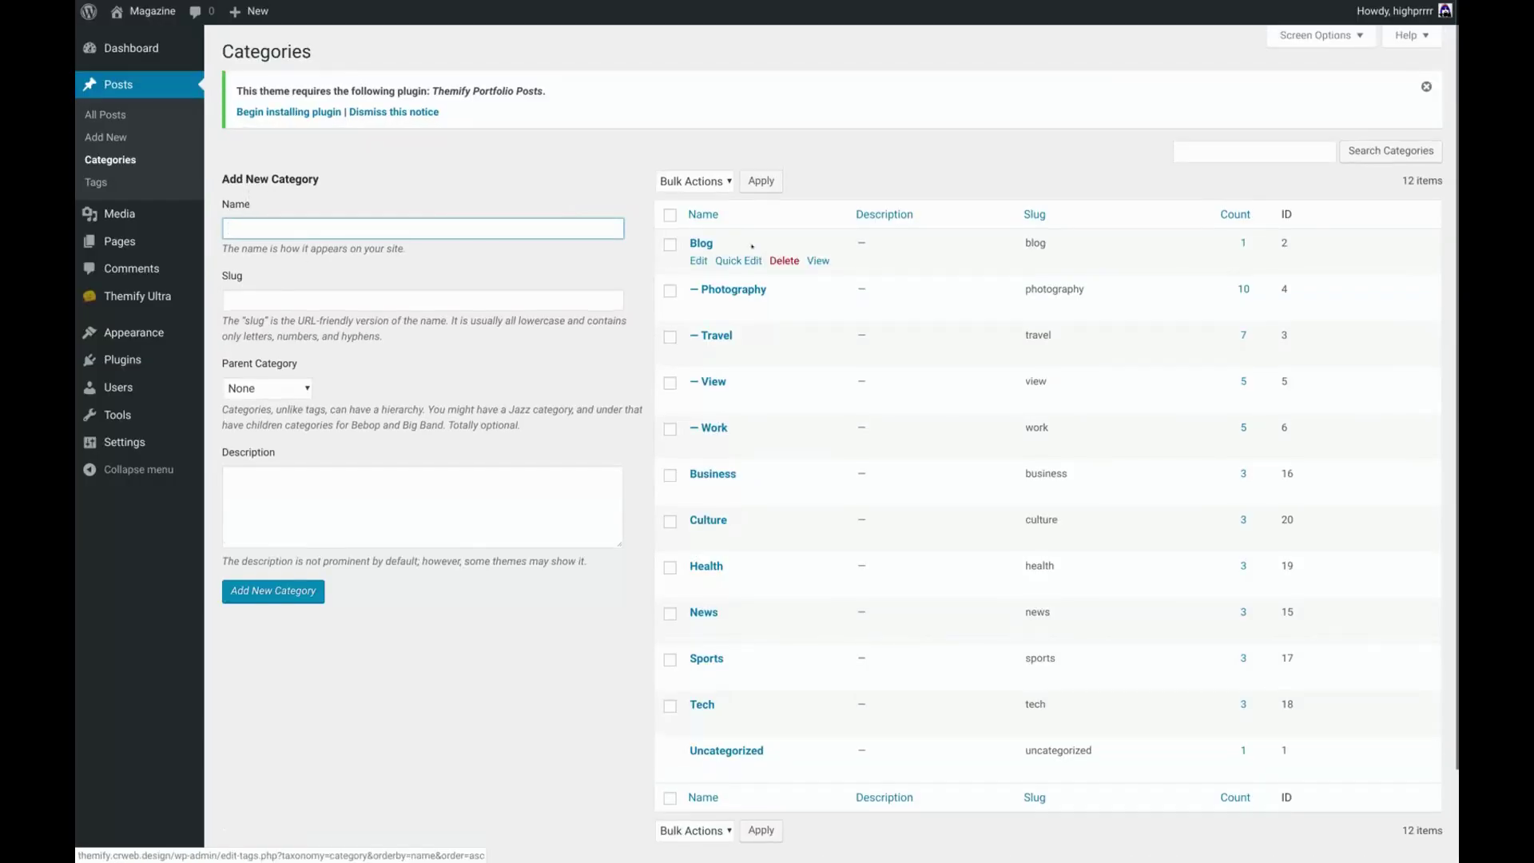
click(822, 310)
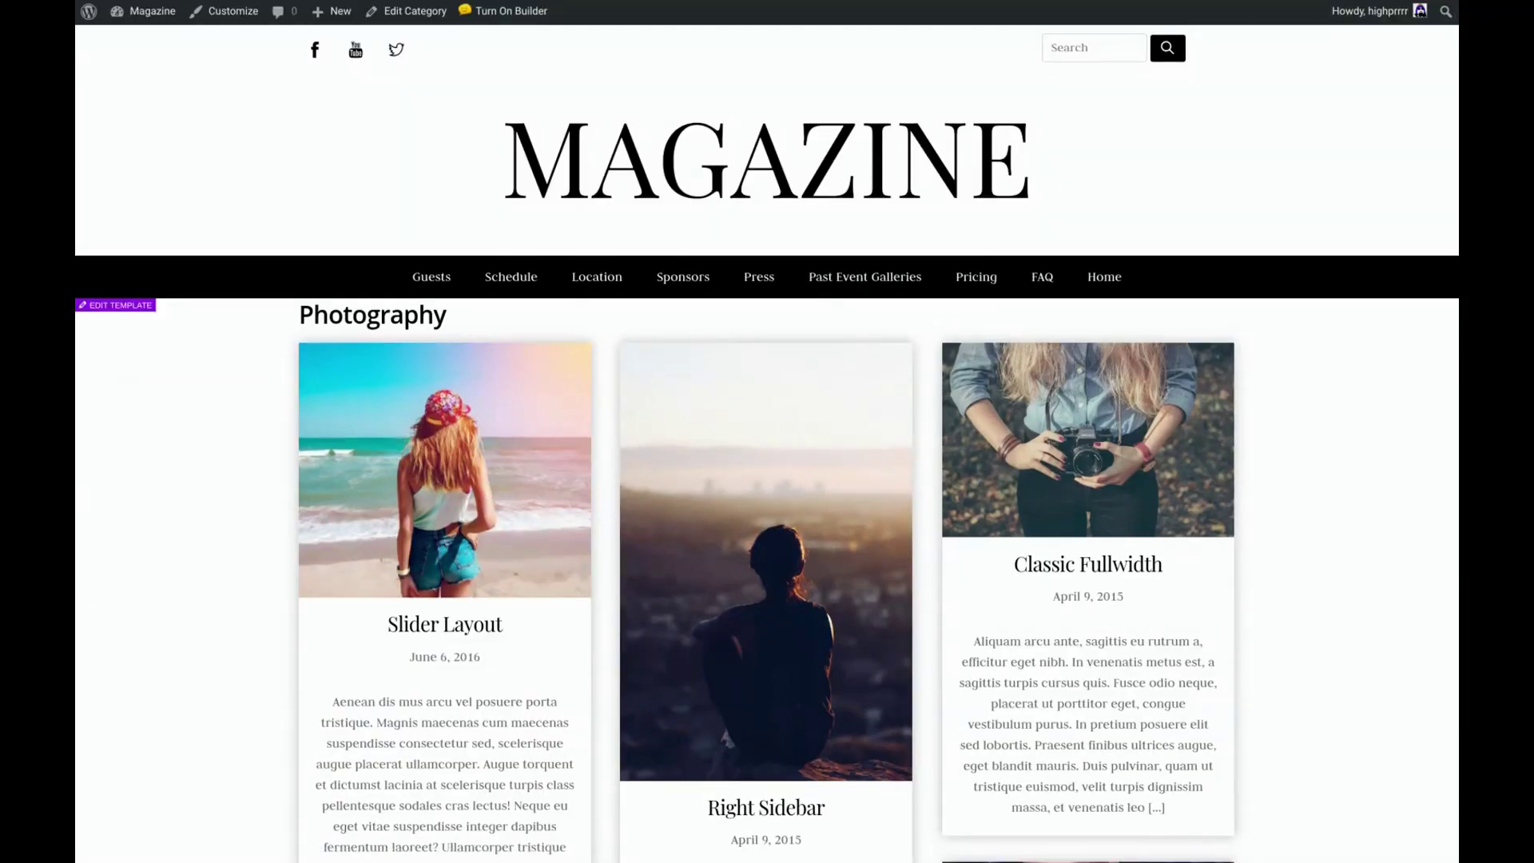
Open the Photography page's archive template in Themify Builder via EDIT TEMPLATE
scroll(632, 461, down, 2)
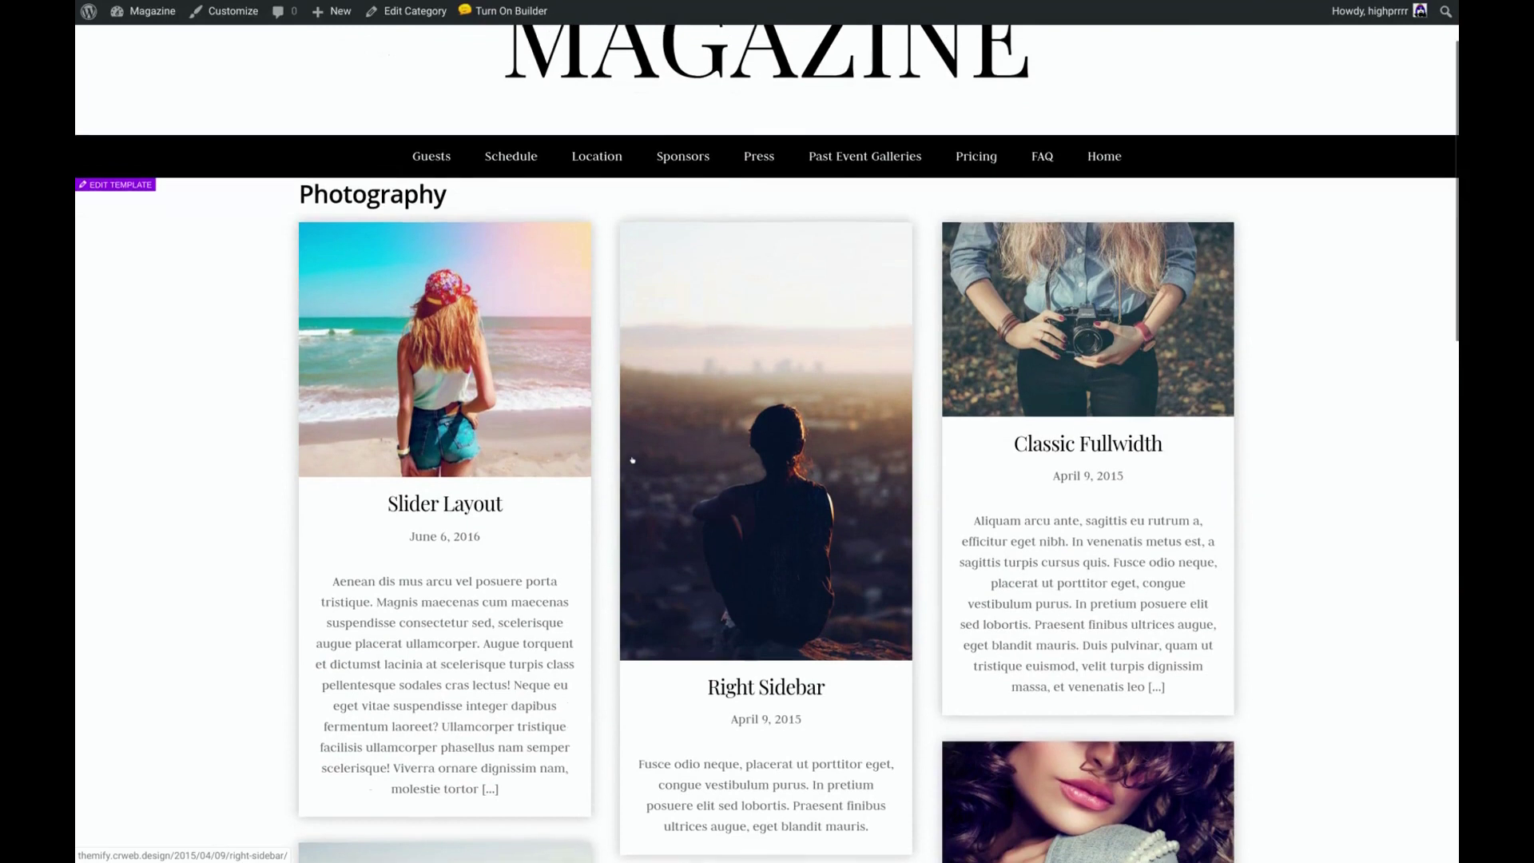
scroll(632, 461, up, 2)
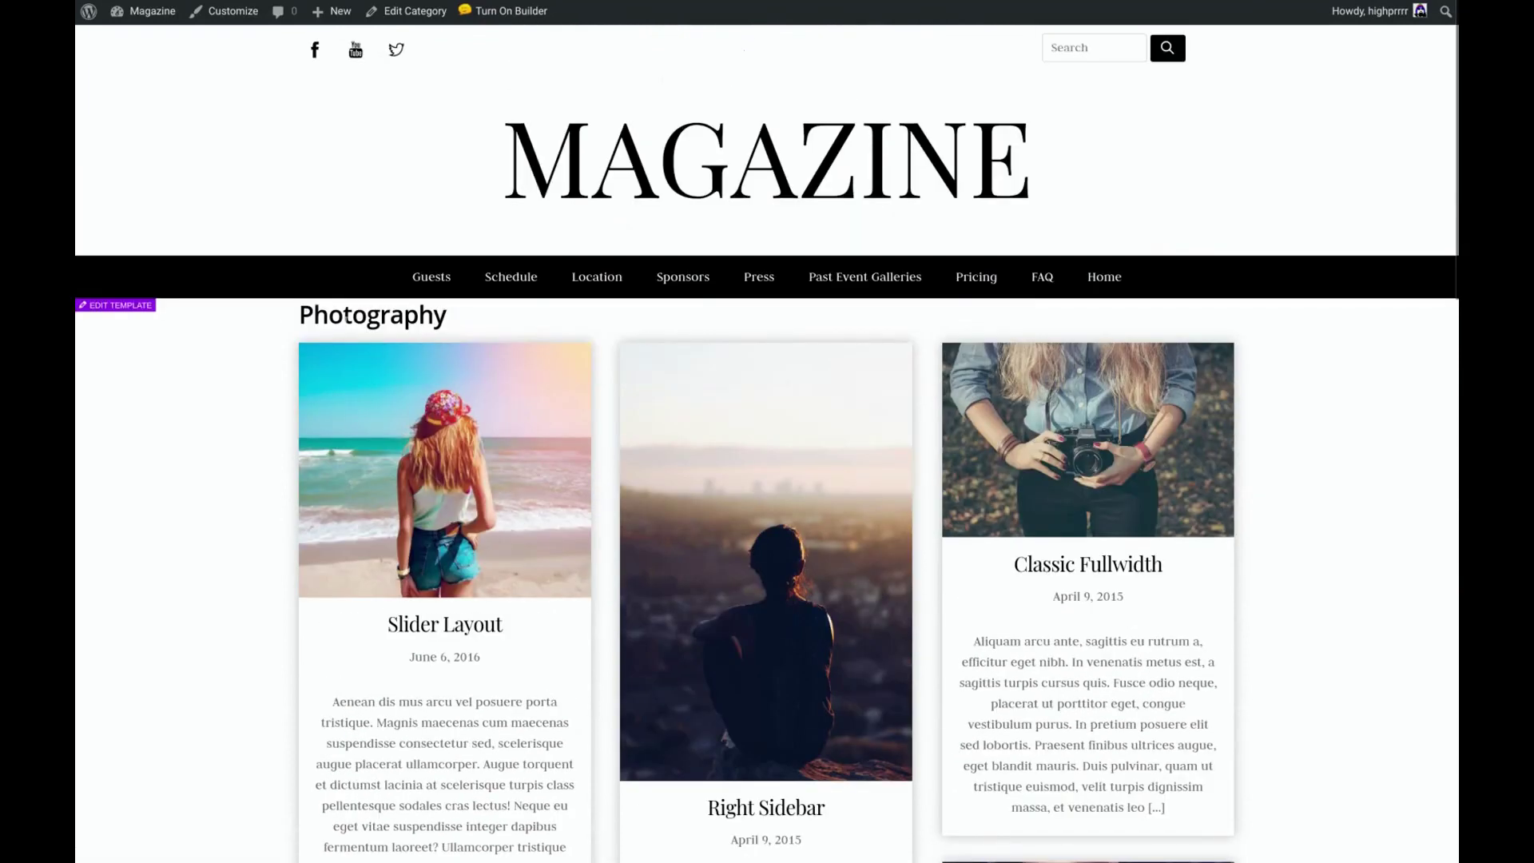
click(117, 306)
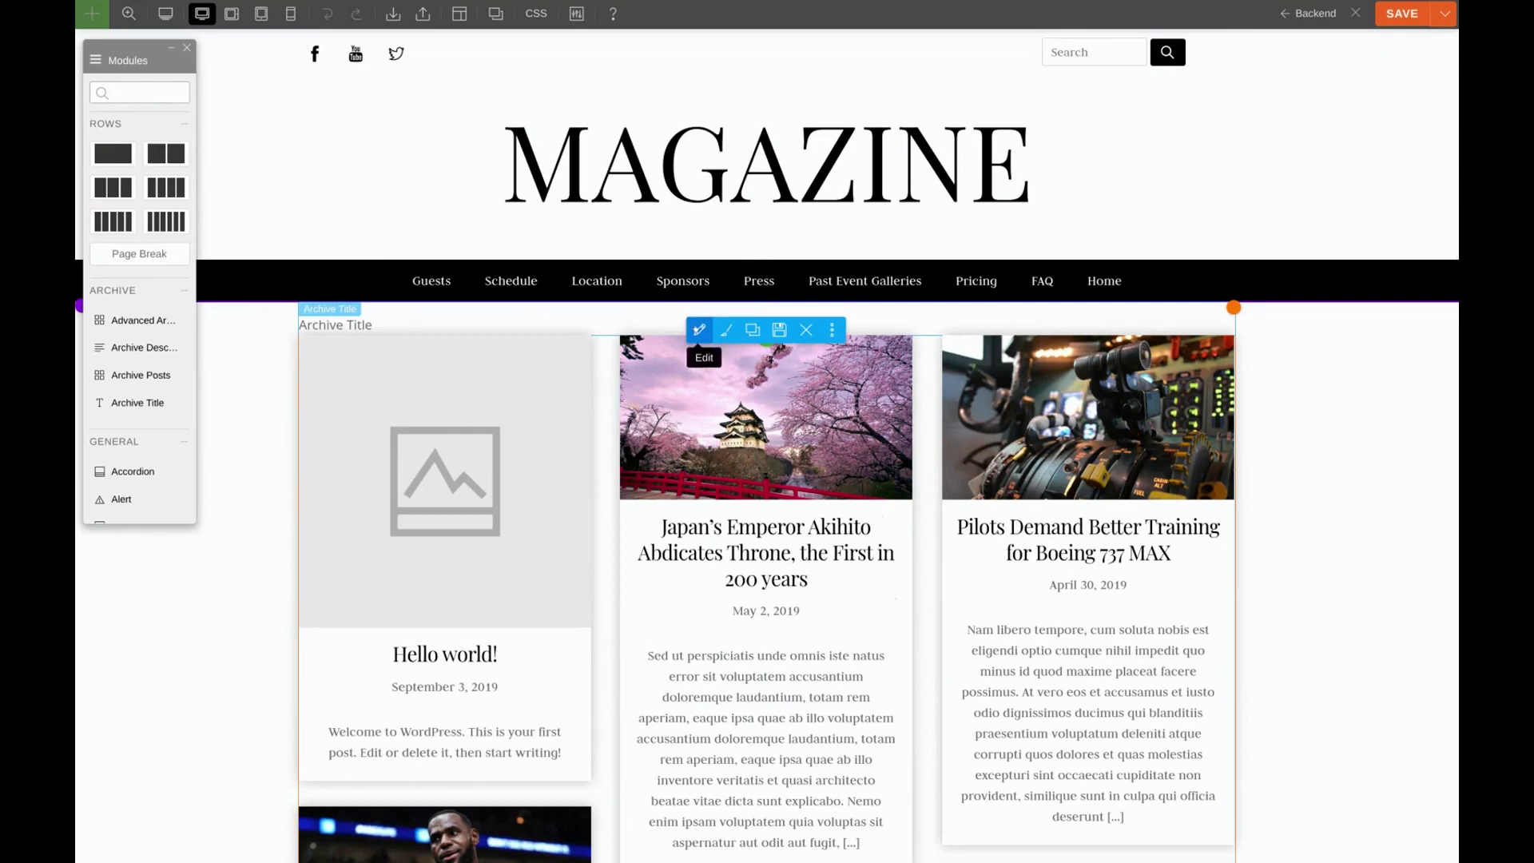
Set the Archive Title font to Playfair Display
click(696, 329)
click(377, 246)
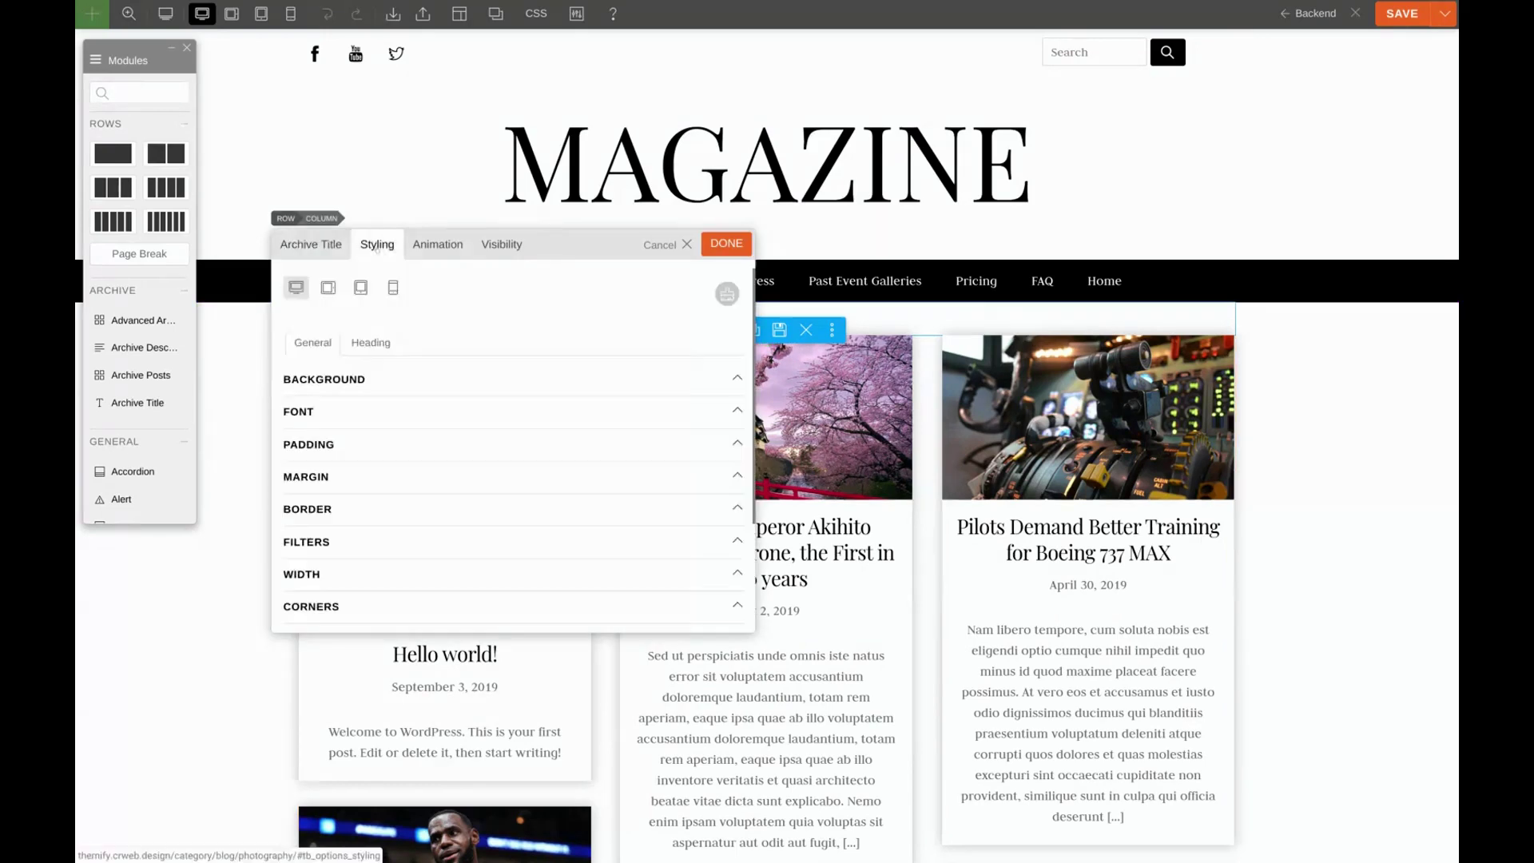
click(426, 409)
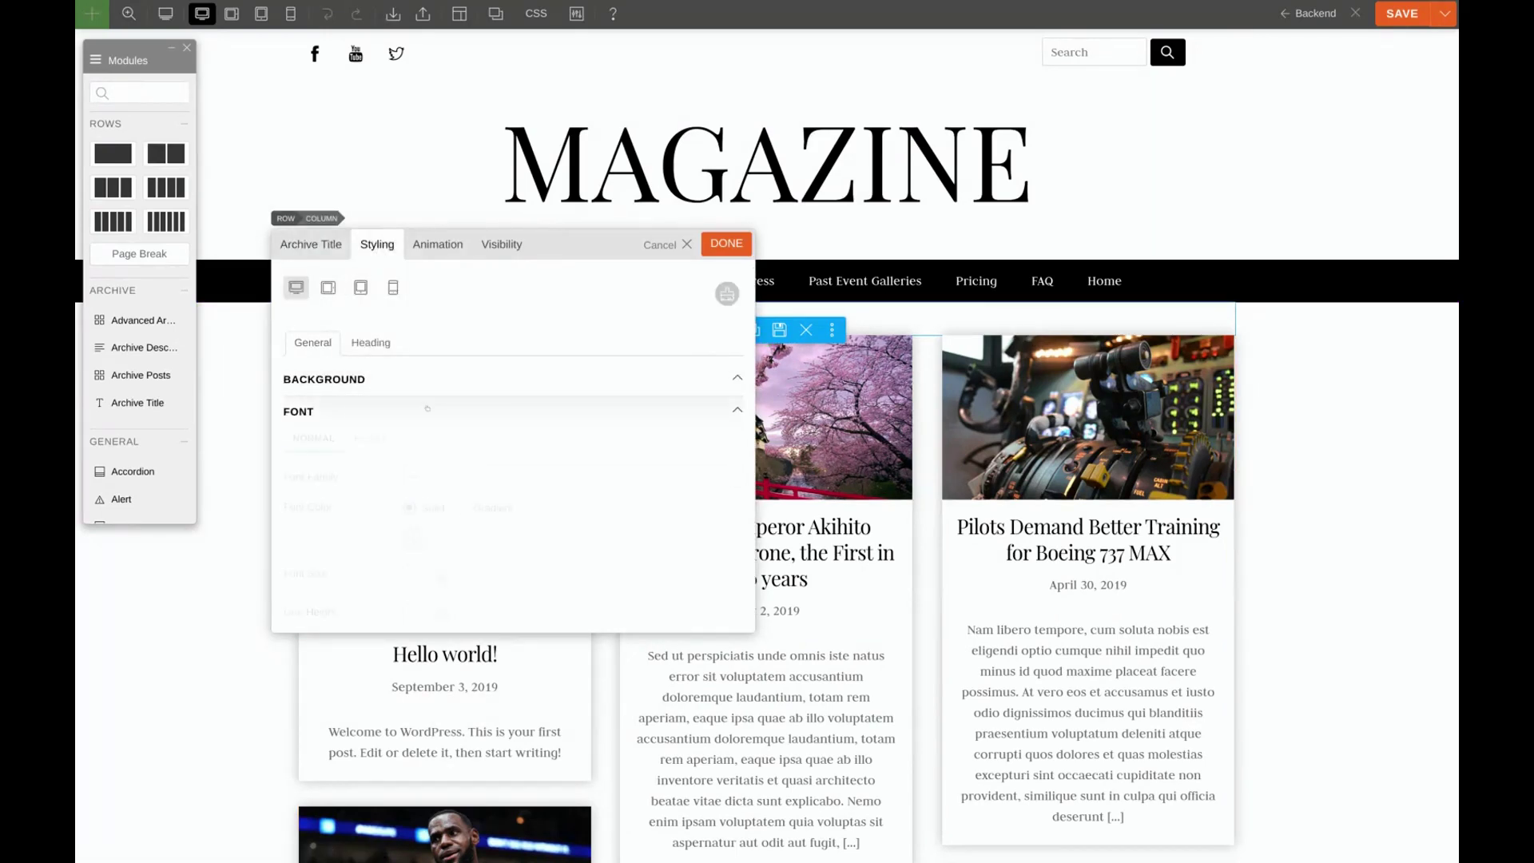
click(483, 477)
text(playf)
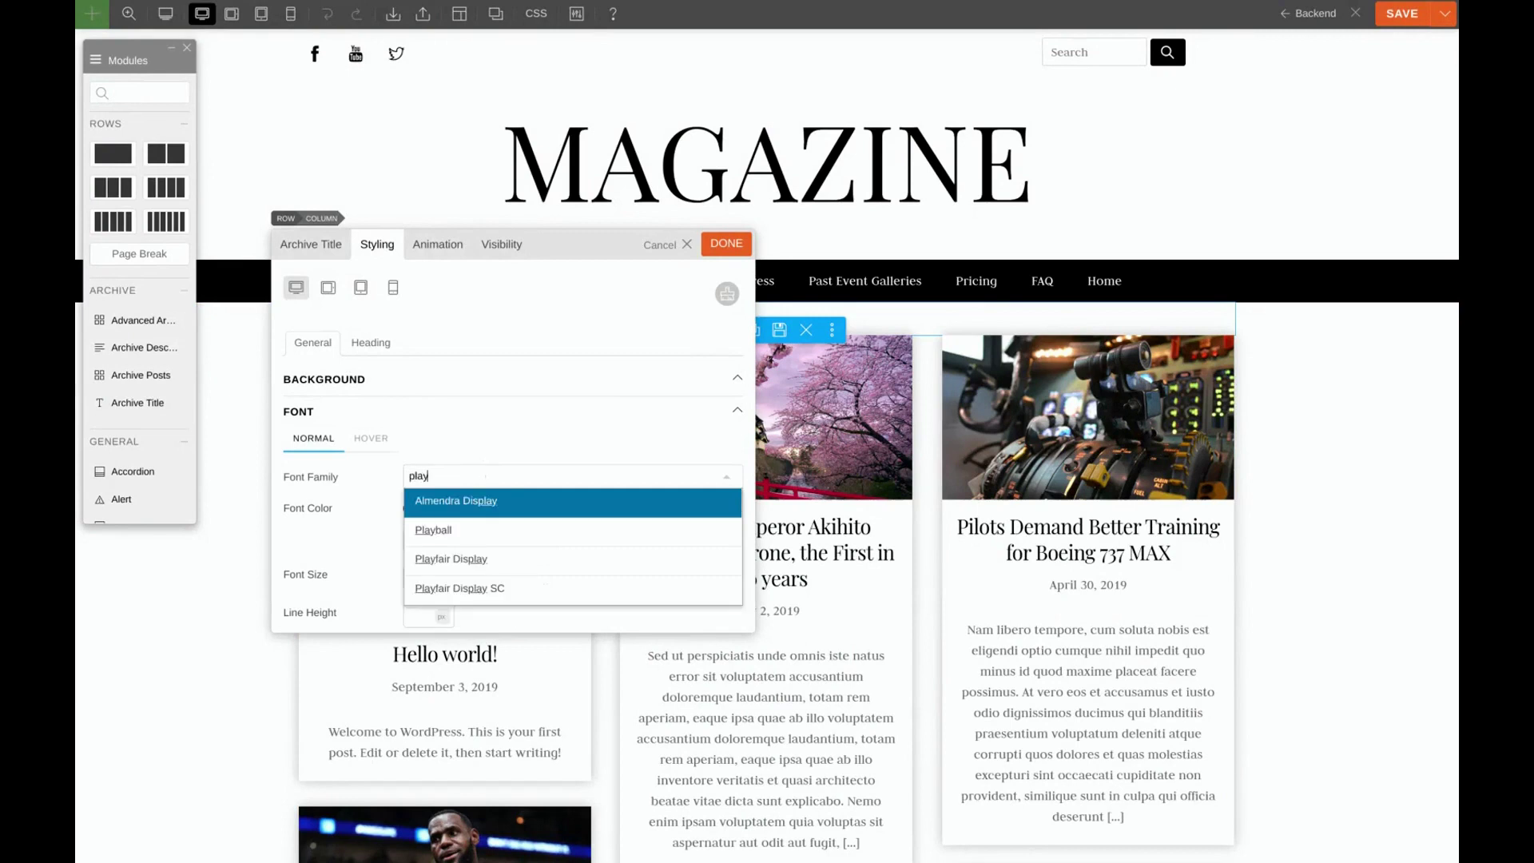
click(688, 504)
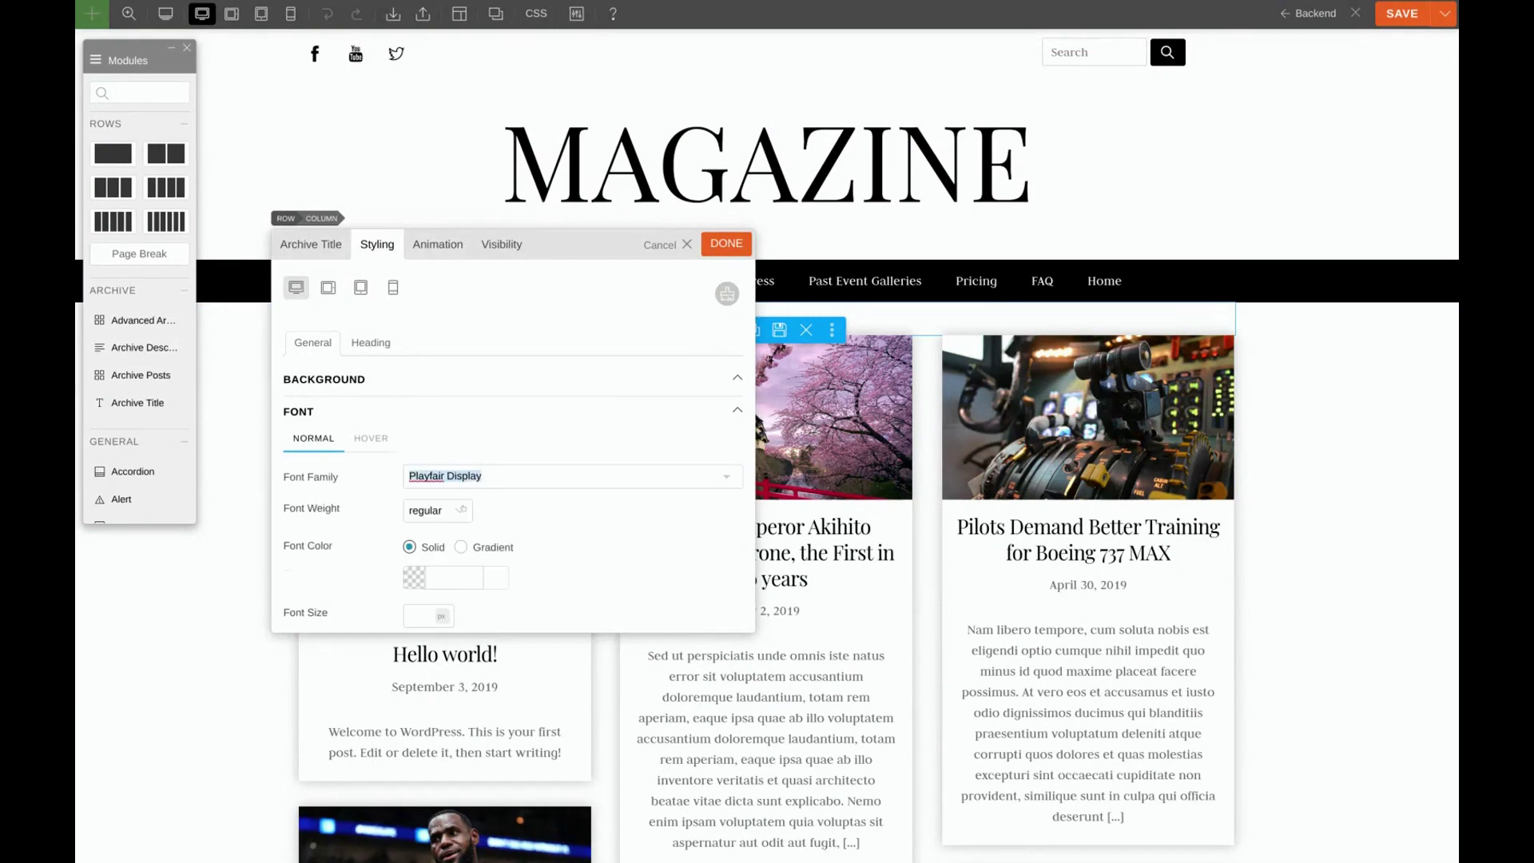
scroll(462, 509, down, 1)
Make the Archive Title black, 38px and centre-aligned
click(462, 509)
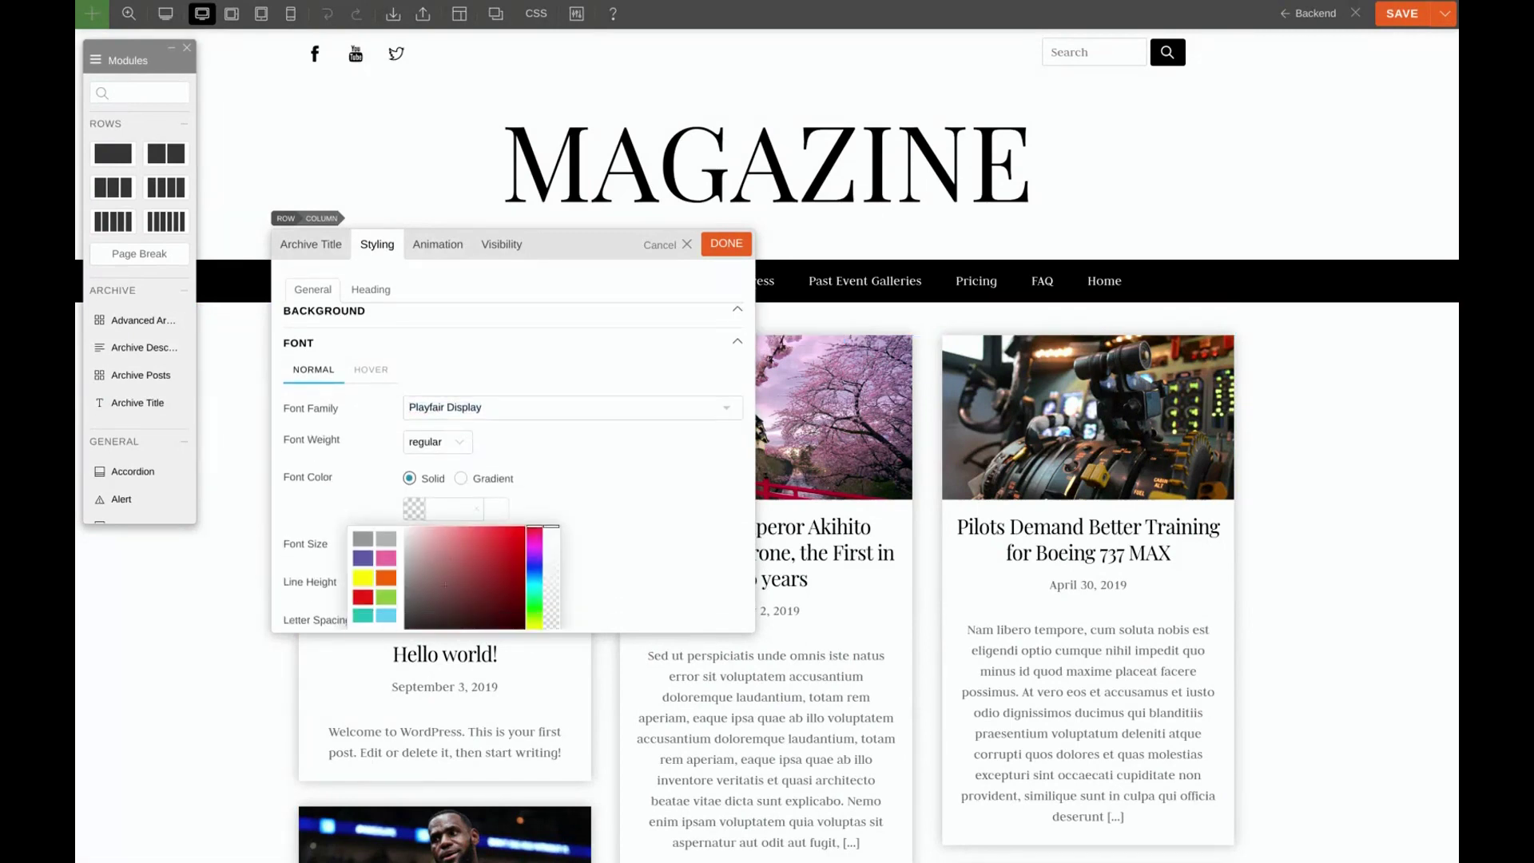
scroll(445, 585, down, 1)
click(406, 605)
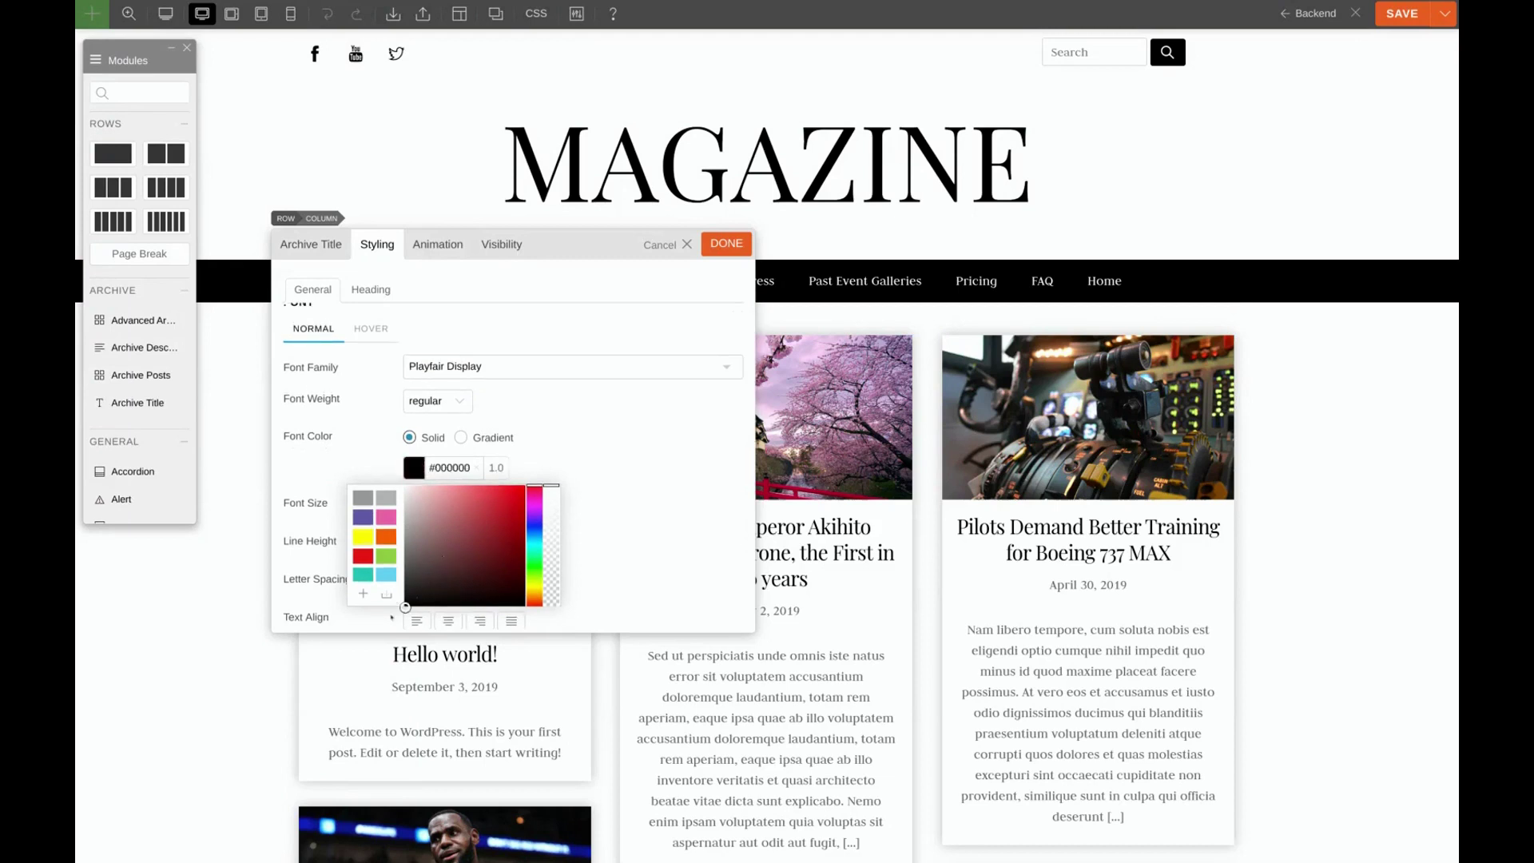
click(400, 617)
click(413, 506)
text(3)
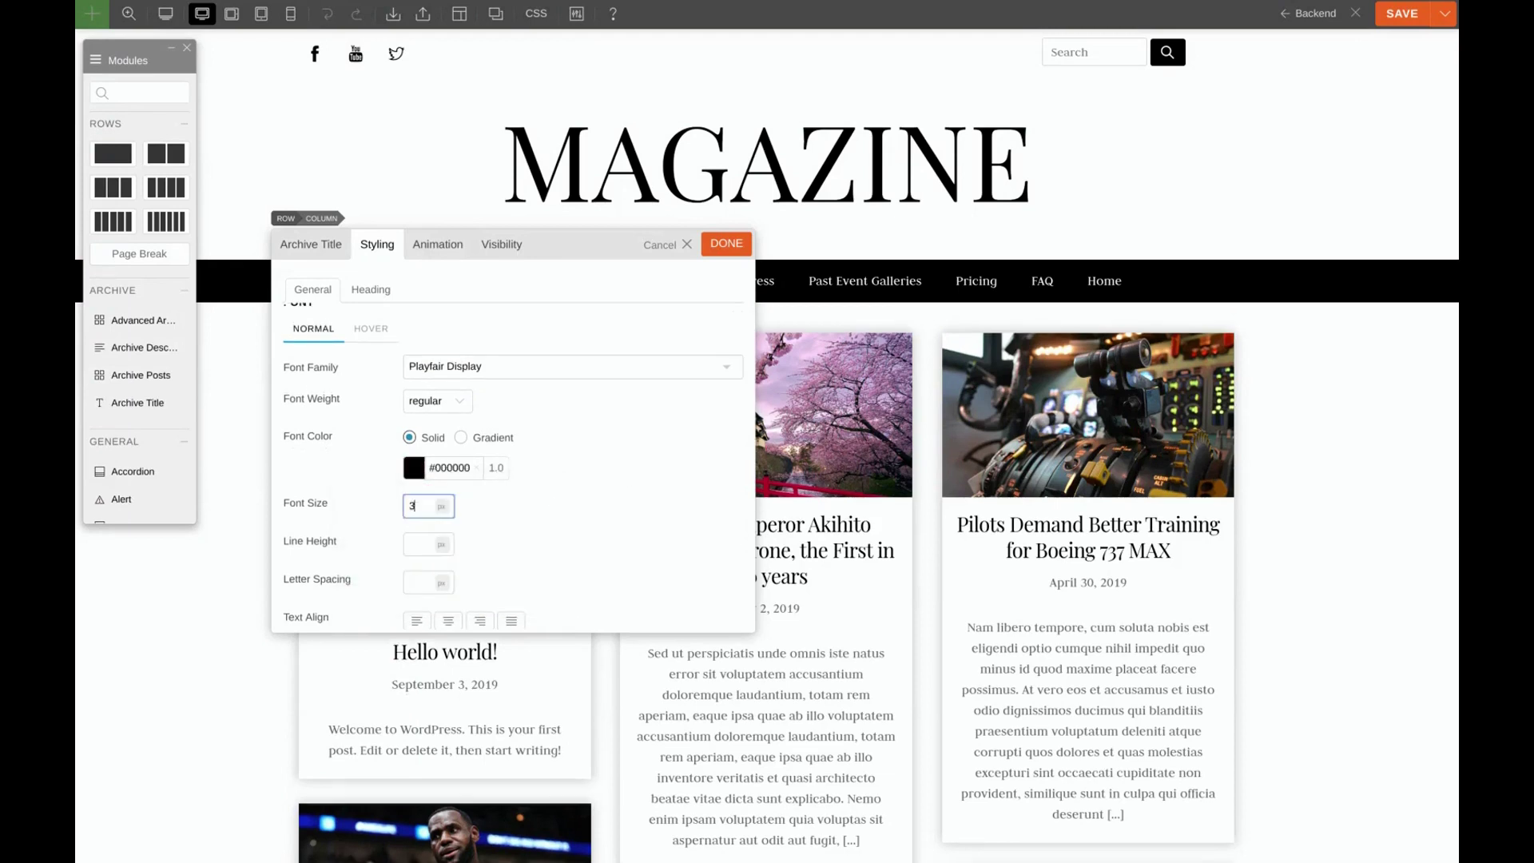
text(8)
scroll(477, 522, down, 1)
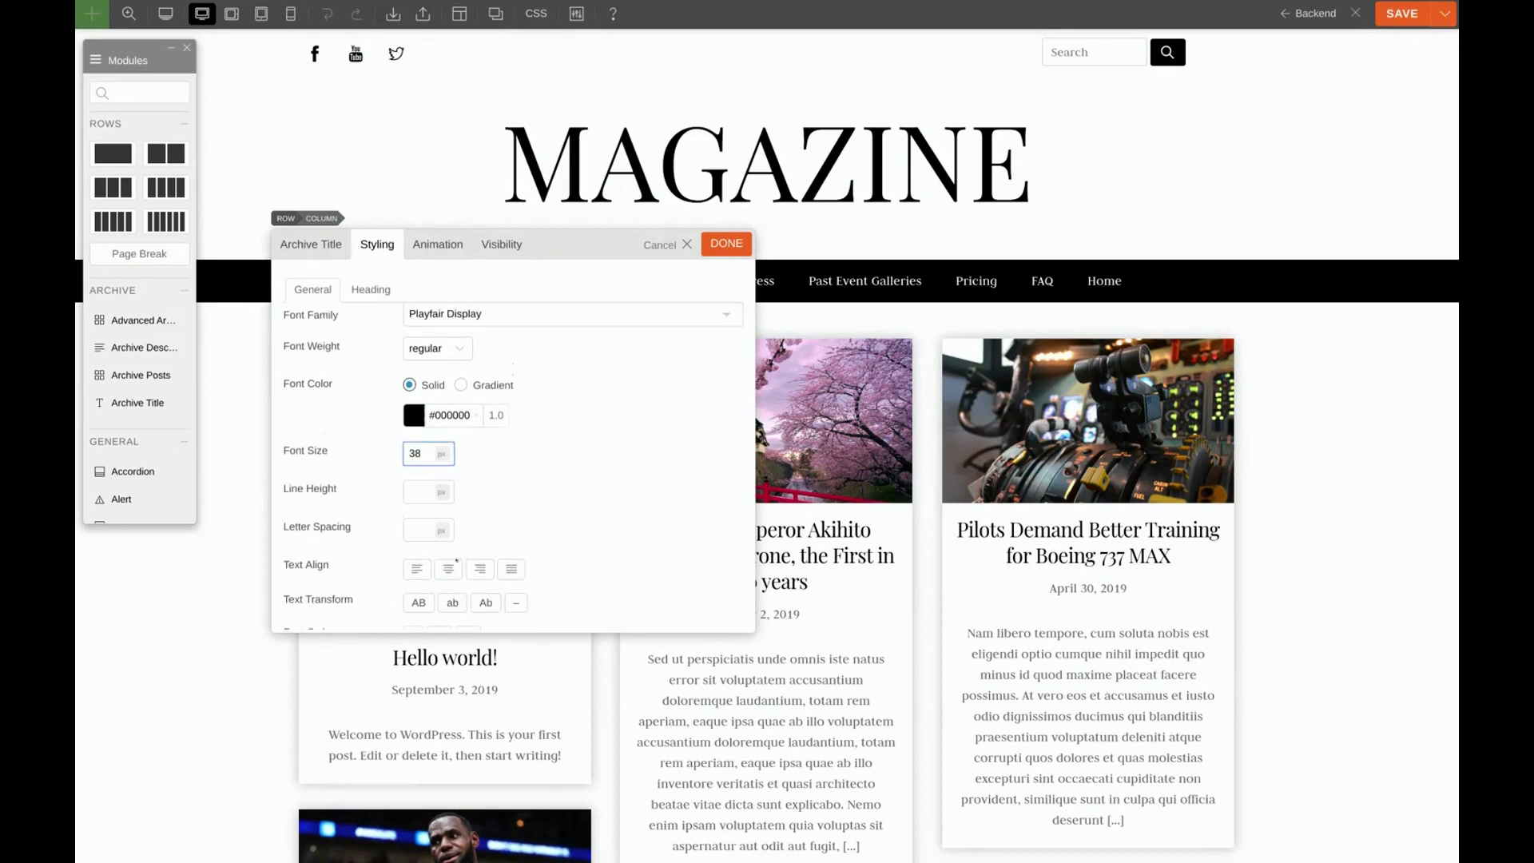
click(448, 568)
Give the Archive Title 30px top and bottom padding and close its settings
scroll(635, 418, down, 4)
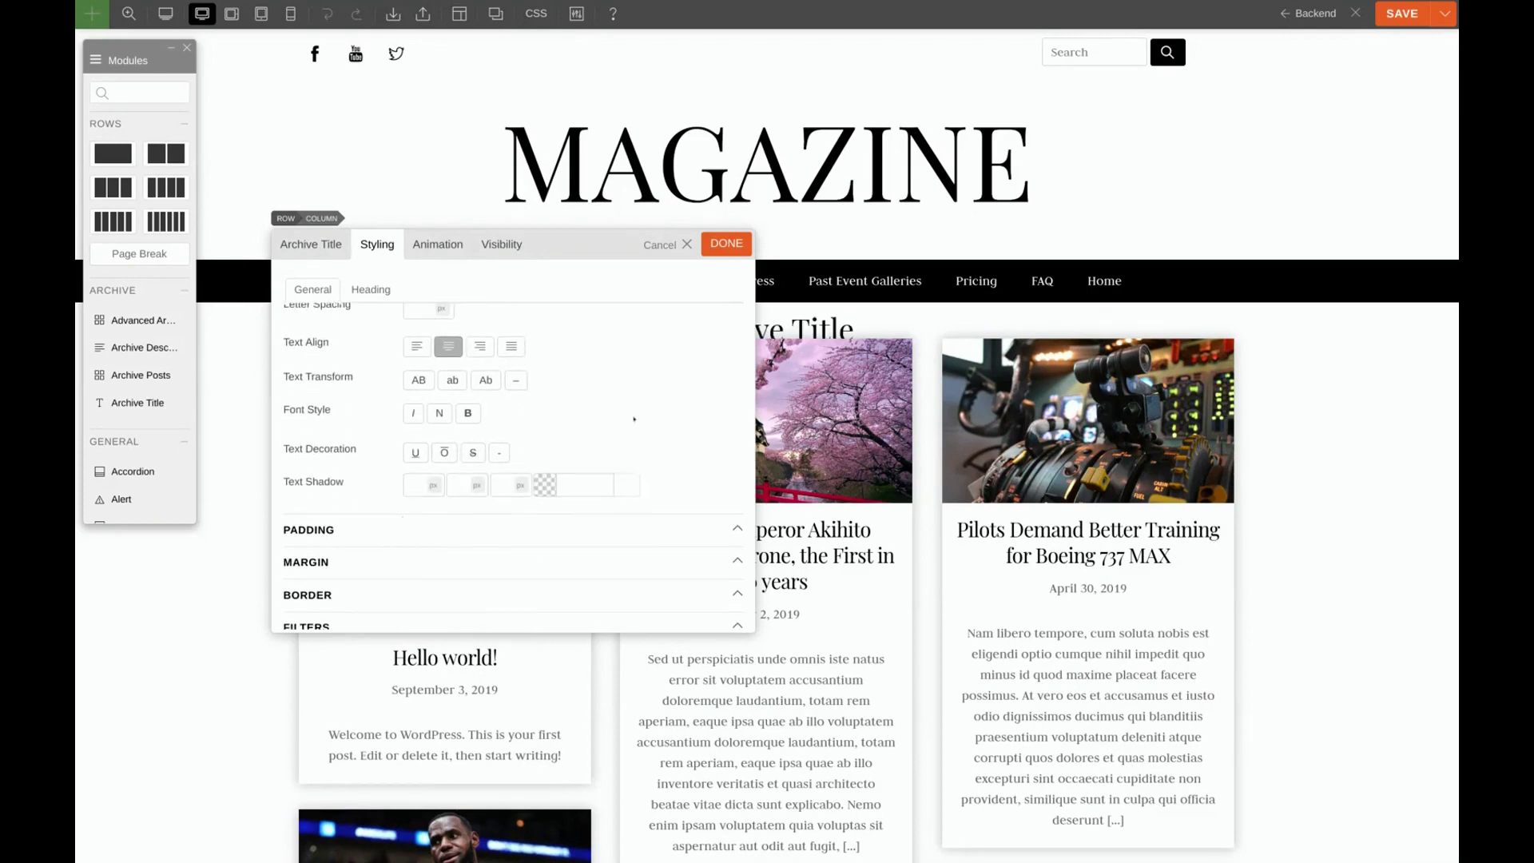
scroll(548, 427, down, 1)
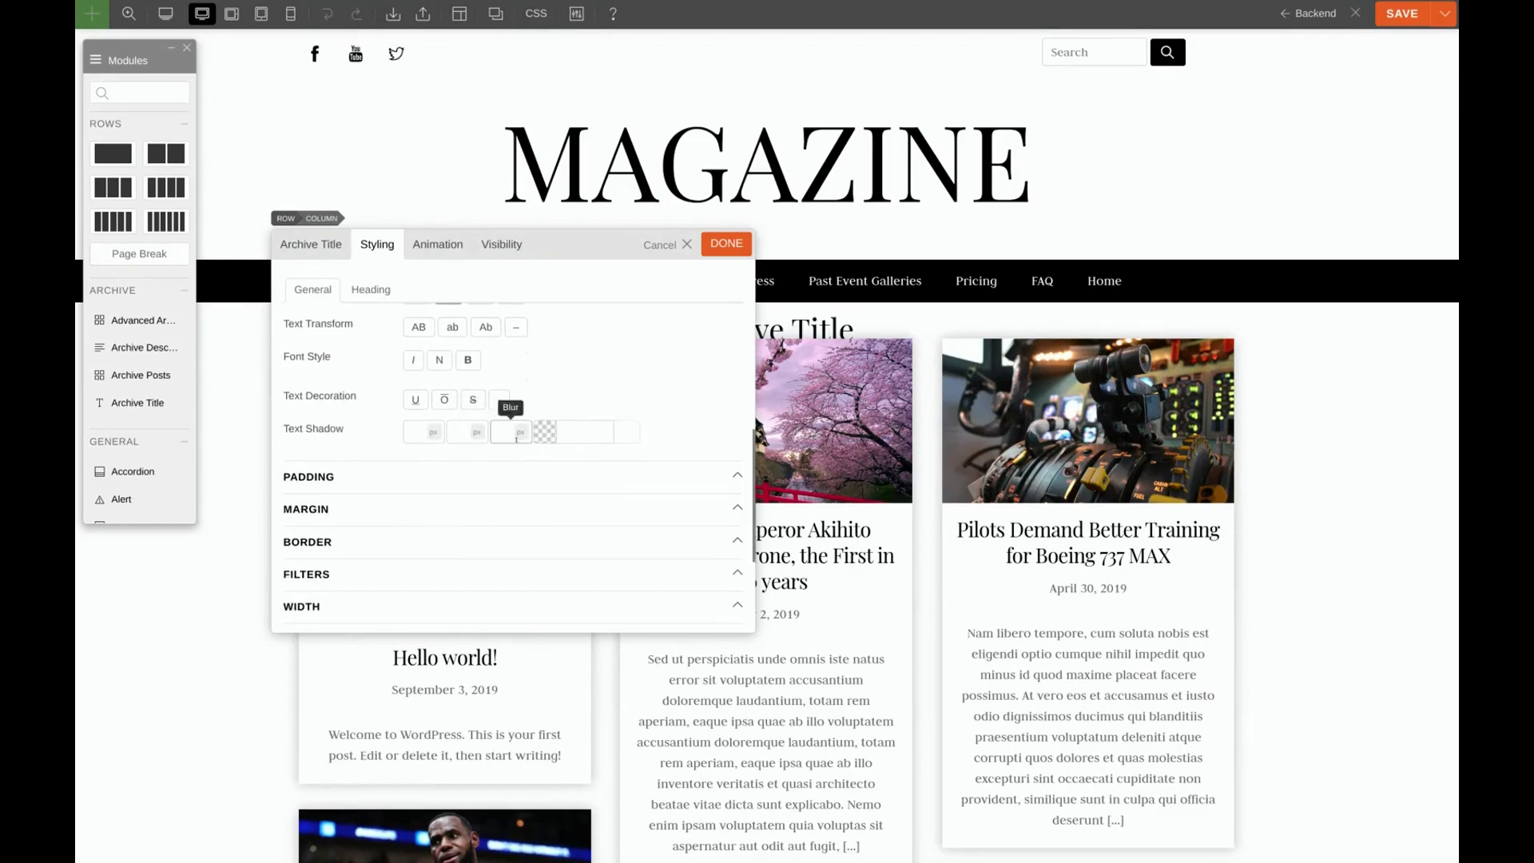
click(424, 478)
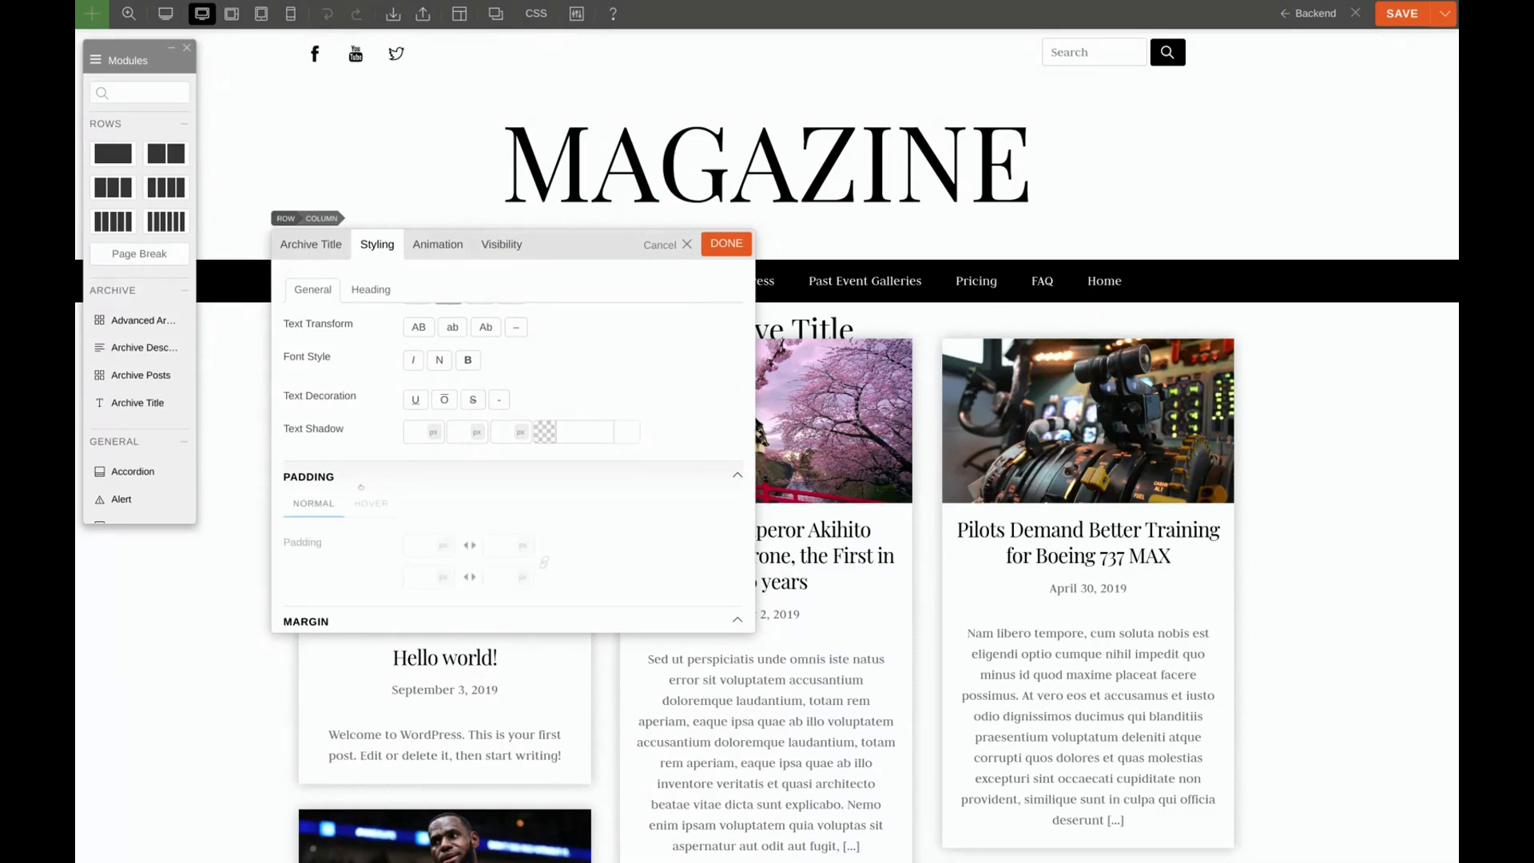
click(415, 544)
text(30)
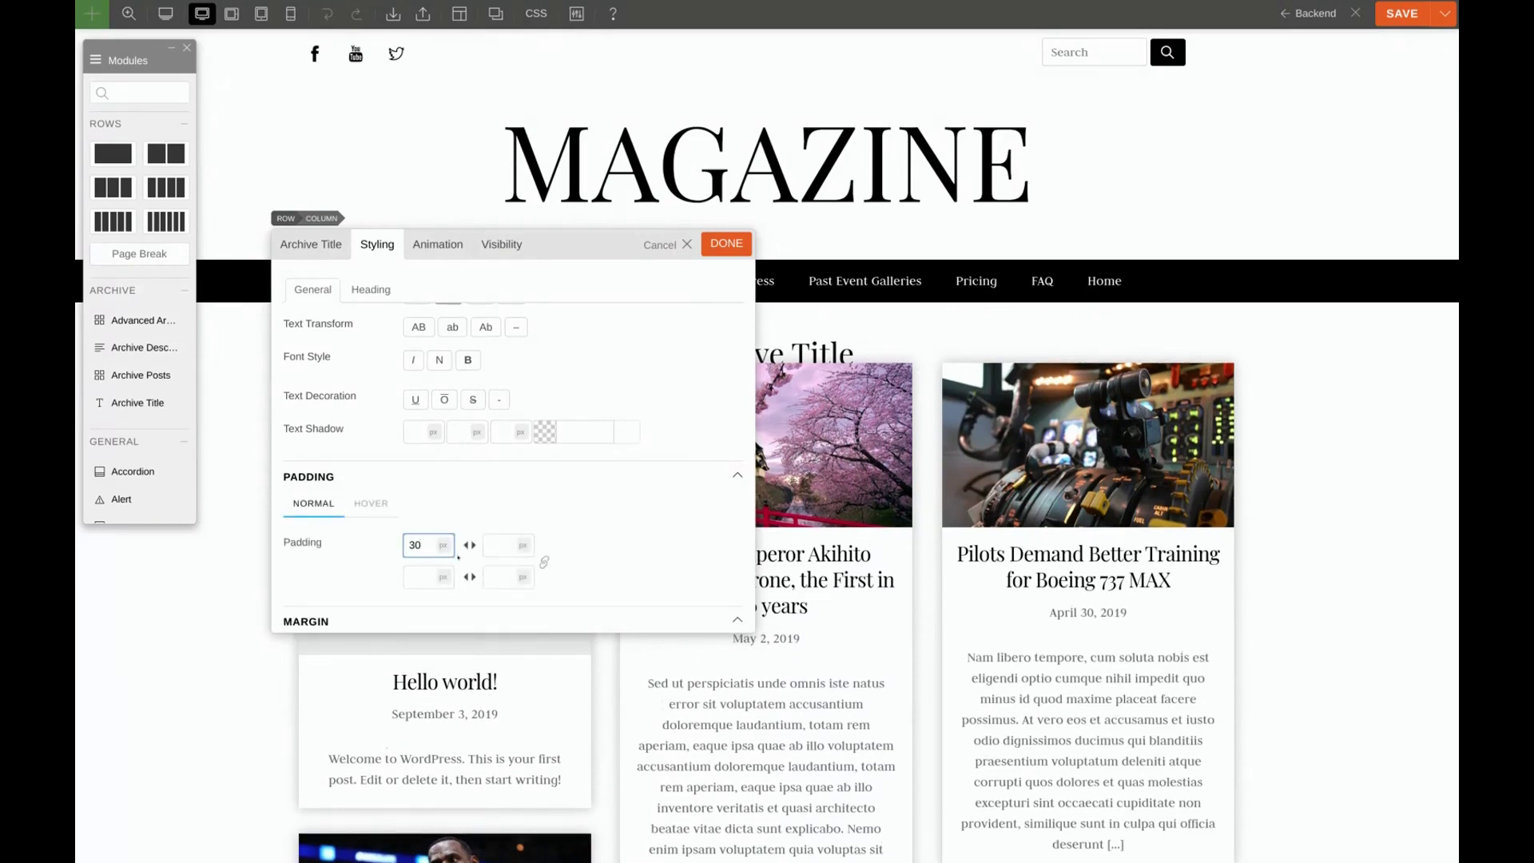
click(491, 544)
text(30)
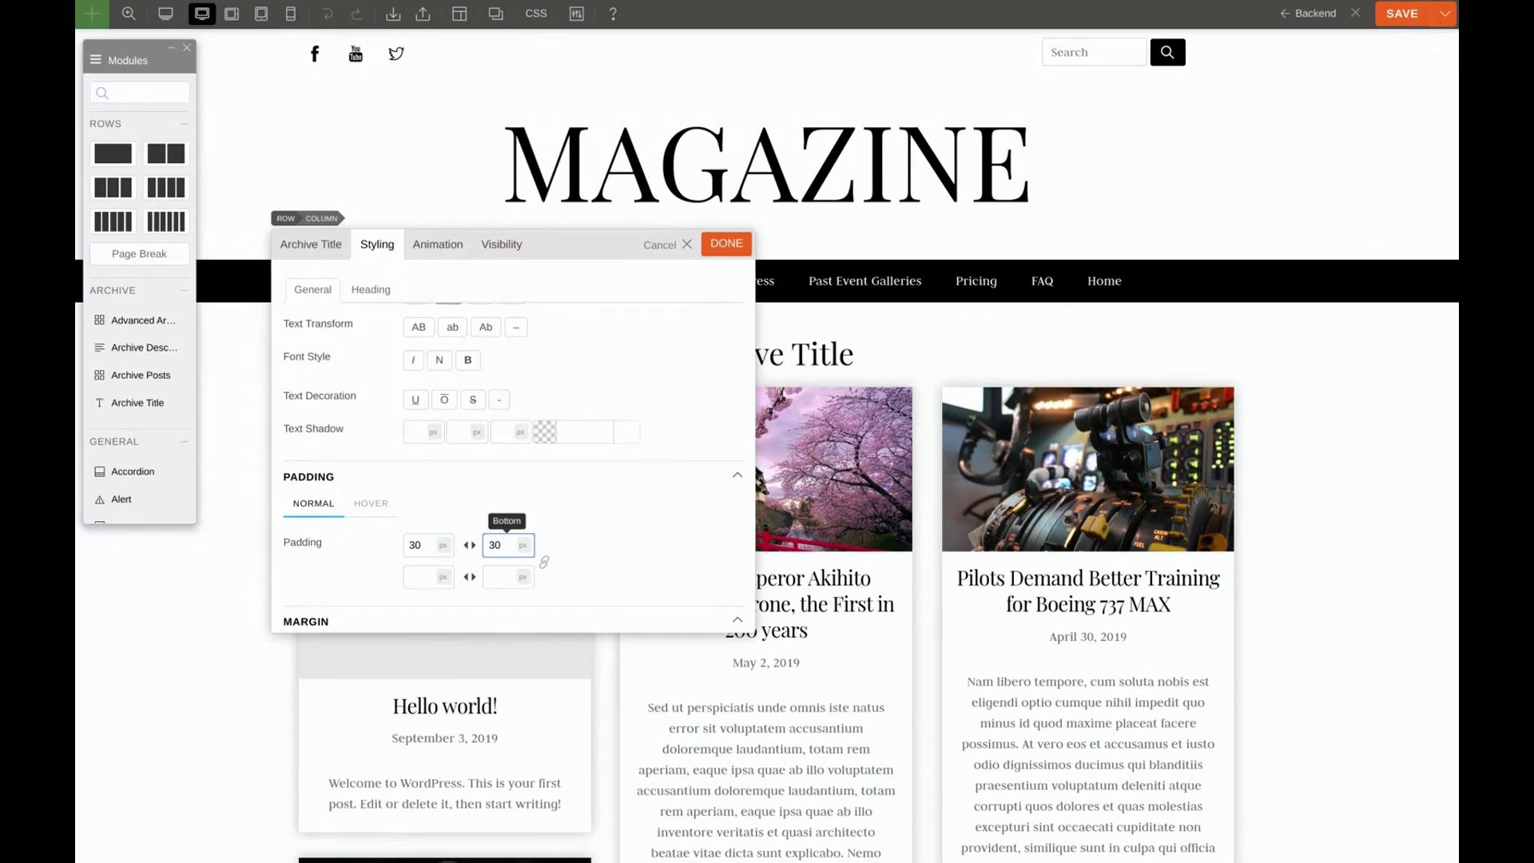
click(723, 245)
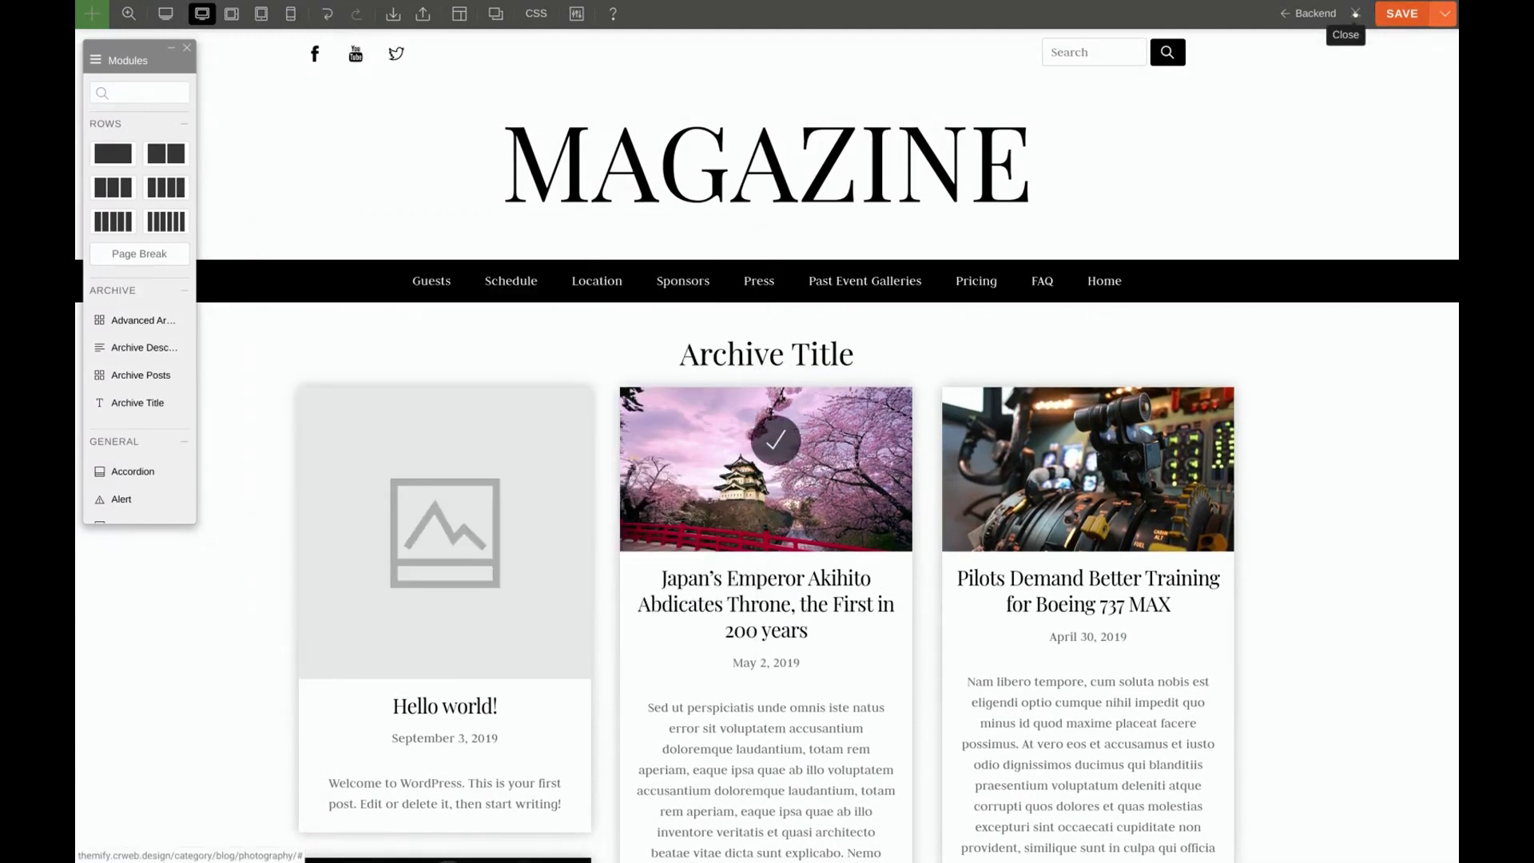
Exit the builder and review the Photography page's centred Playfair title and card grid
click(1356, 13)
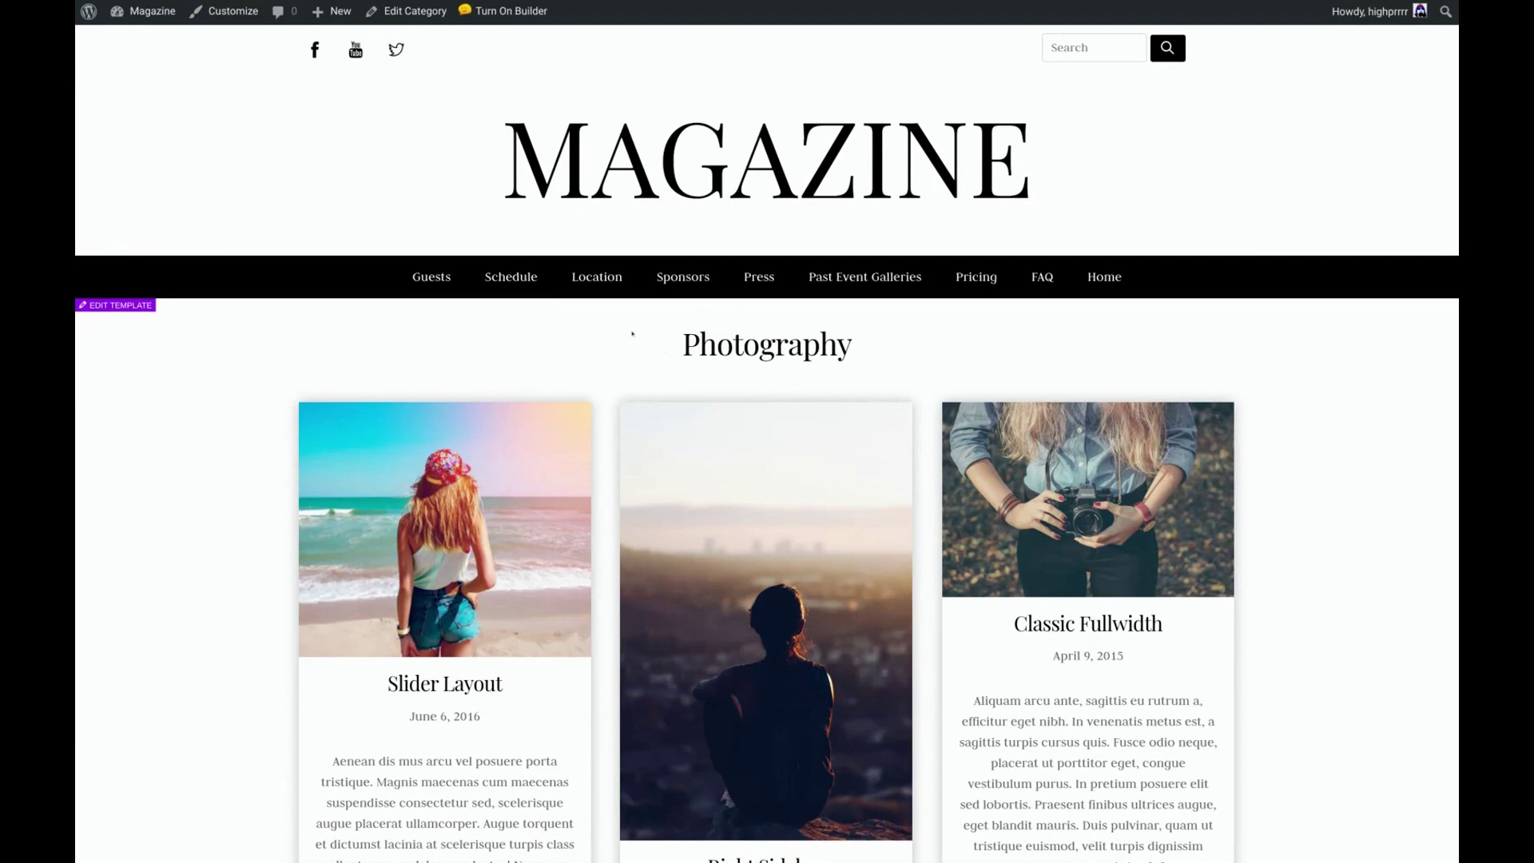
scroll(767, 444, down, 6)
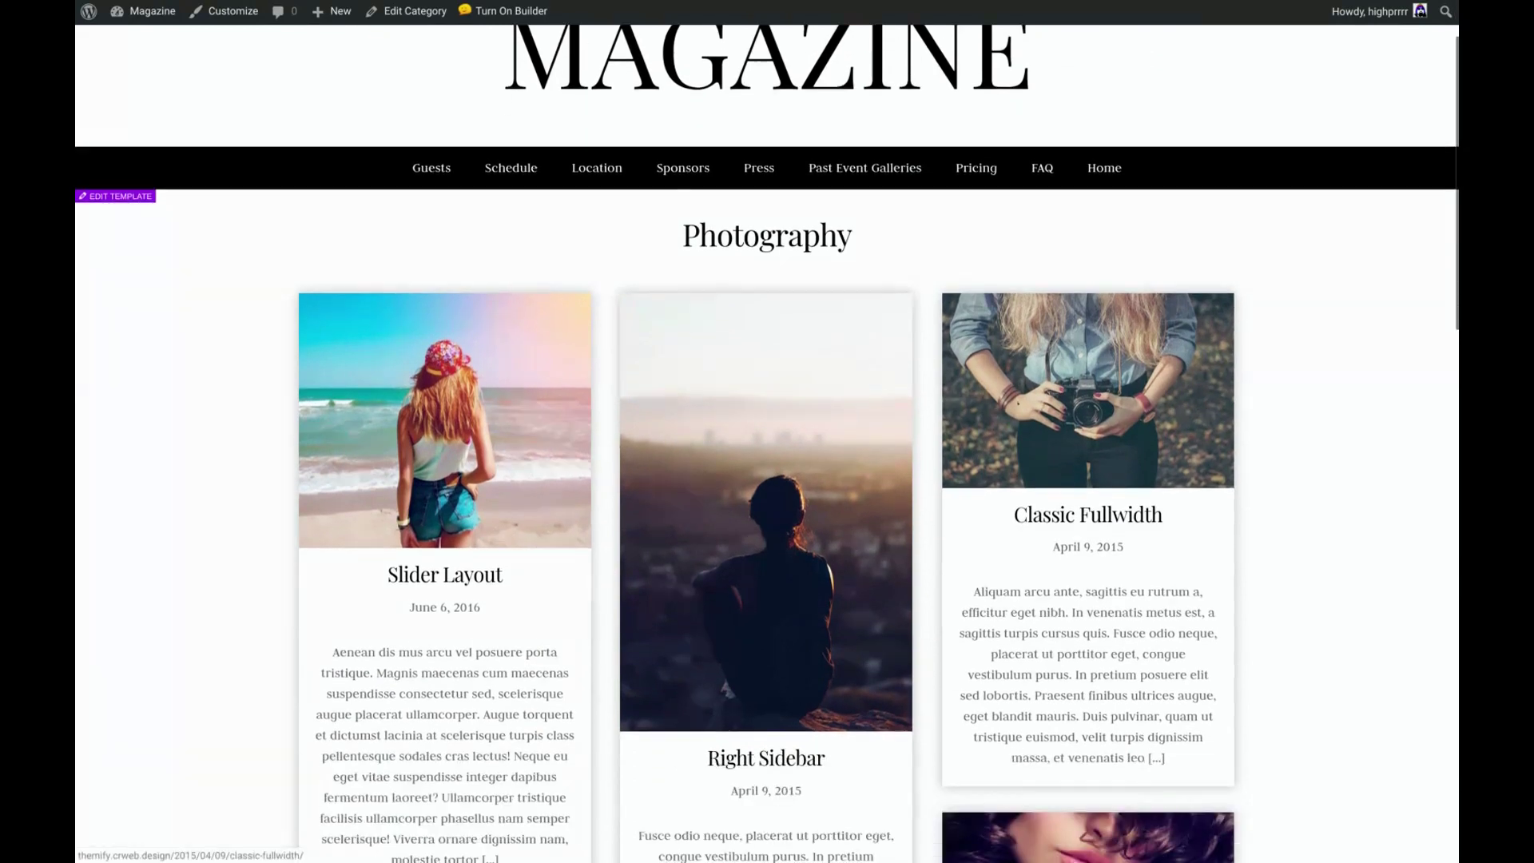
scroll(767, 443, down, 2)
scroll(767, 444, up, 8)
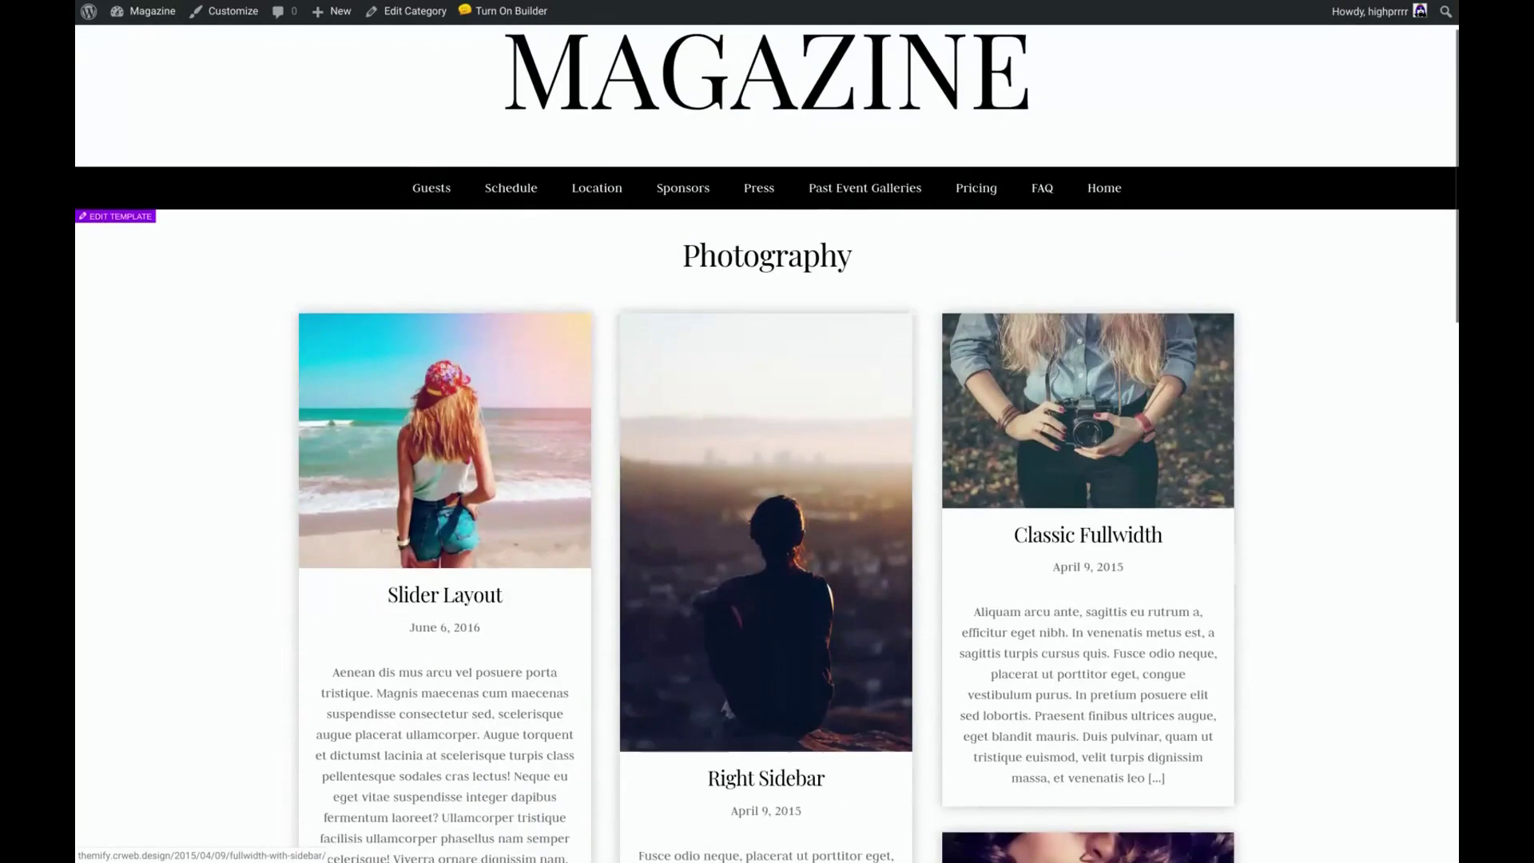